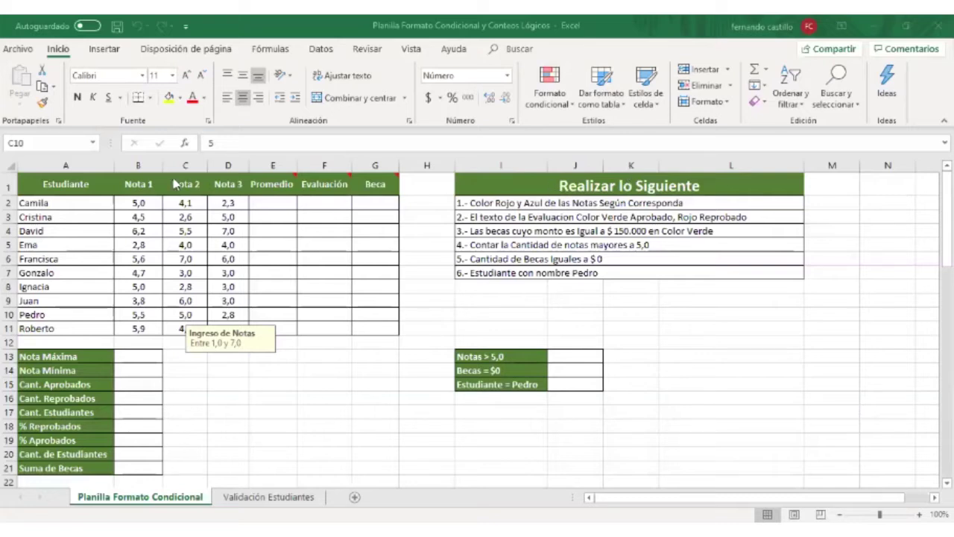
- Examine the student drop-down list in A2 and its source names in A1:A10 on the Validación Estudiantes sheet
click(74, 207)
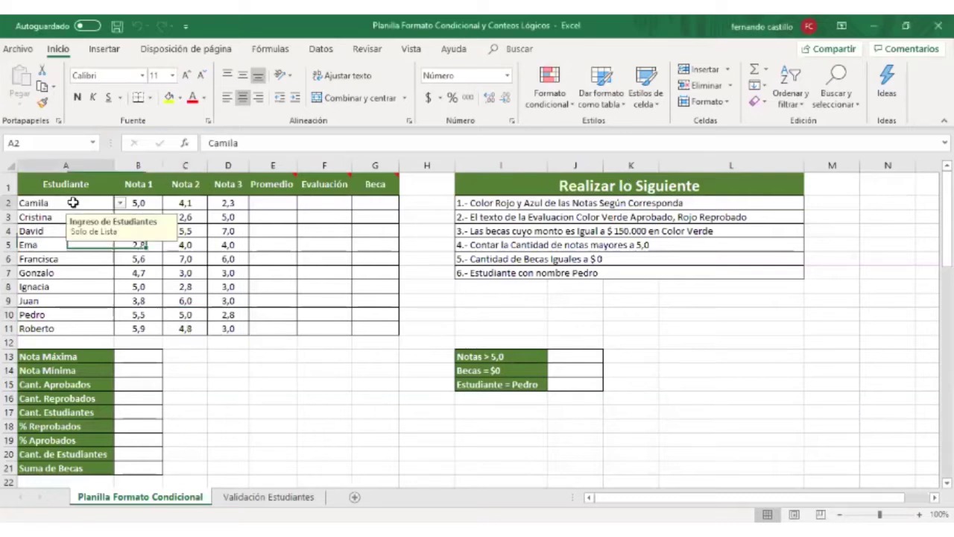
click(120, 203)
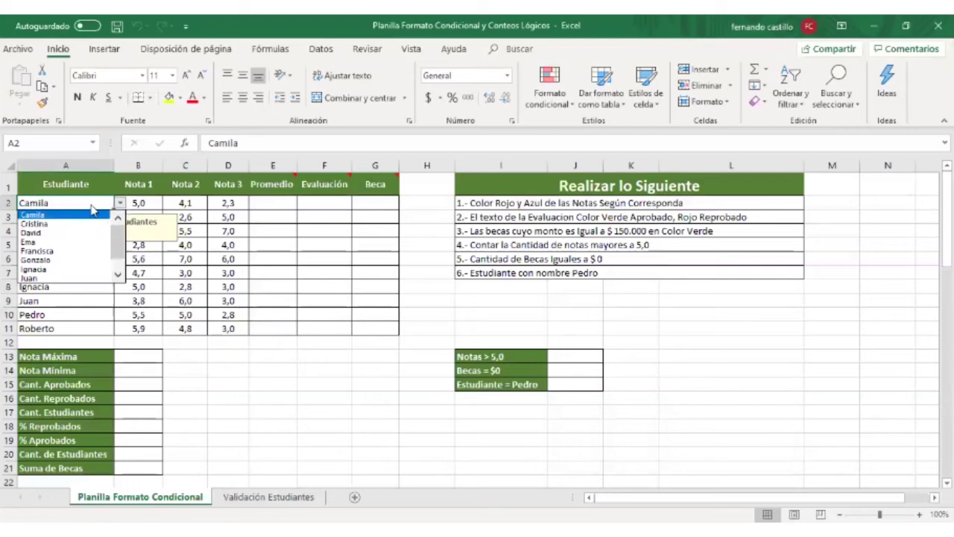
click(93, 214)
click(270, 495)
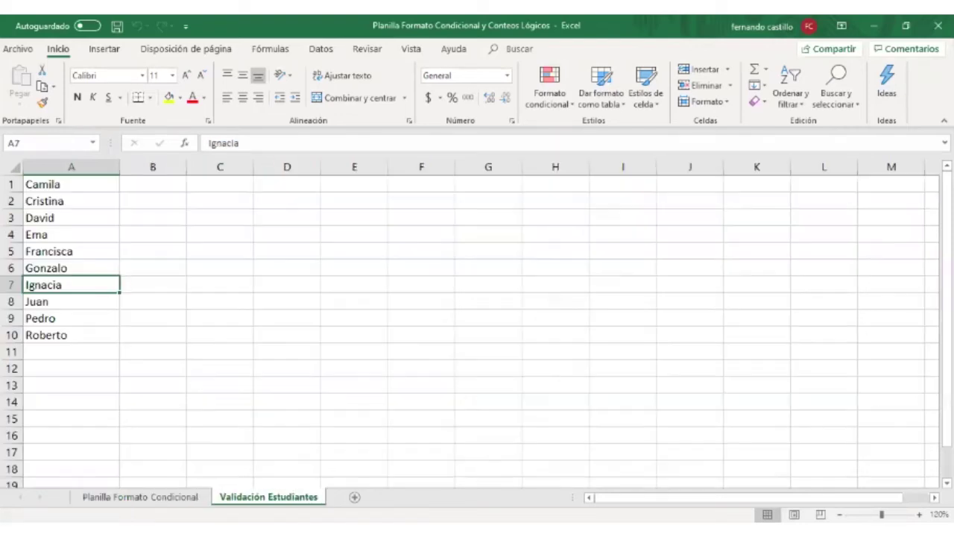
drag(94, 185, 94, 336)
click(140, 496)
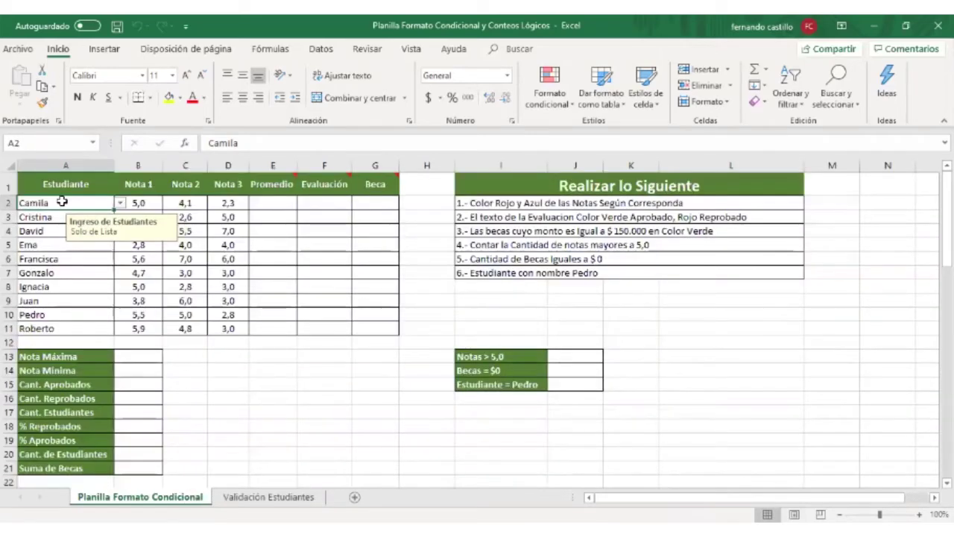
- Review the data validation settings of the student cells A2:A11 and close them without changes
drag(62, 201, 52, 326)
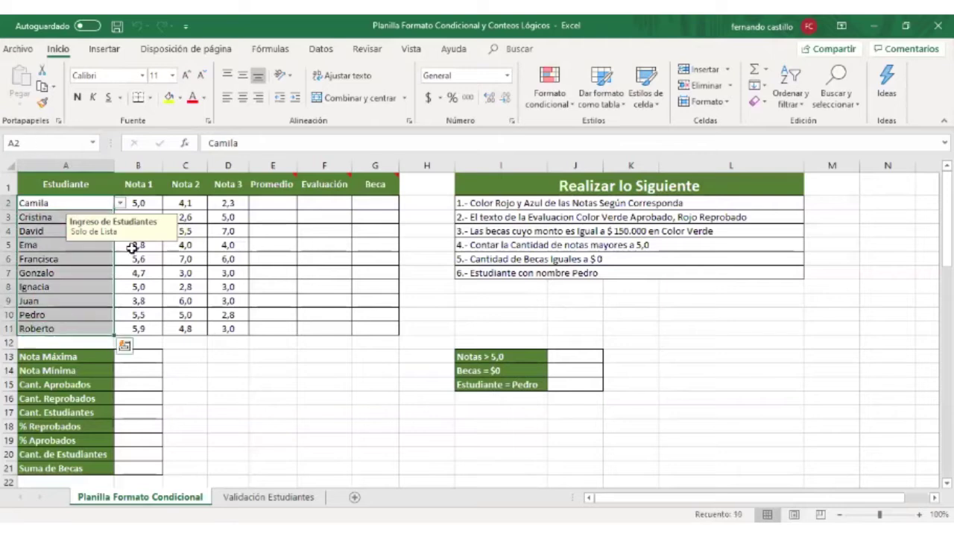
click(319, 50)
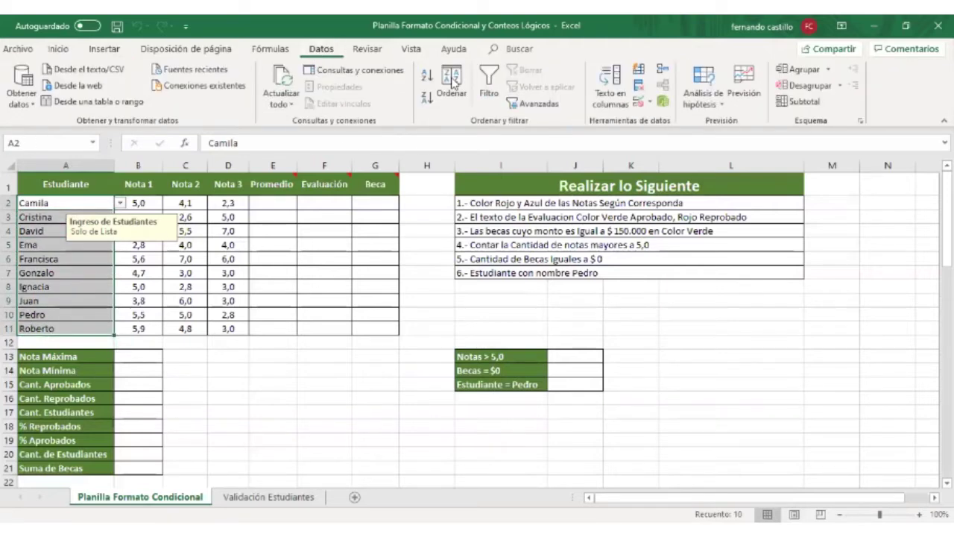
click(643, 104)
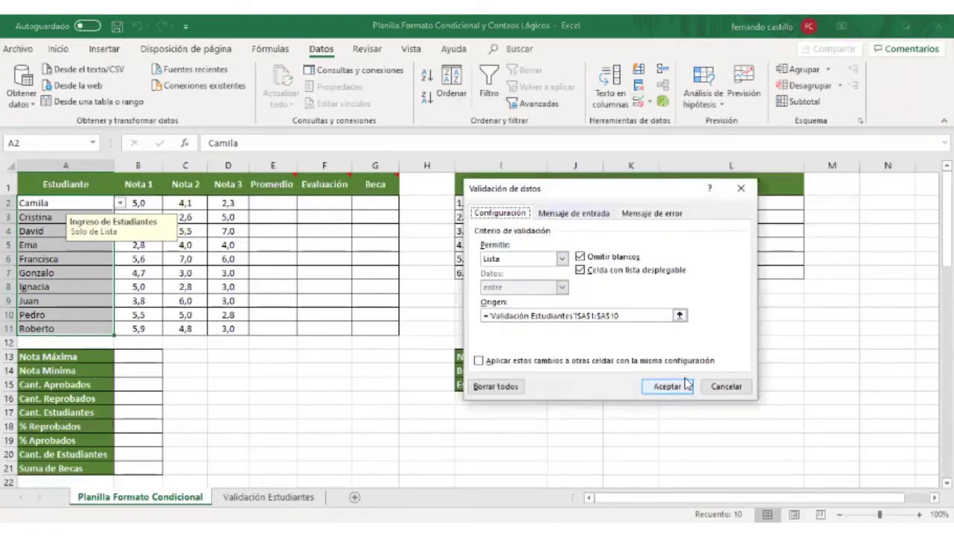
click(727, 386)
click(336, 417)
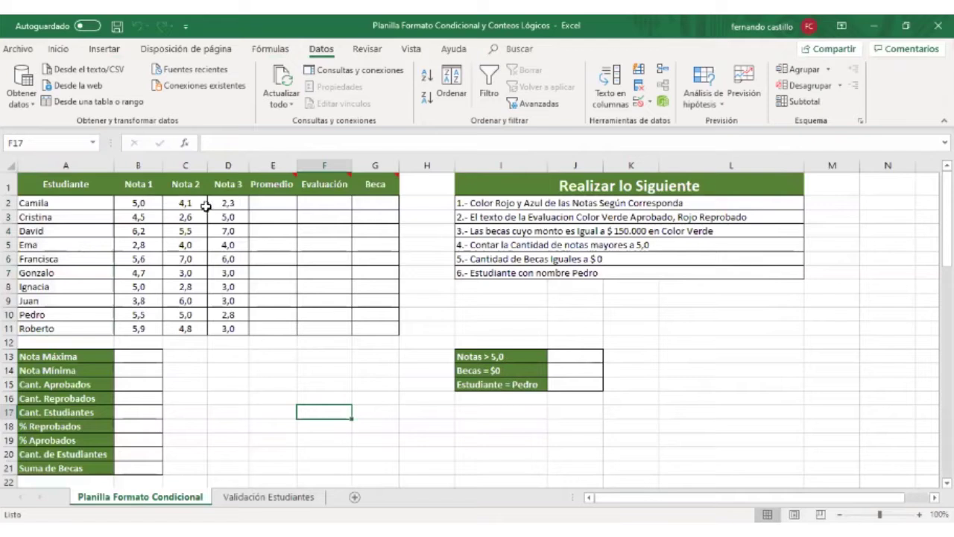
- Review the data validation settings of the grade cells B2:D11 and close them without changes
drag(139, 202, 227, 327)
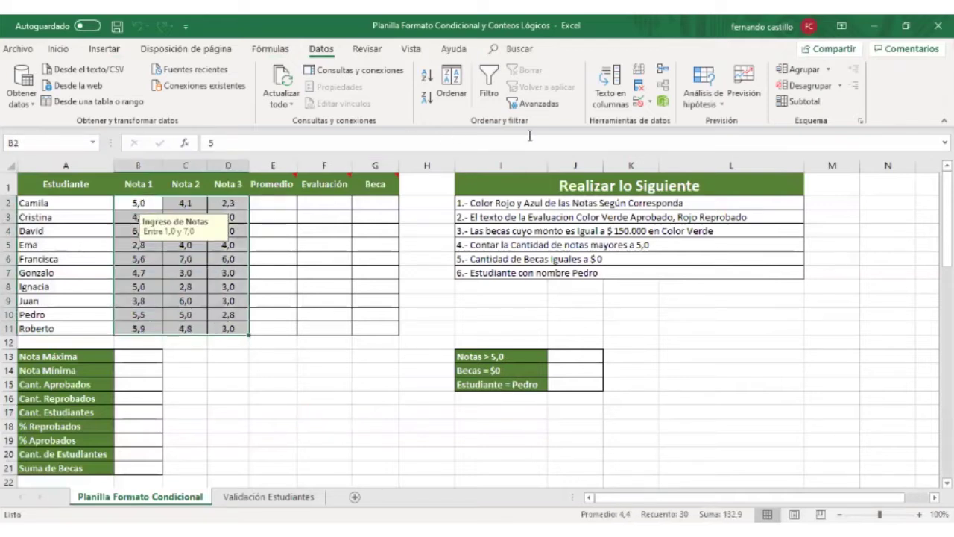
click(651, 104)
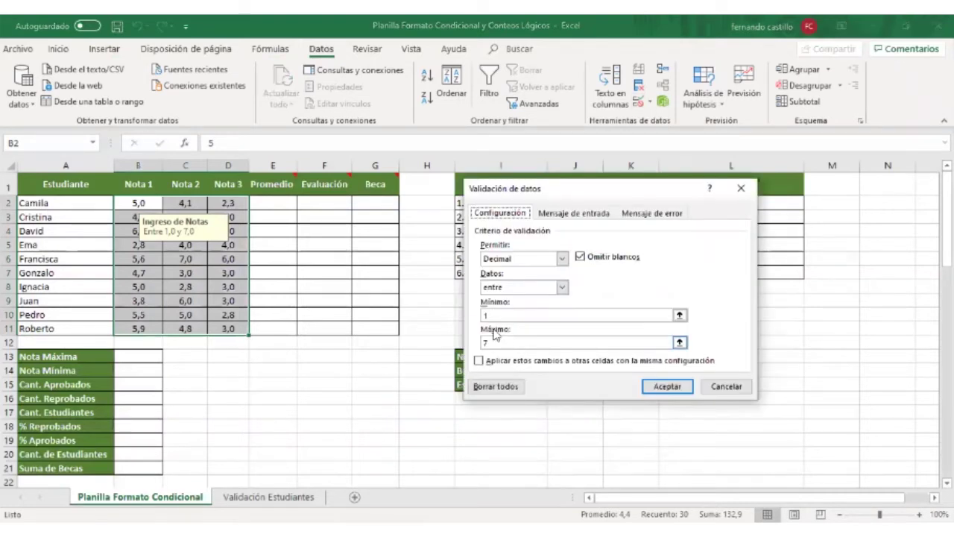
click(726, 386)
click(315, 383)
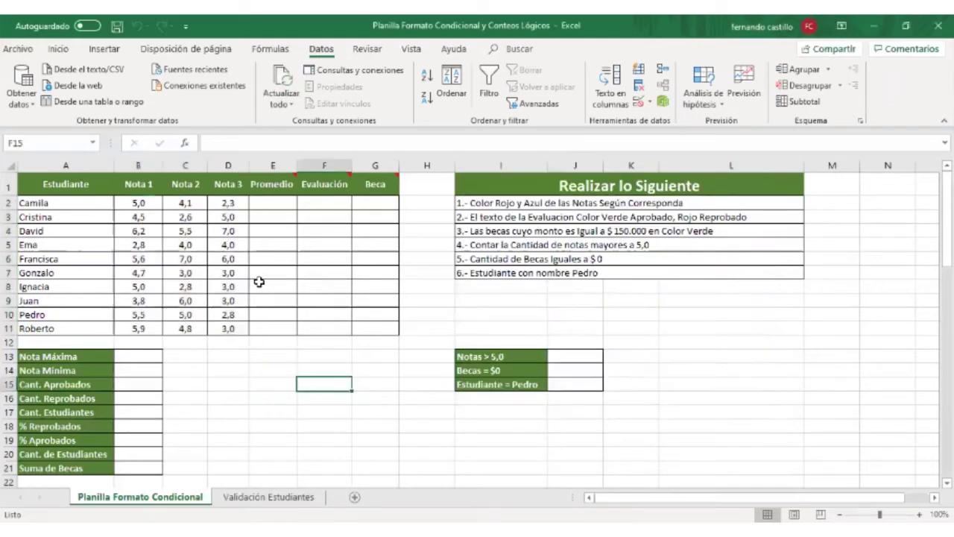
- Enter =PROMEDIO(B2:D2) in the Promedio cell E2 and fill the formula down to E11
mouse_move(266, 179)
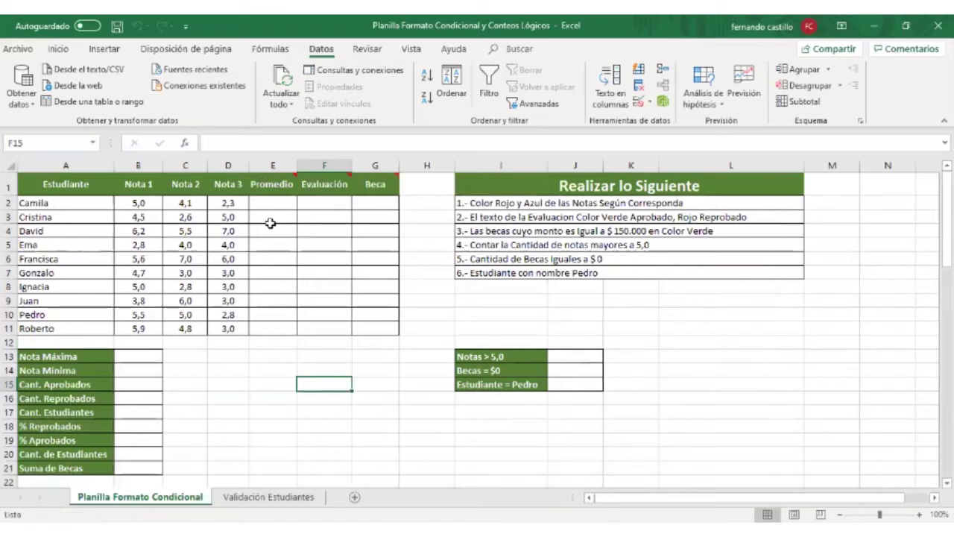
click(278, 205)
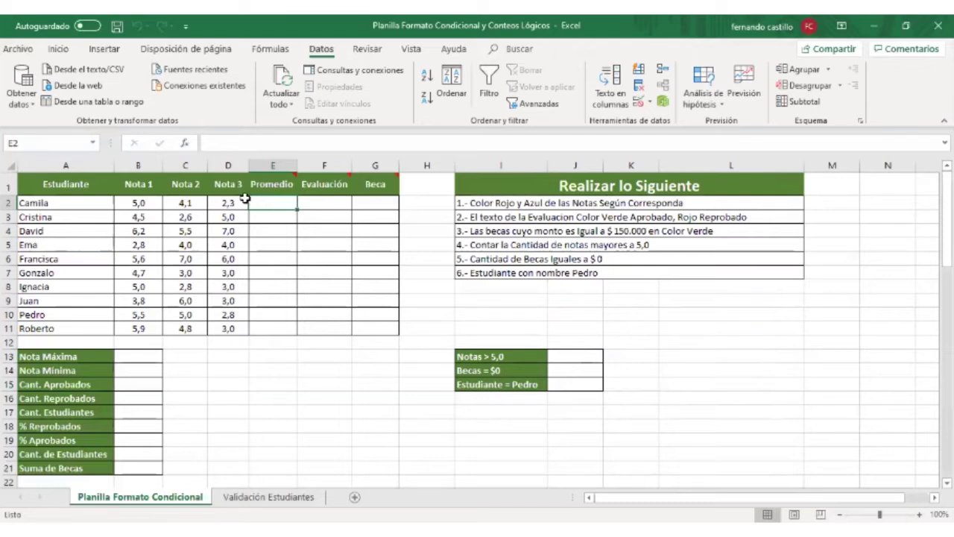
click(271, 49)
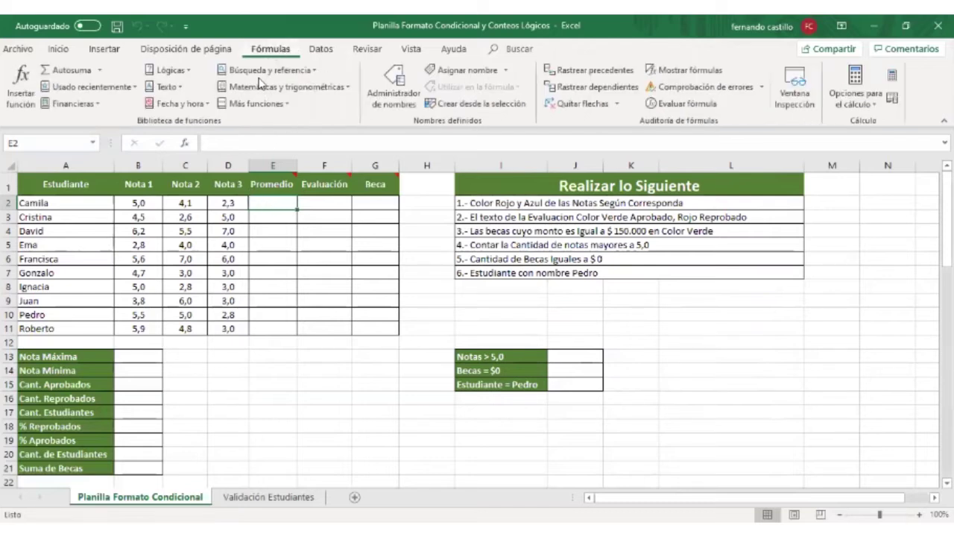
click(100, 71)
click(94, 110)
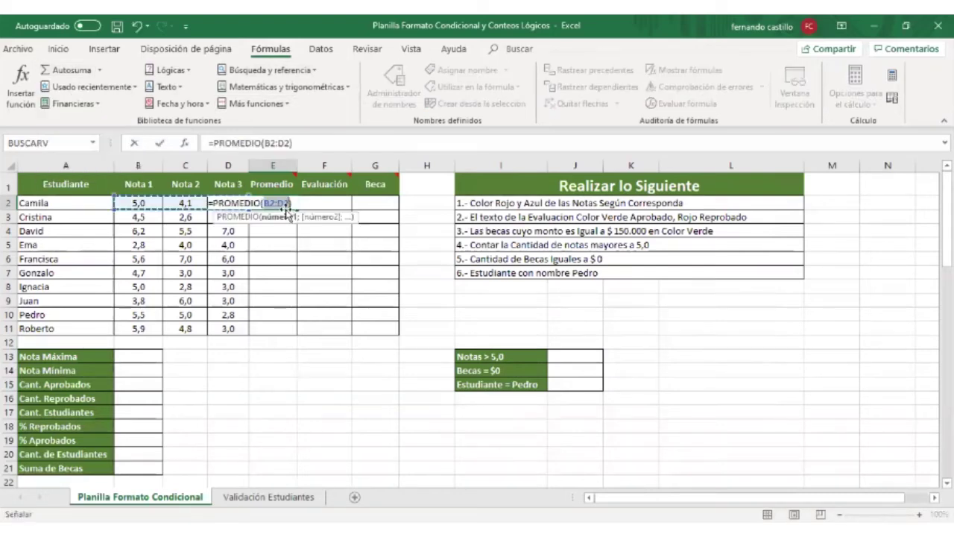
click(135, 203)
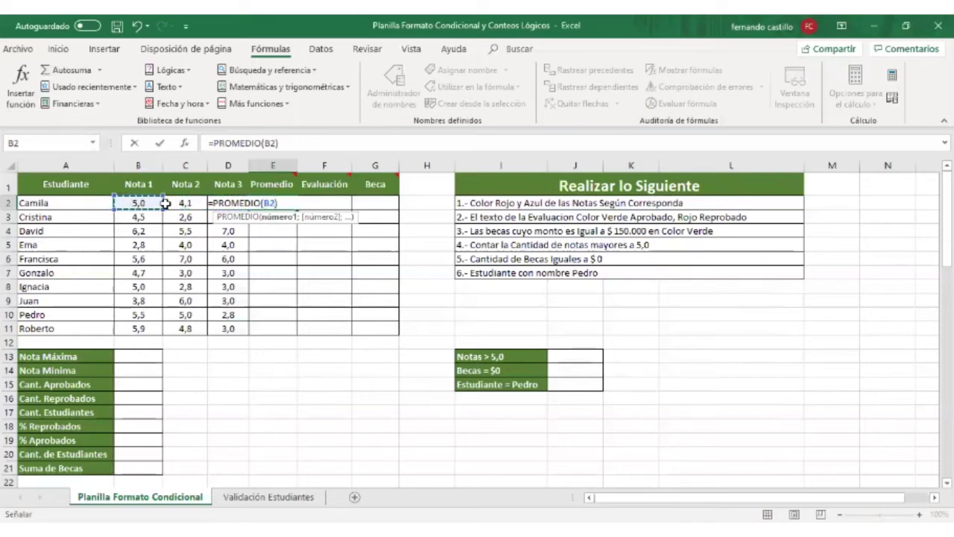
drag(164, 202, 227, 203)
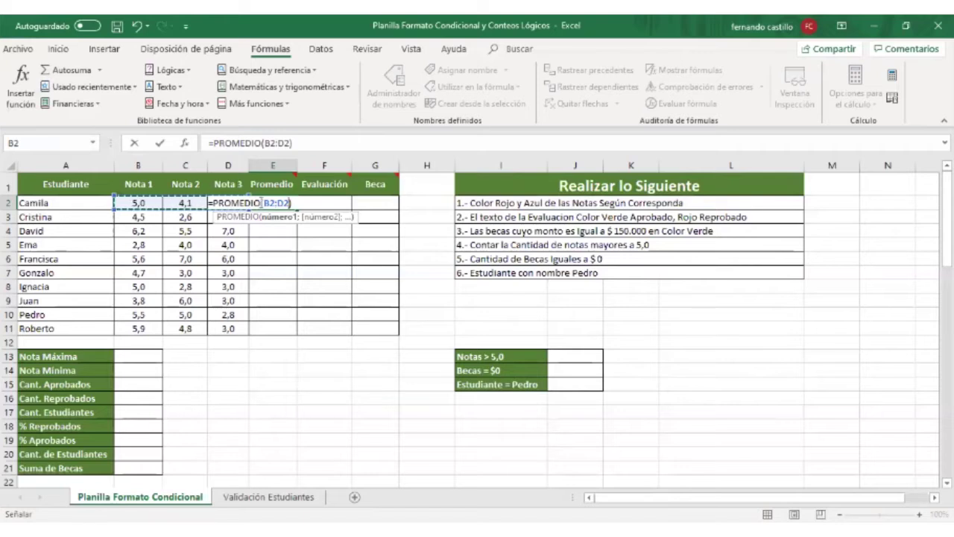
key(Return)
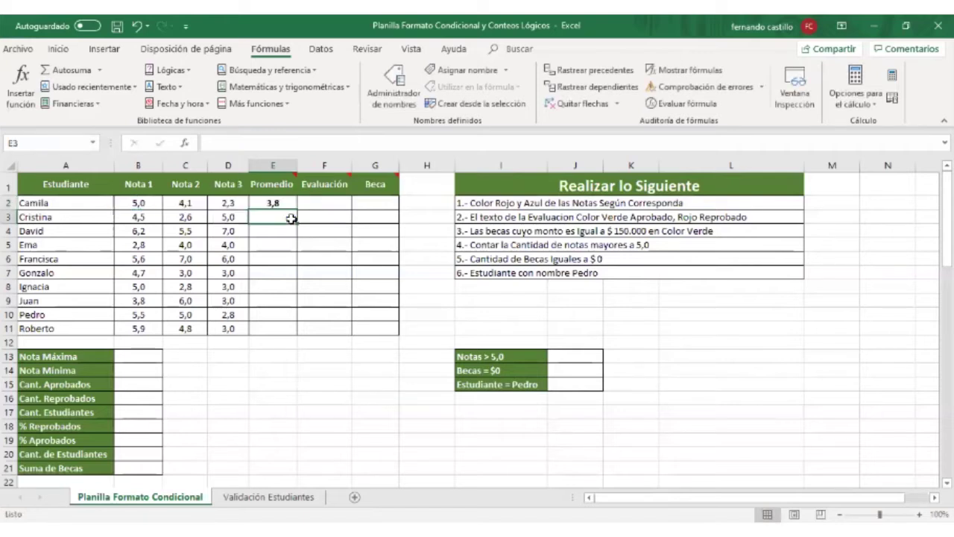
click(285, 205)
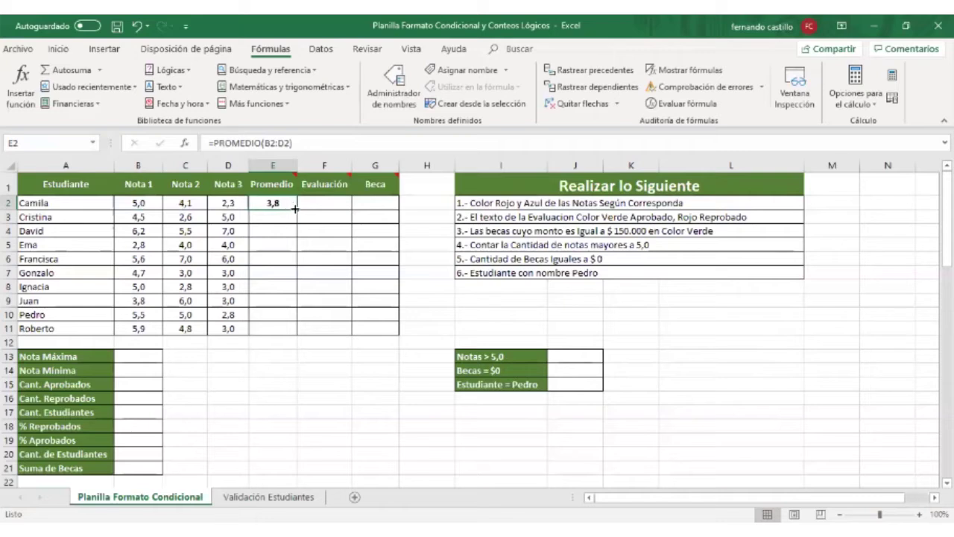
drag(298, 209, 297, 332)
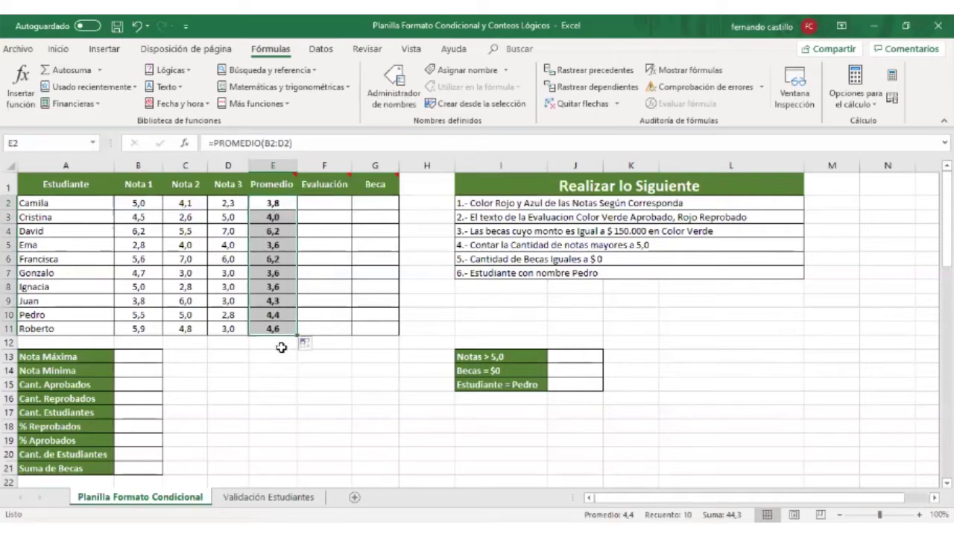
- Set the Nota 2 grade in C3 to 3
click(182, 218)
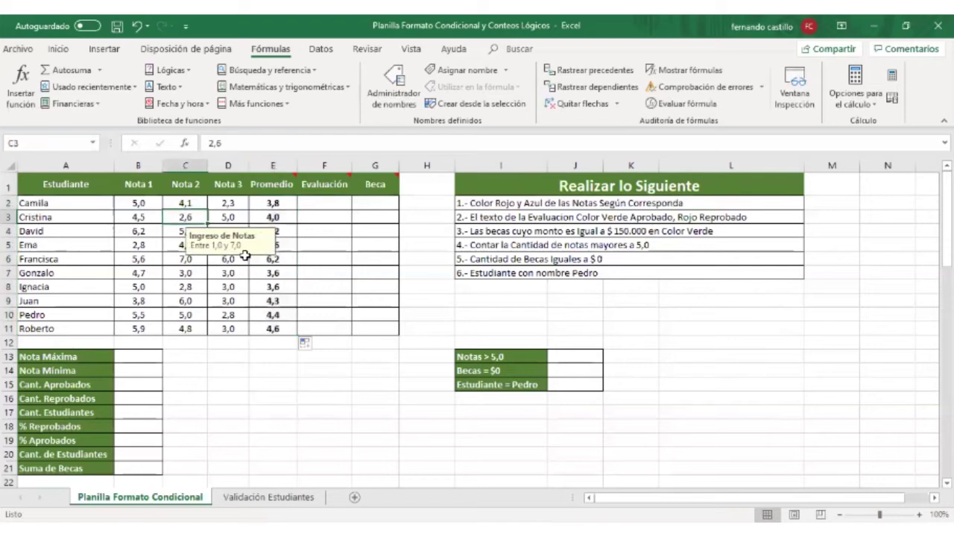
text(3)
key(Tab)
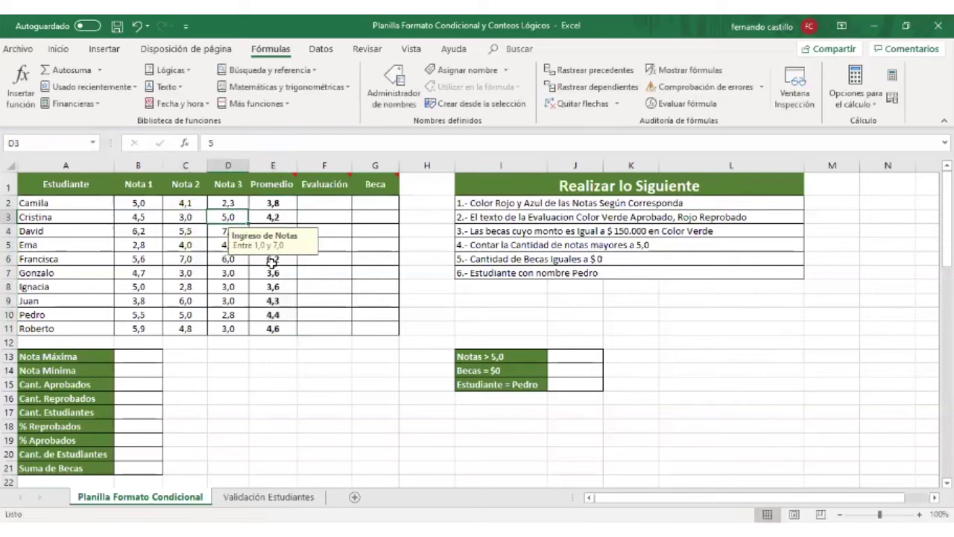
click(302, 300)
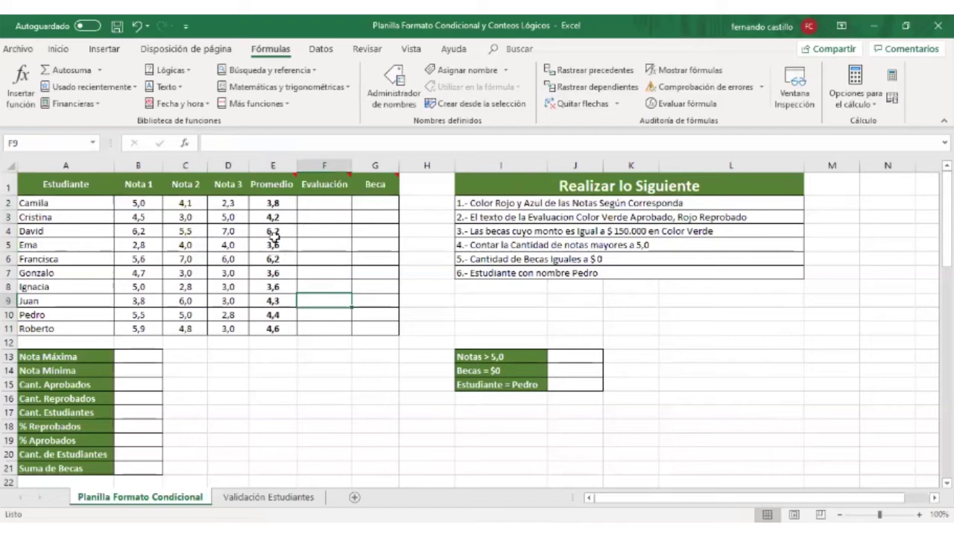
- Undo the last grade change in C3 and redo it
click(186, 218)
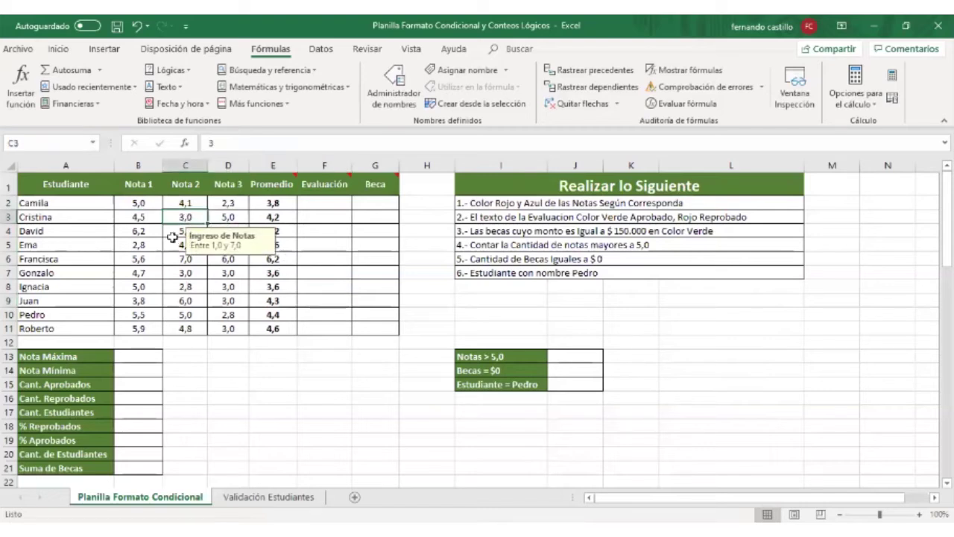
click(173, 235)
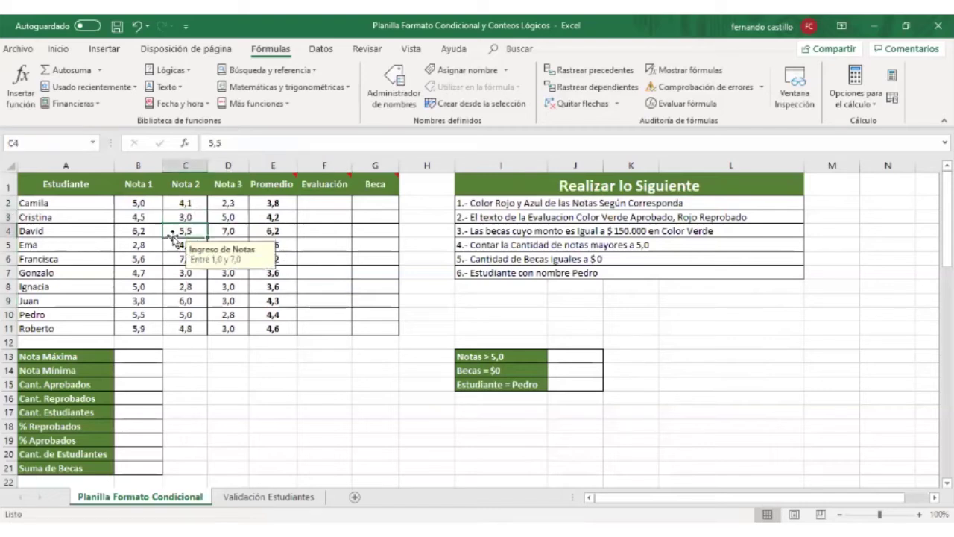
click(136, 27)
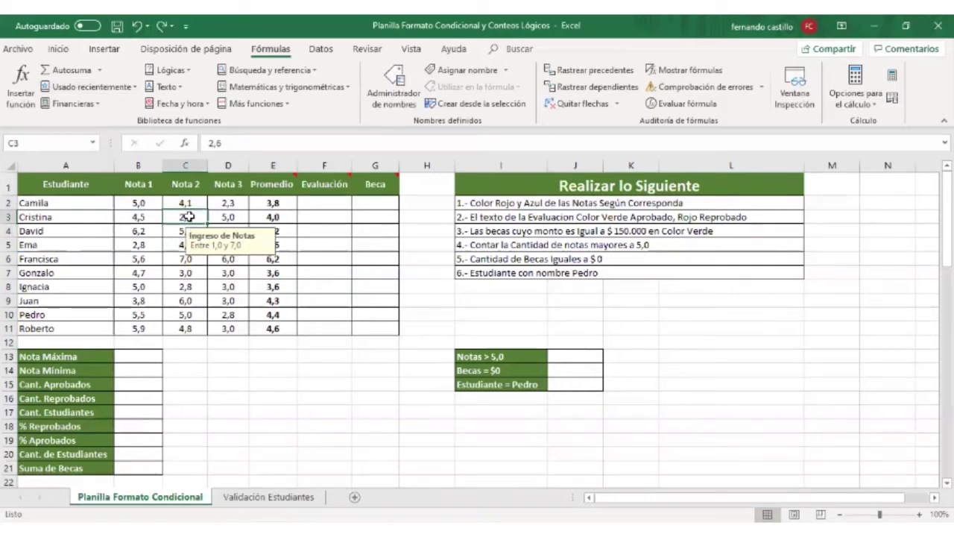
key(ctrl+y)
click(234, 378)
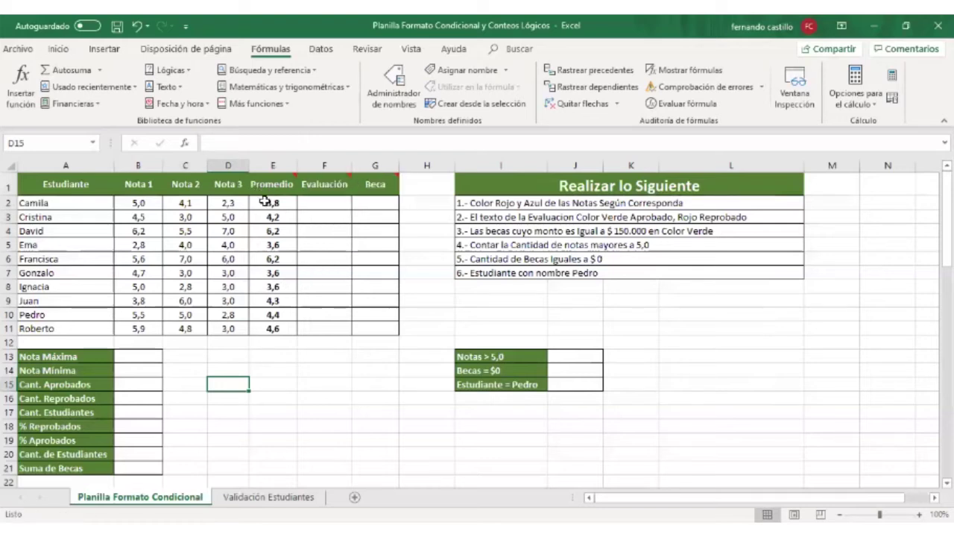
drag(265, 202, 255, 318)
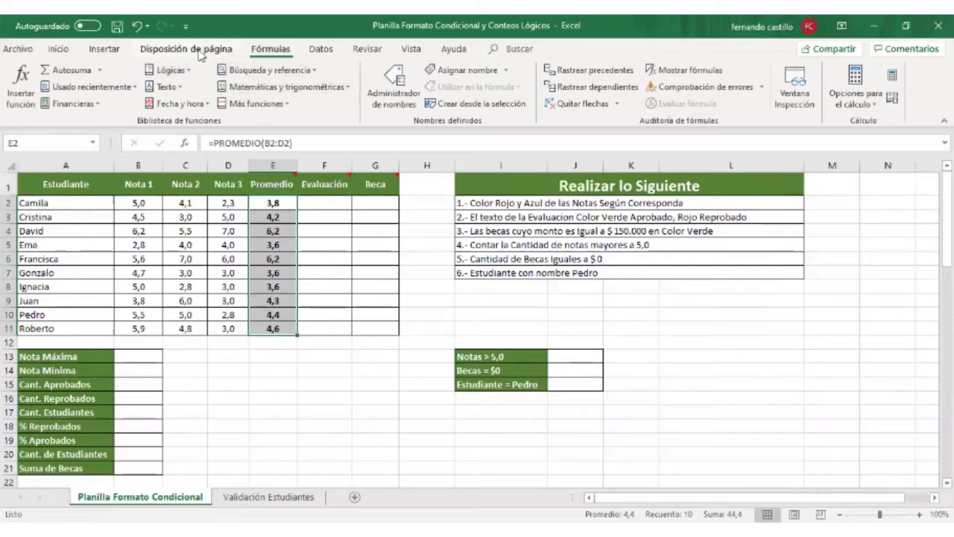
click(56, 49)
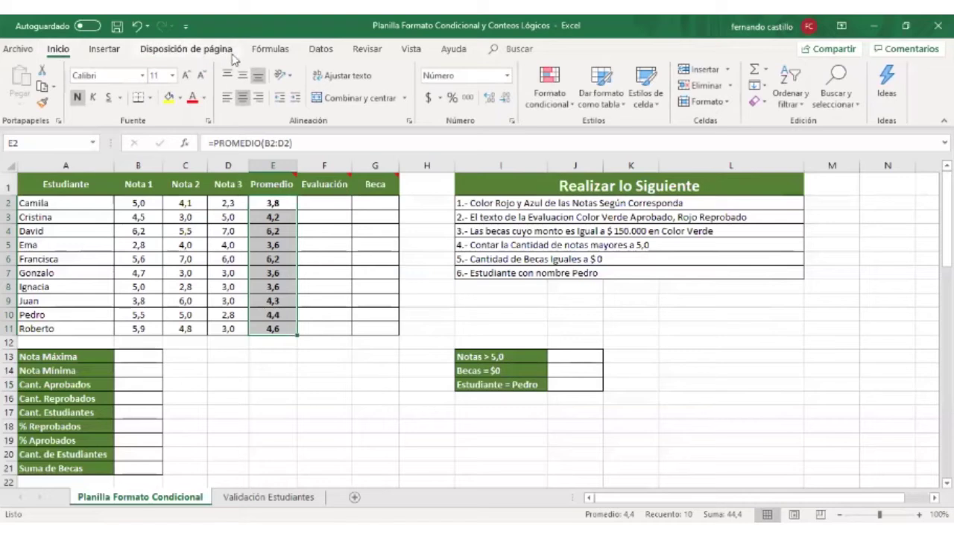
click(262, 49)
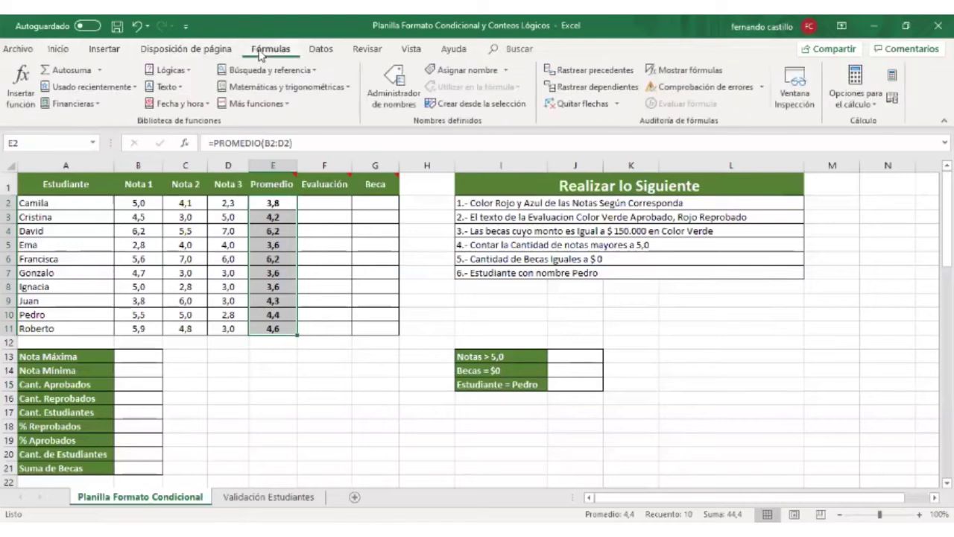
click(322, 50)
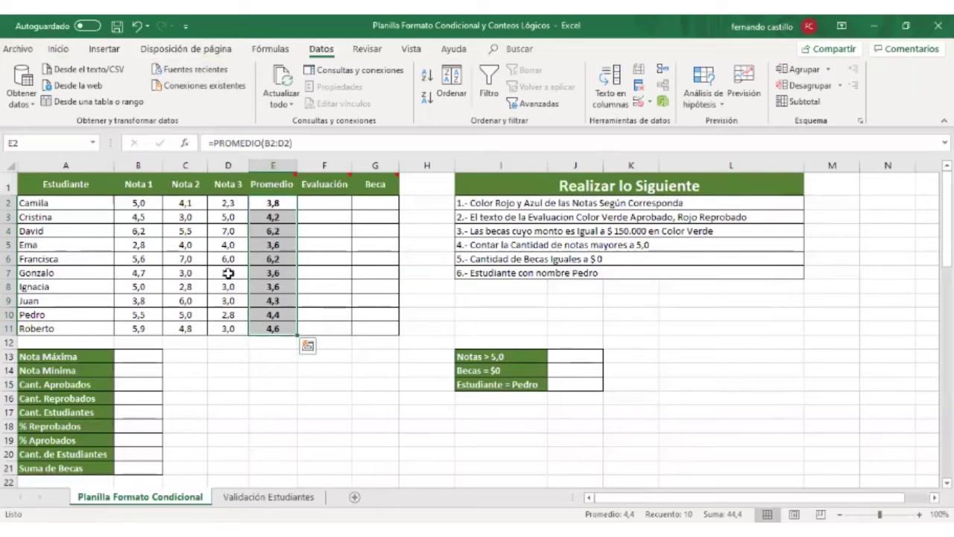
click(60, 49)
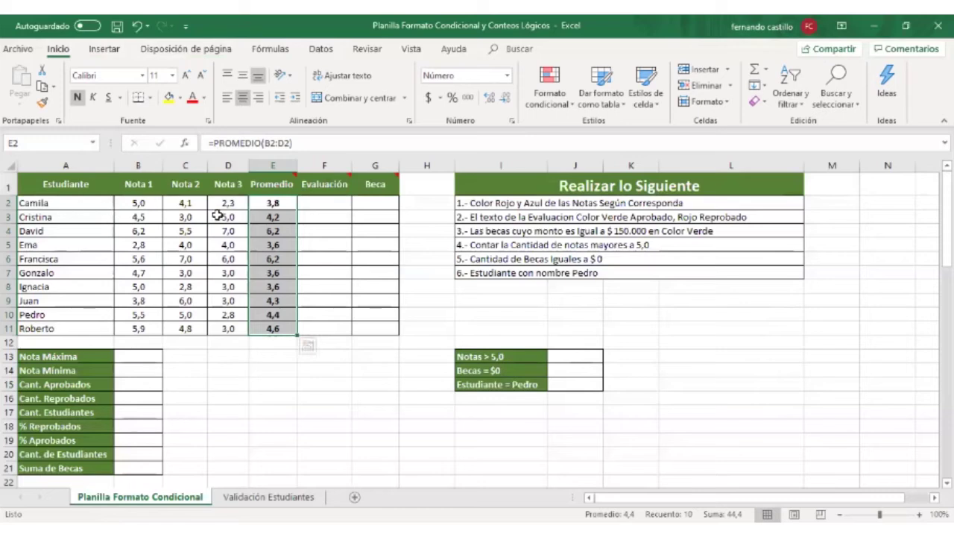
click(322, 50)
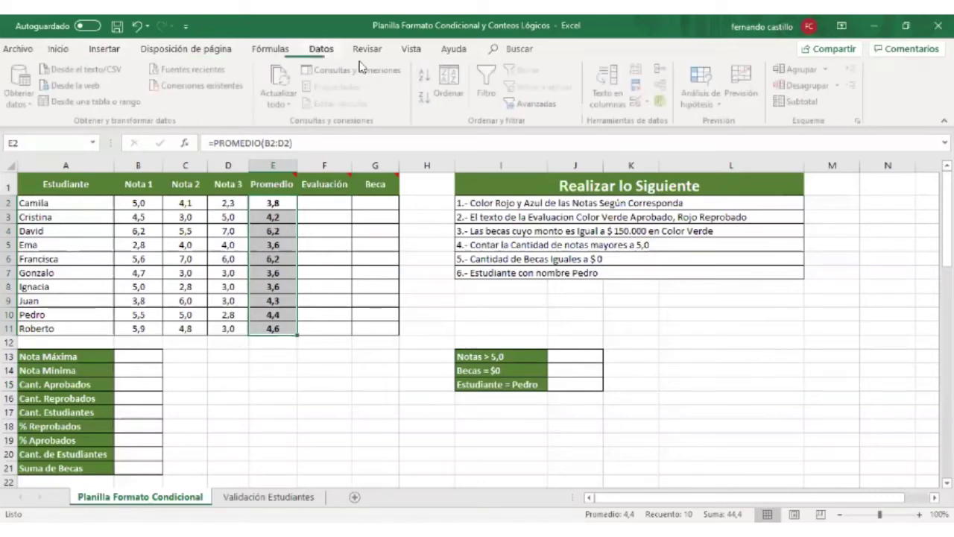
click(58, 49)
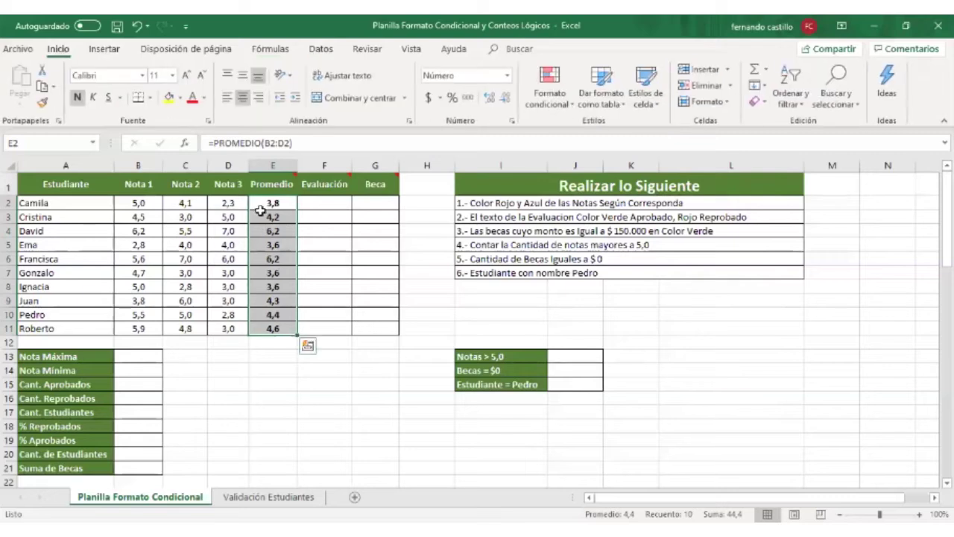
- Insert the SI function in the Evaluación cell F2 with the logical test E2>=4
click(329, 201)
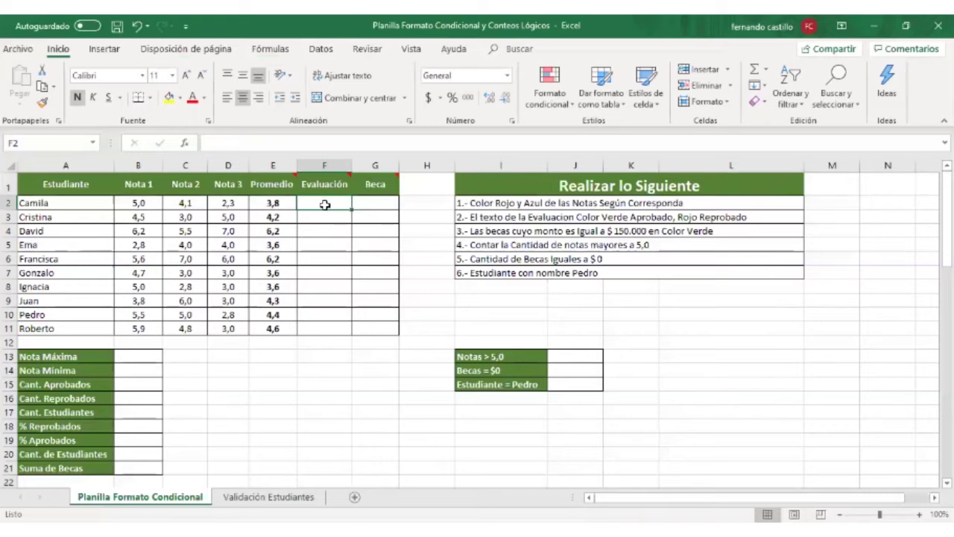
click(270, 49)
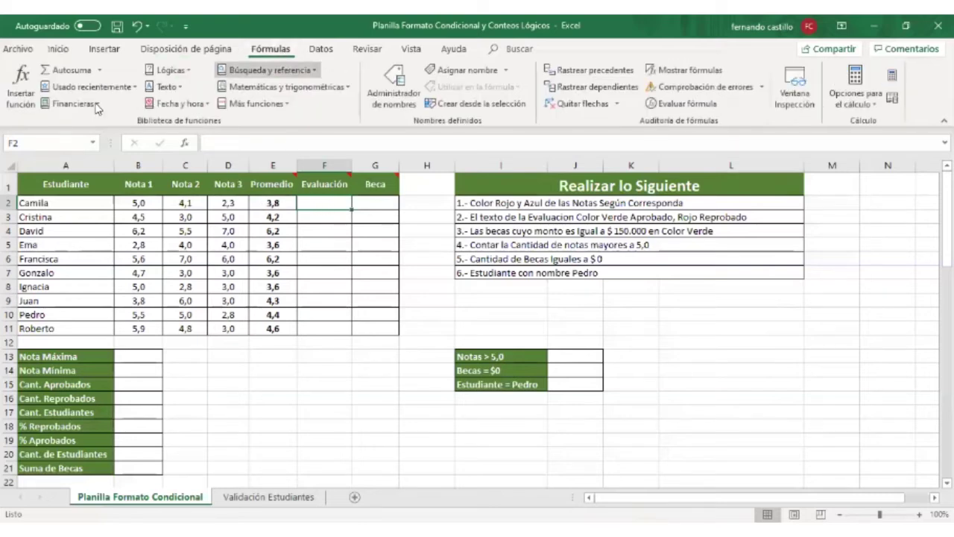
click(21, 85)
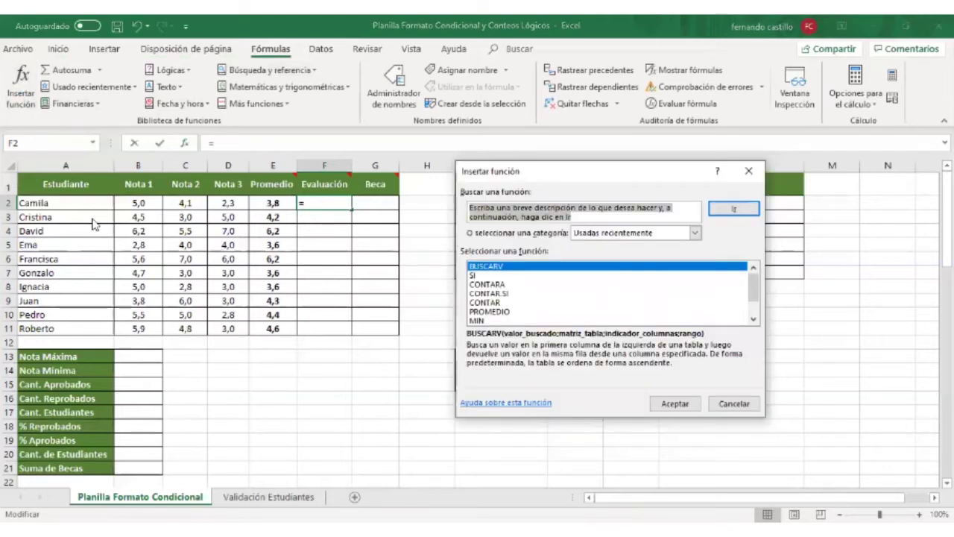
click(480, 276)
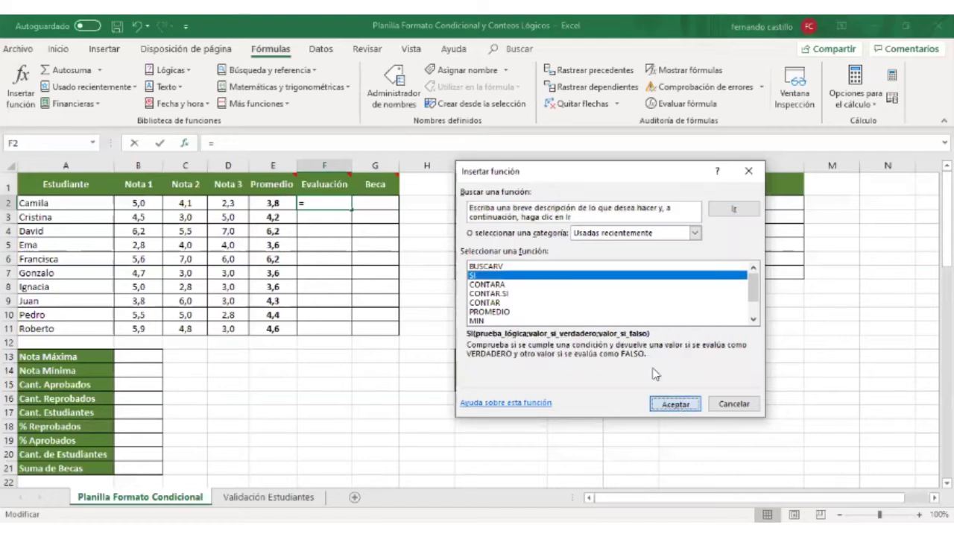
click(674, 405)
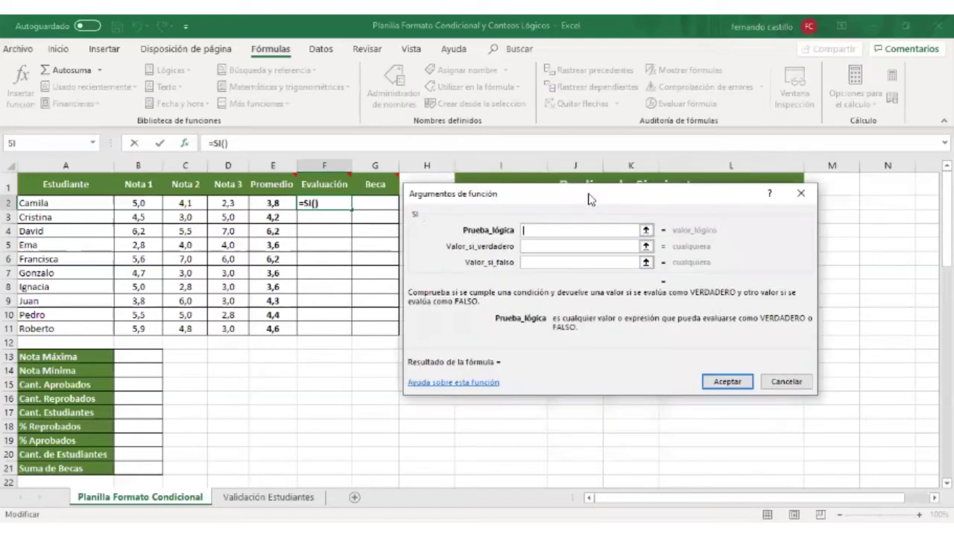
drag(554, 200, 551, 173)
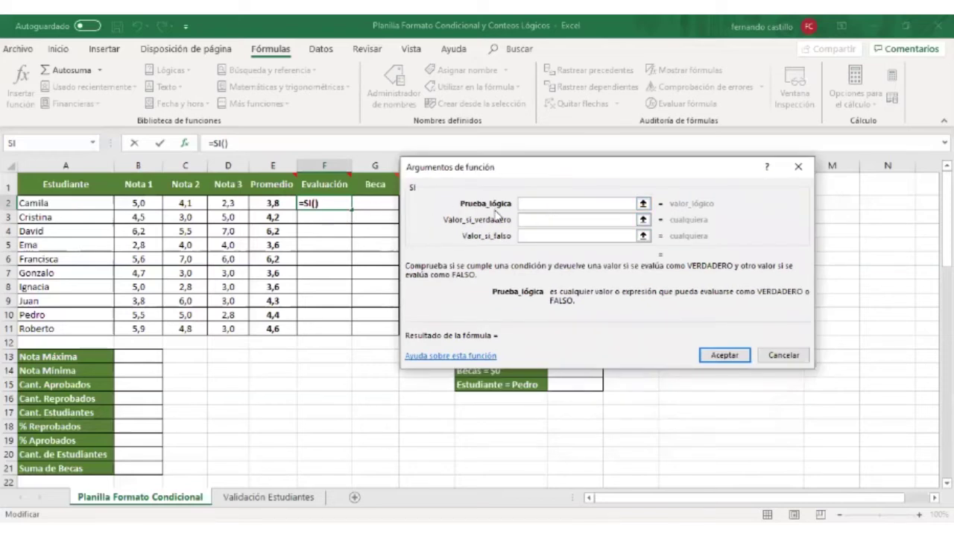
click(268, 205)
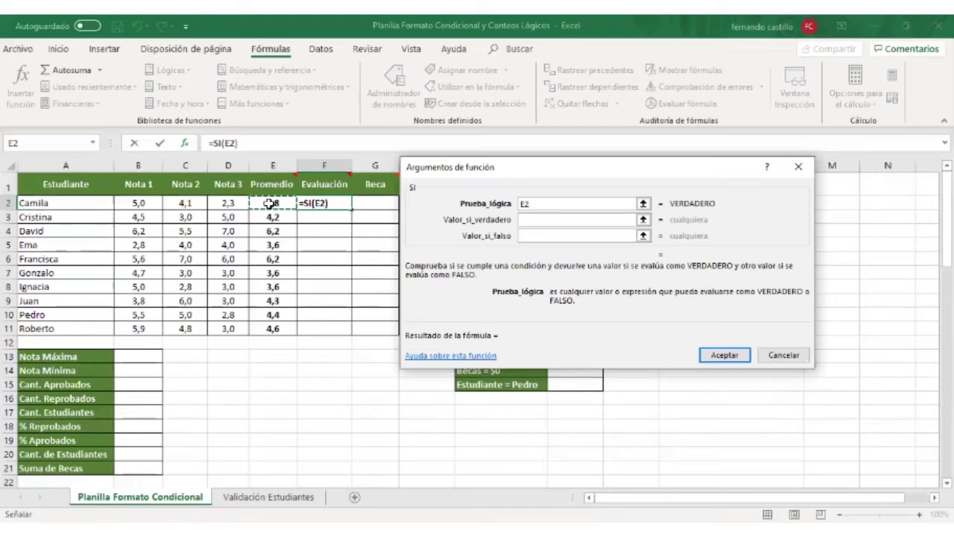
text(>=4)
- Make F2's SI function return "Aprobado" if true and "Reprobado" if false, and fill the formula down to F11
click(533, 222)
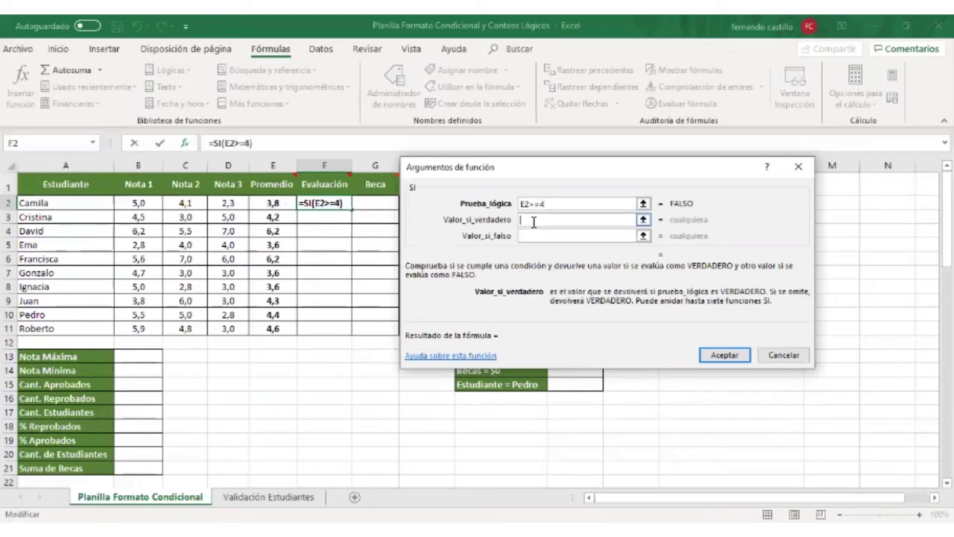
text(1)
text(Aprobad)
text(o")
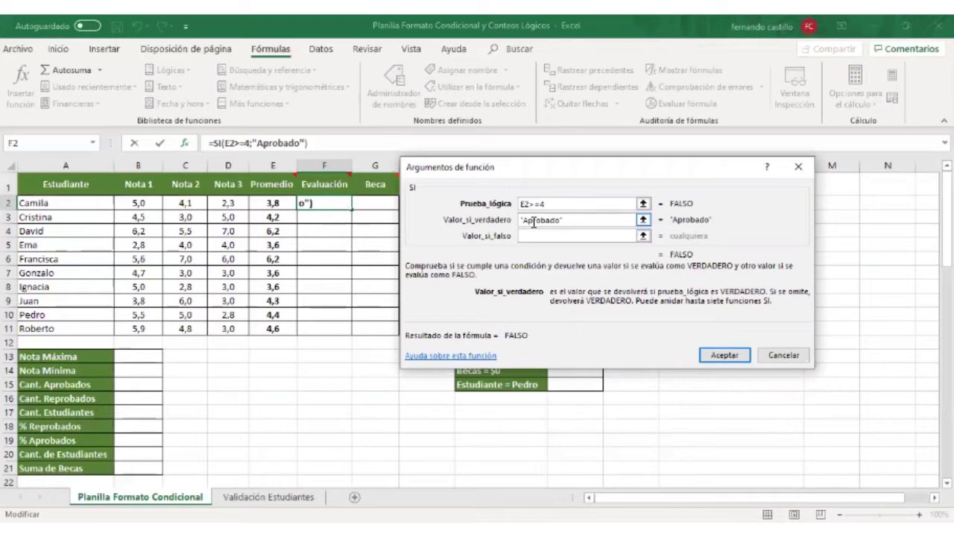
click(529, 236)
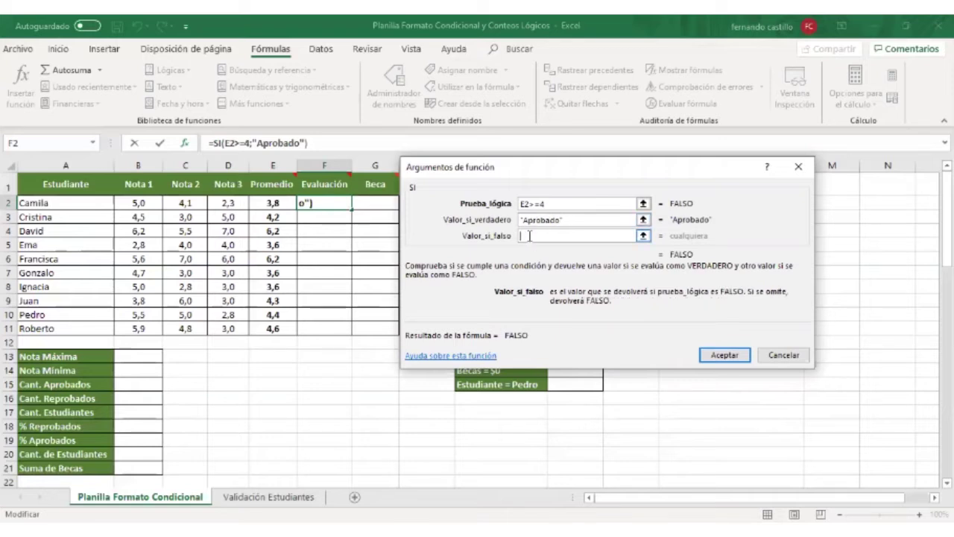
text("Reprobad)
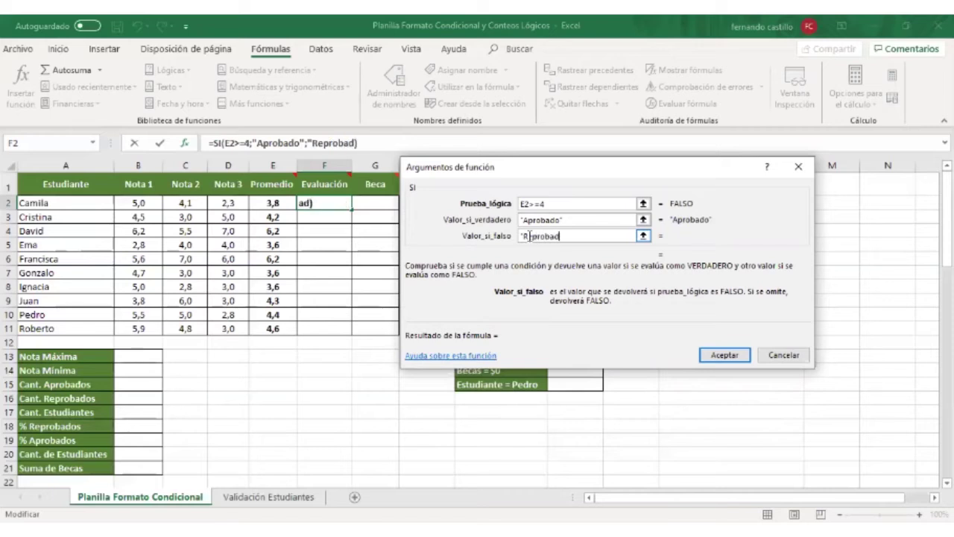
text(o")
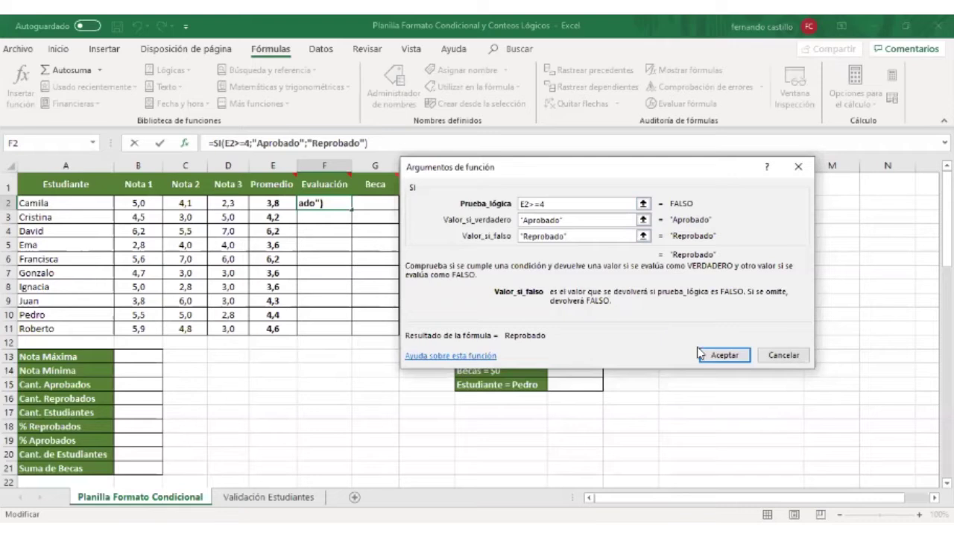
click(723, 356)
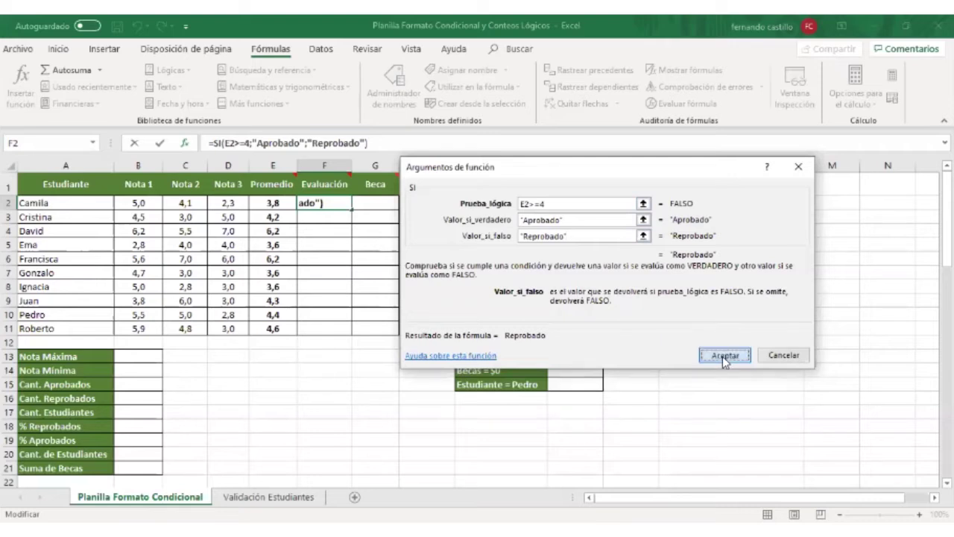
drag(351, 211, 355, 333)
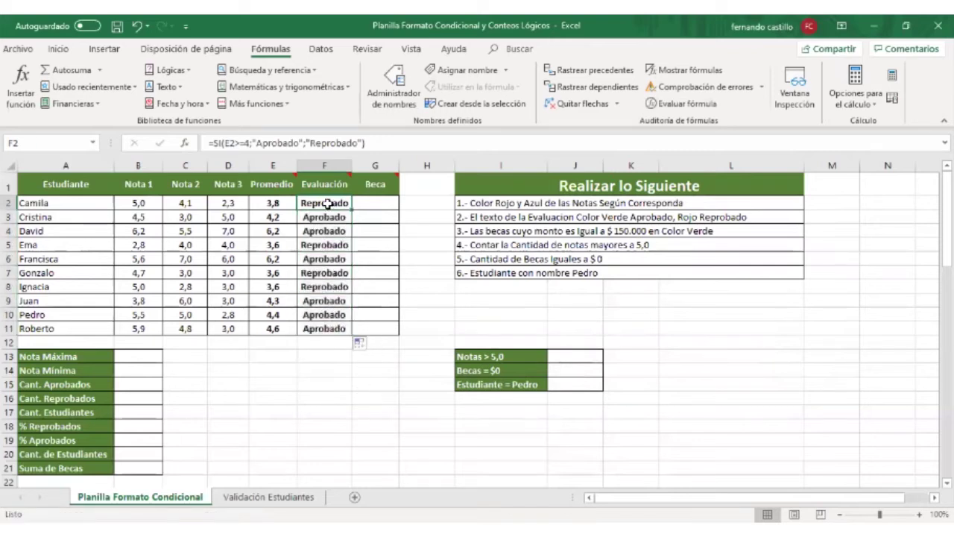
- Review the SI function arguments of the Evaluación formula in F2 and close them without changes
double_click(327, 203)
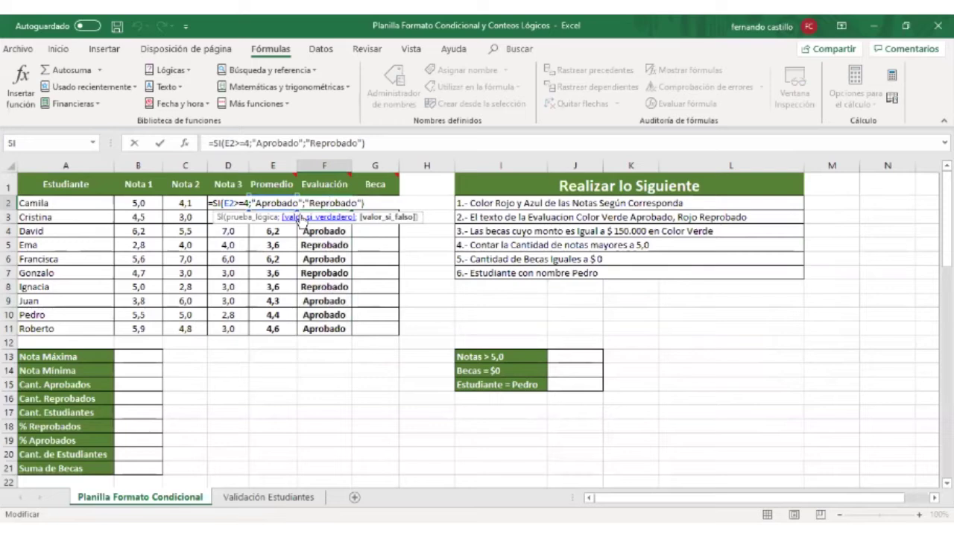
click(18, 107)
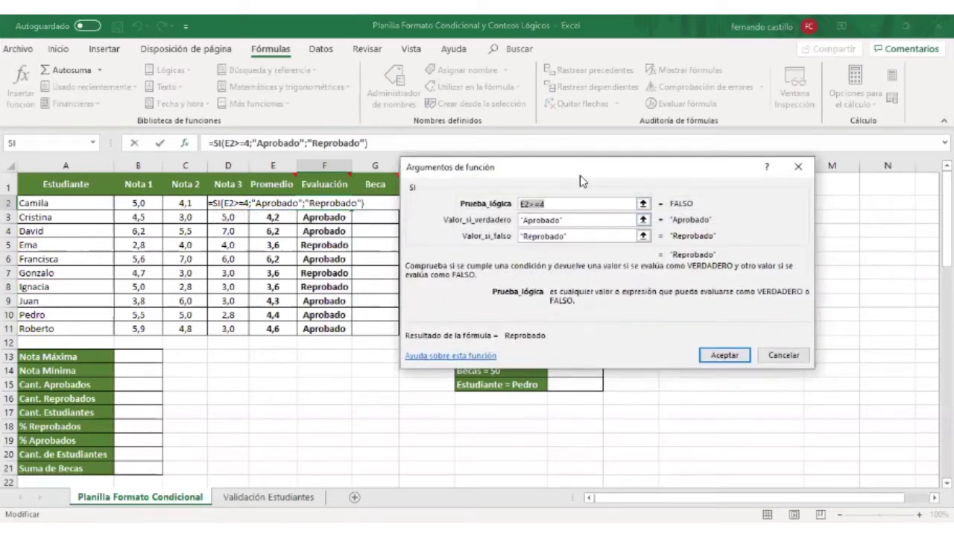
drag(582, 180, 328, 234)
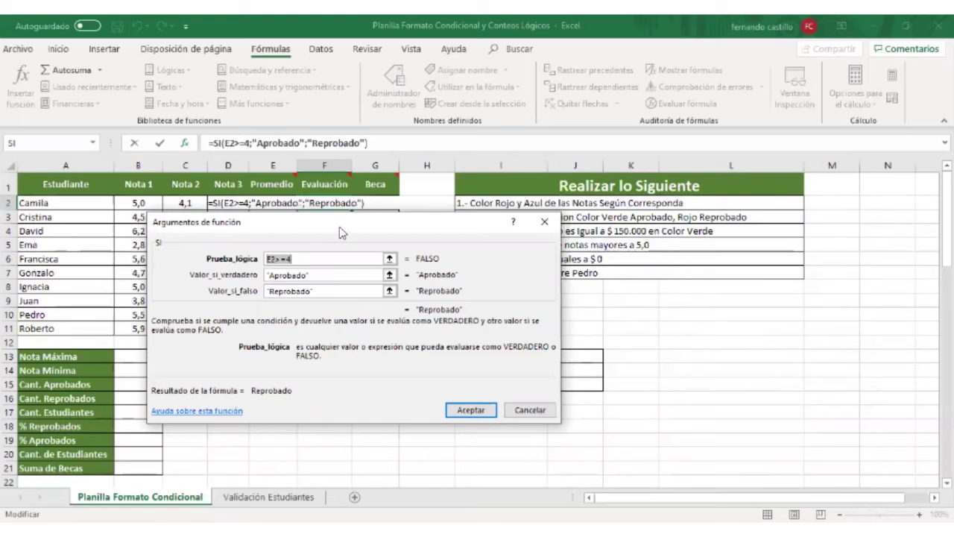
drag(339, 232, 604, 141)
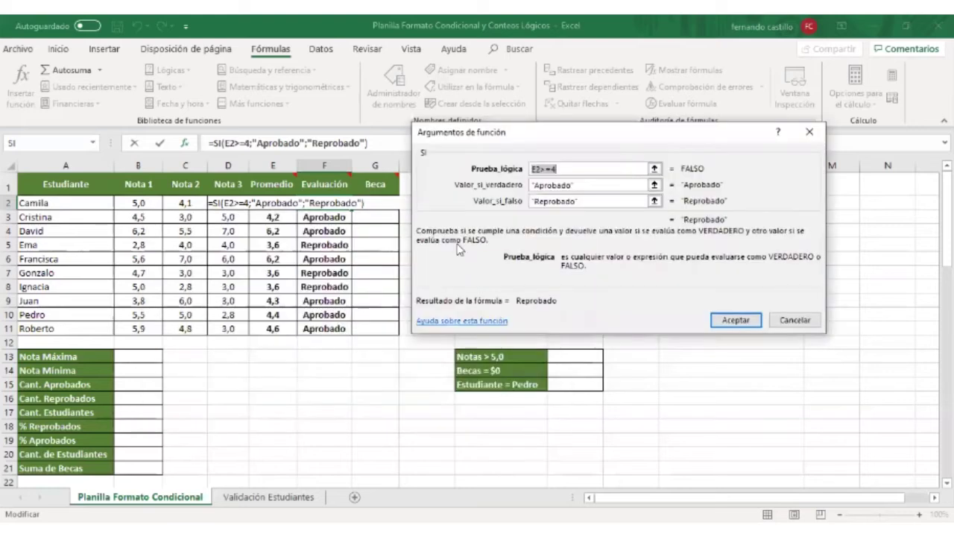
click(734, 320)
- Read the notes attached to the Evaluación, Promedio and Beca column headers
click(327, 183)
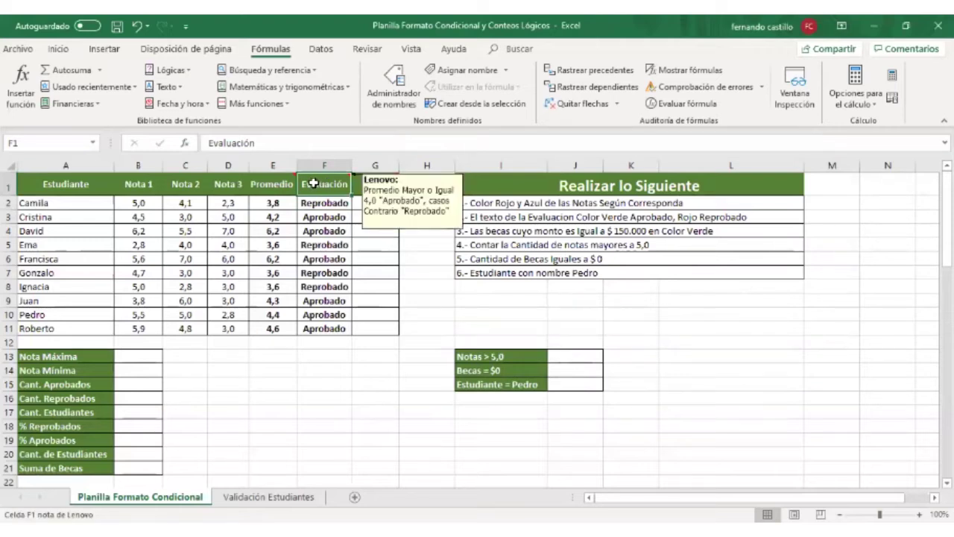
click(271, 184)
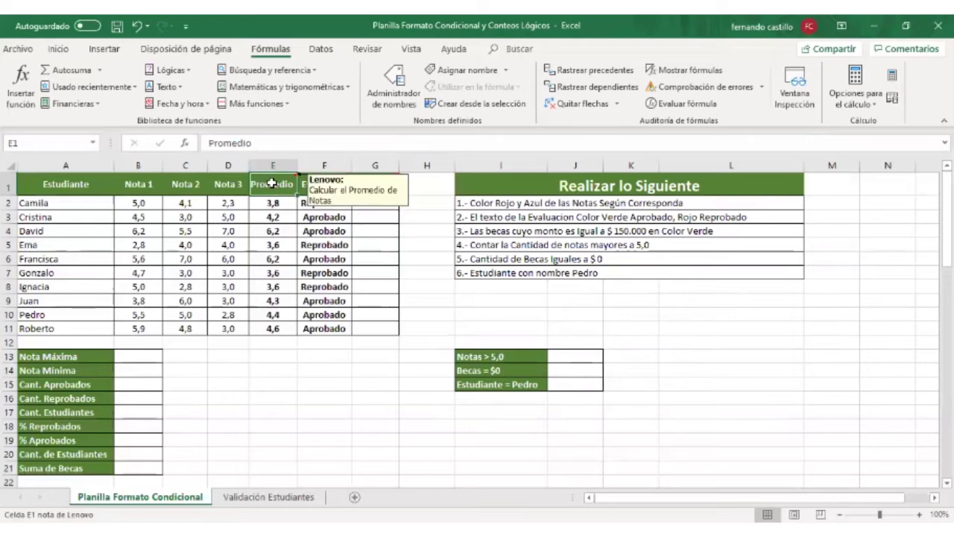
mouse_move(322, 176)
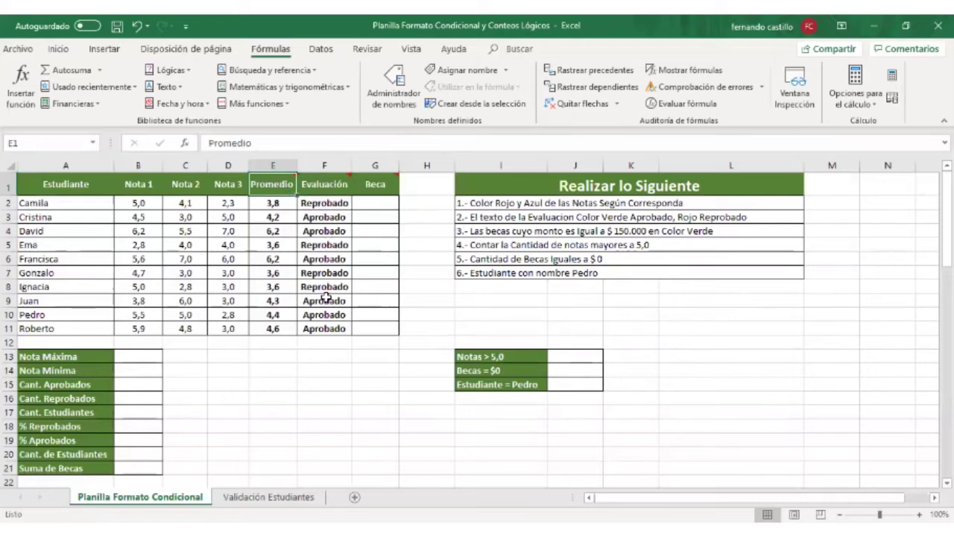
mouse_move(375, 179)
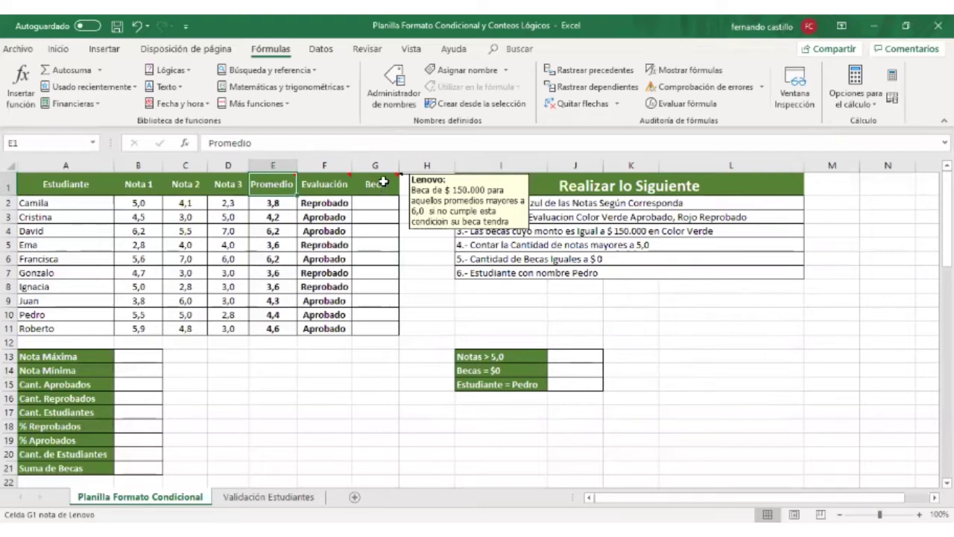
- Edit the note on the Beca header G1 and enlarge its box downward to fit the whole text
click(383, 182)
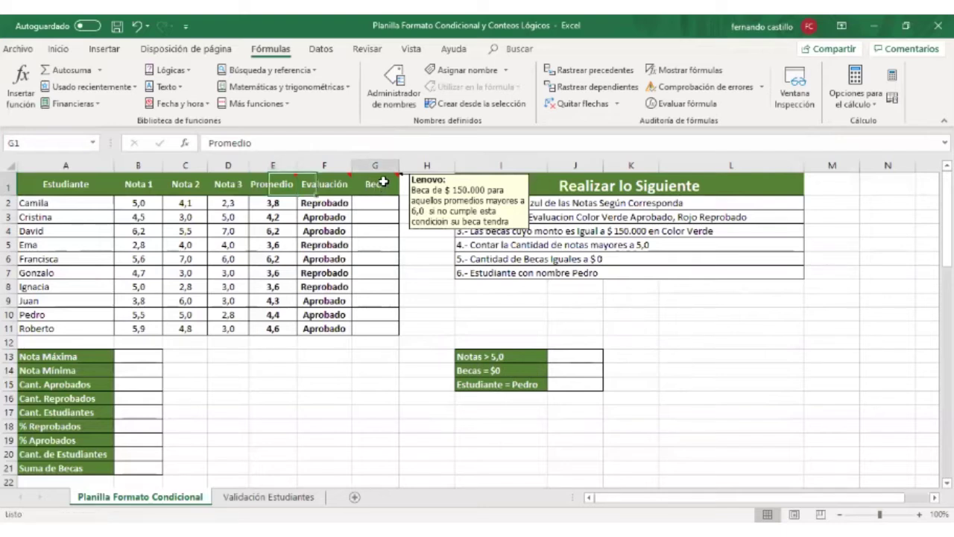
right_click(383, 182)
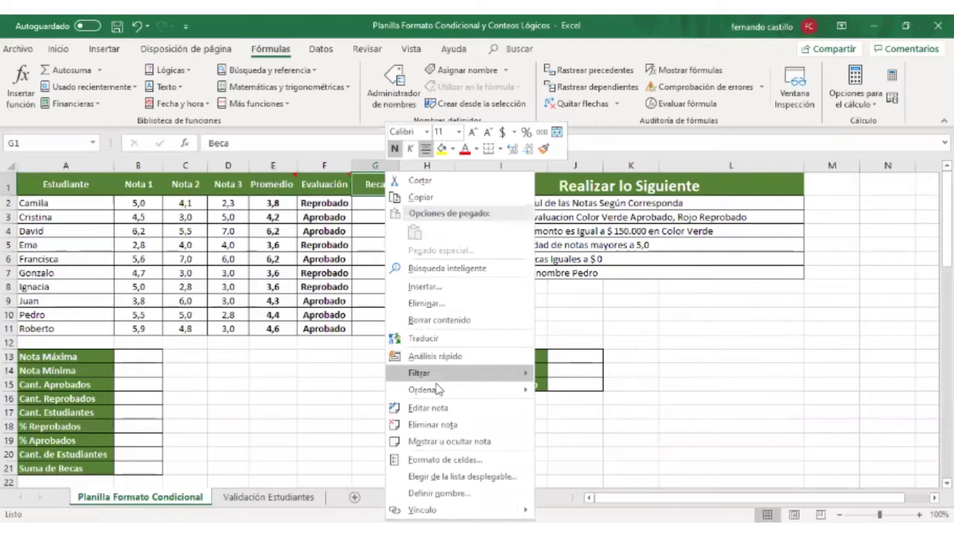
key(Escape)
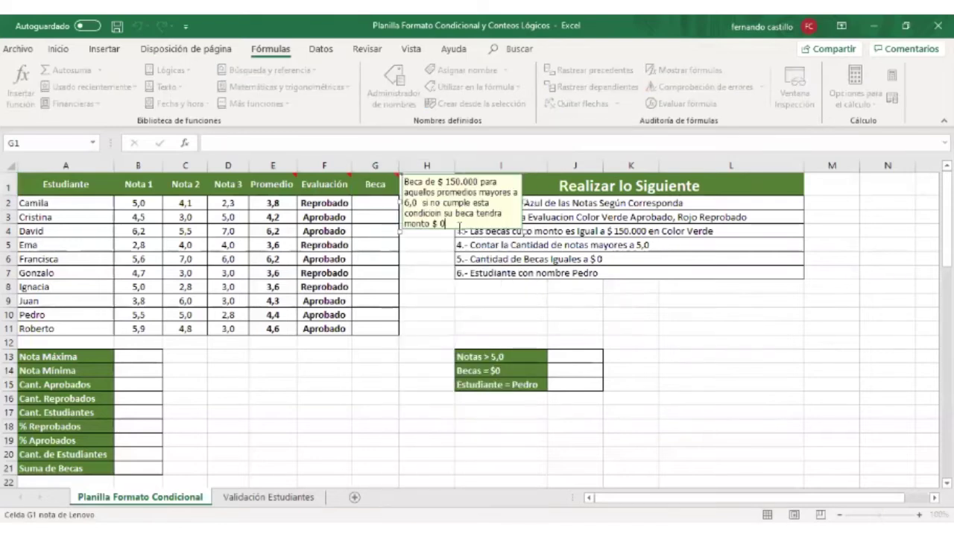
click(486, 226)
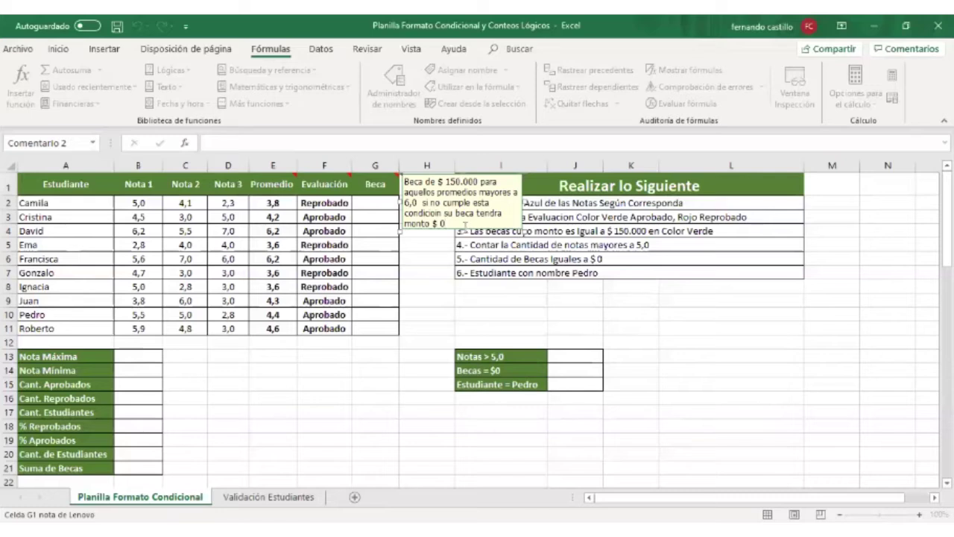
key(Escape)
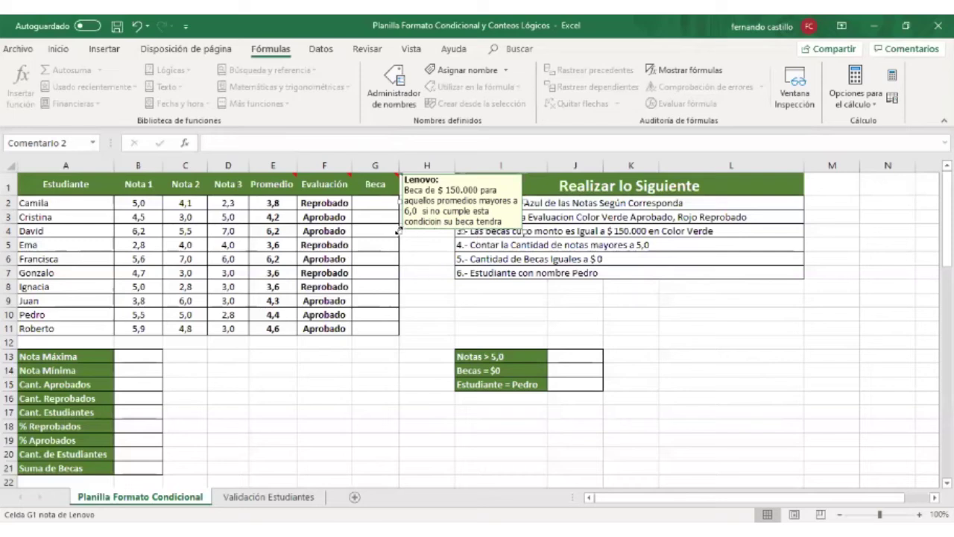
drag(398, 231, 398, 245)
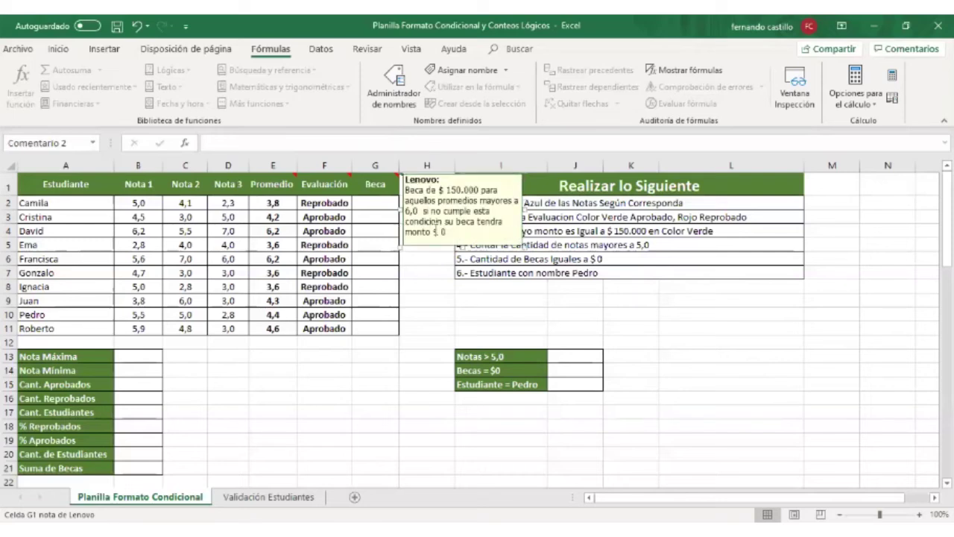
- Correct the misspelled word to "condición" in the Beca header's note and check the note on the sheet
click(433, 222)
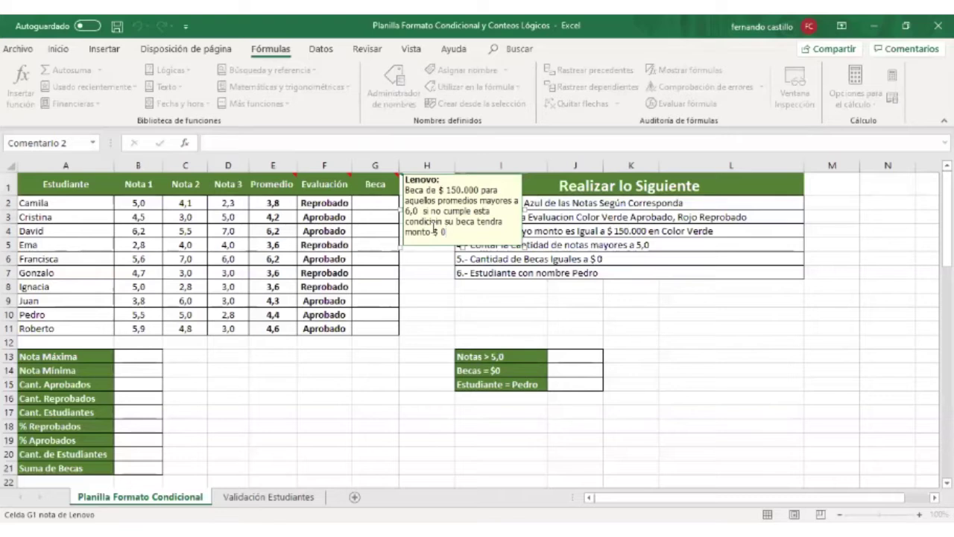
click(447, 237)
key(BackSpace)
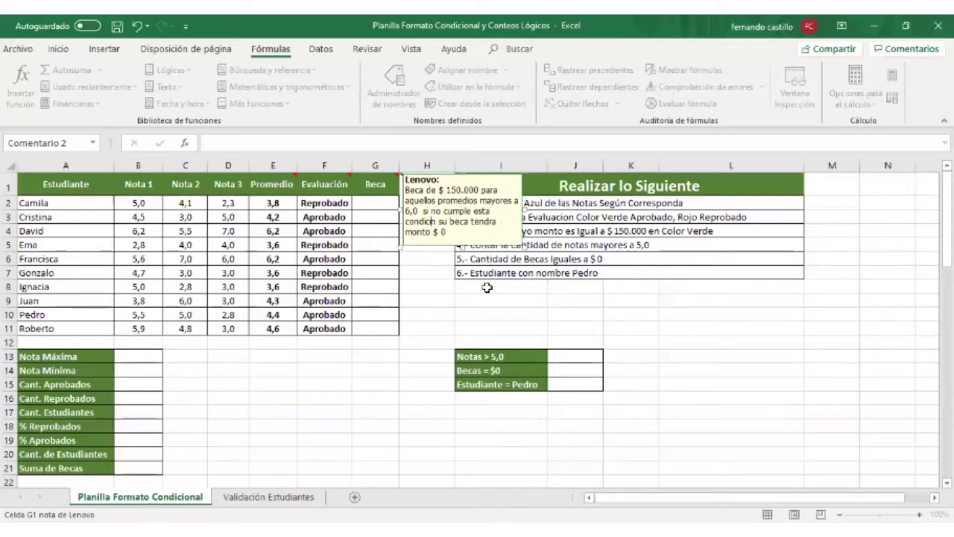
click(427, 299)
click(385, 184)
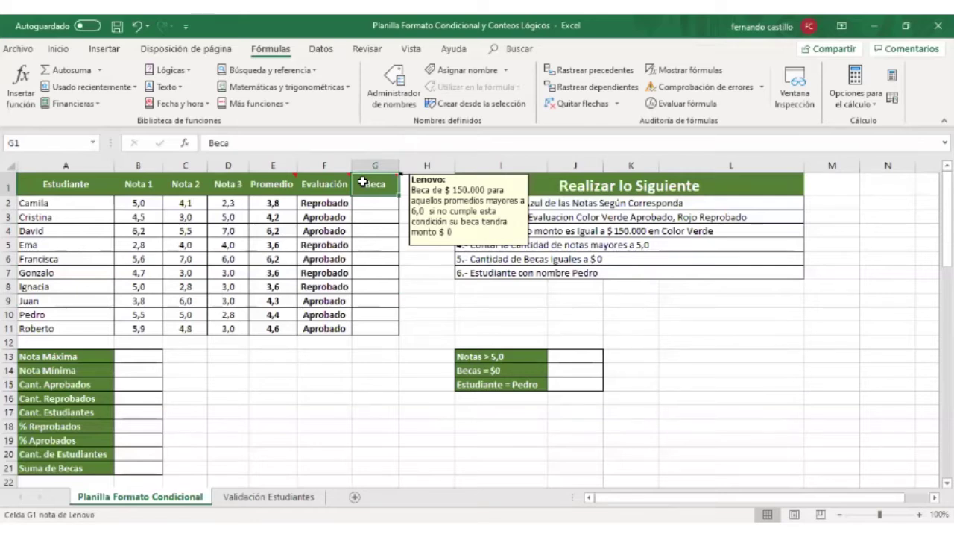
click(427, 355)
- Calculate the Beca in G2 with SI, giving 150000 when E2>6 and otherwise 0, and fill the formula down to G11
click(383, 208)
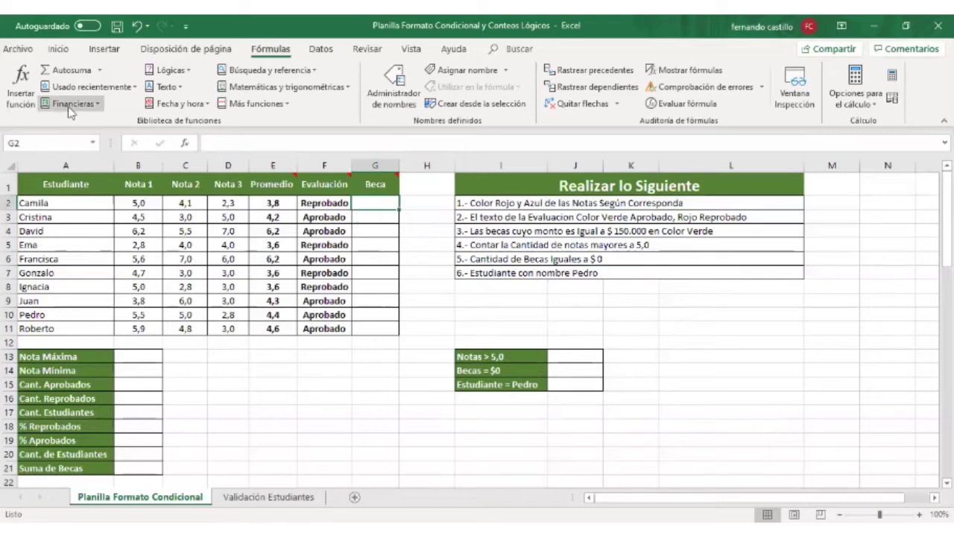
click(27, 95)
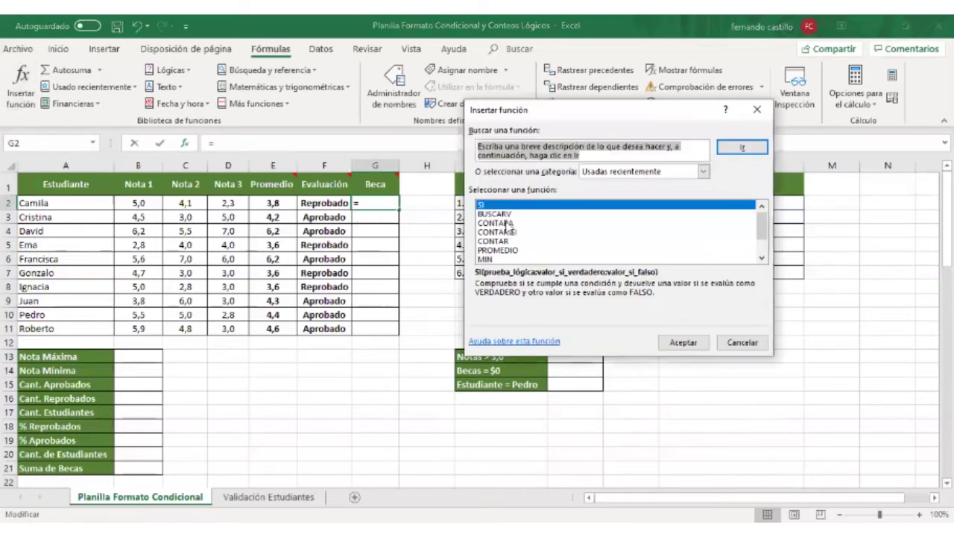
click(490, 206)
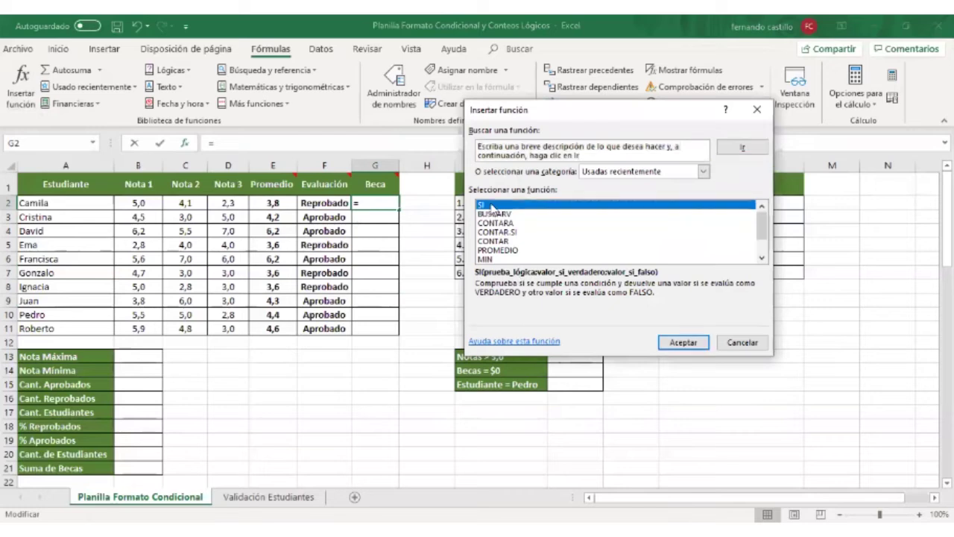
click(701, 344)
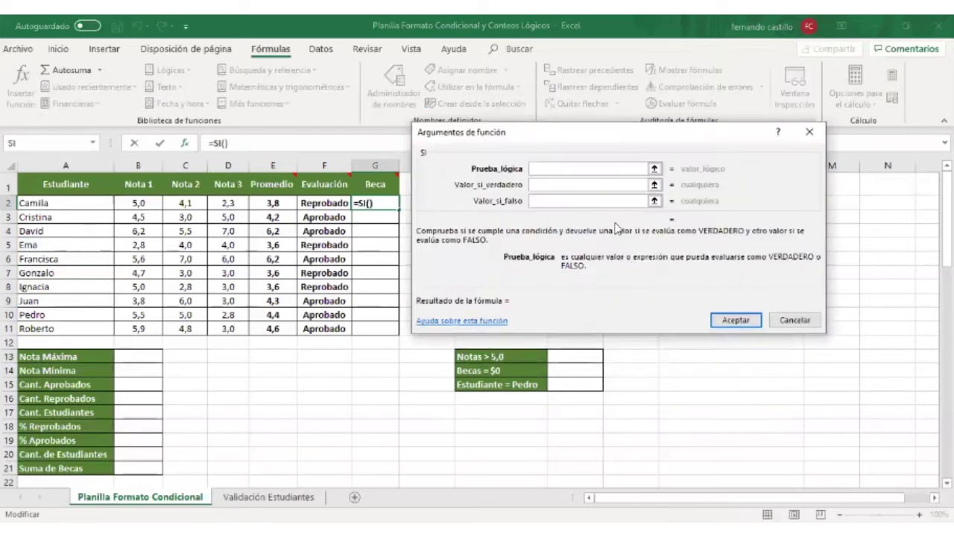
click(276, 203)
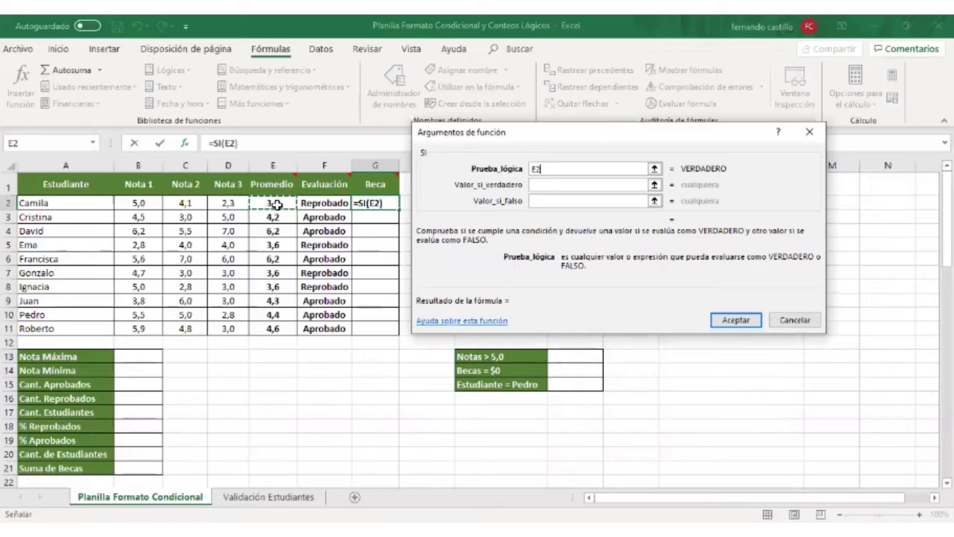
text(>6)
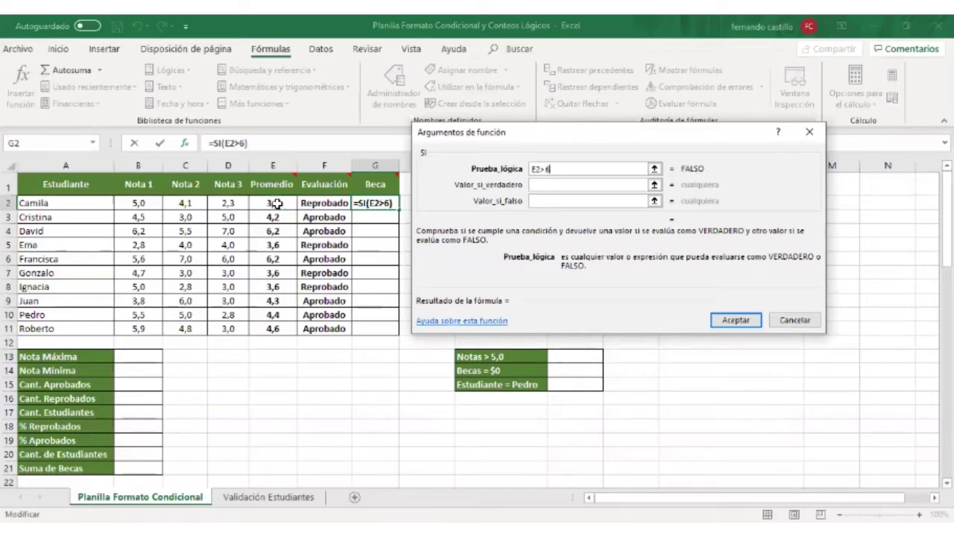
click(553, 189)
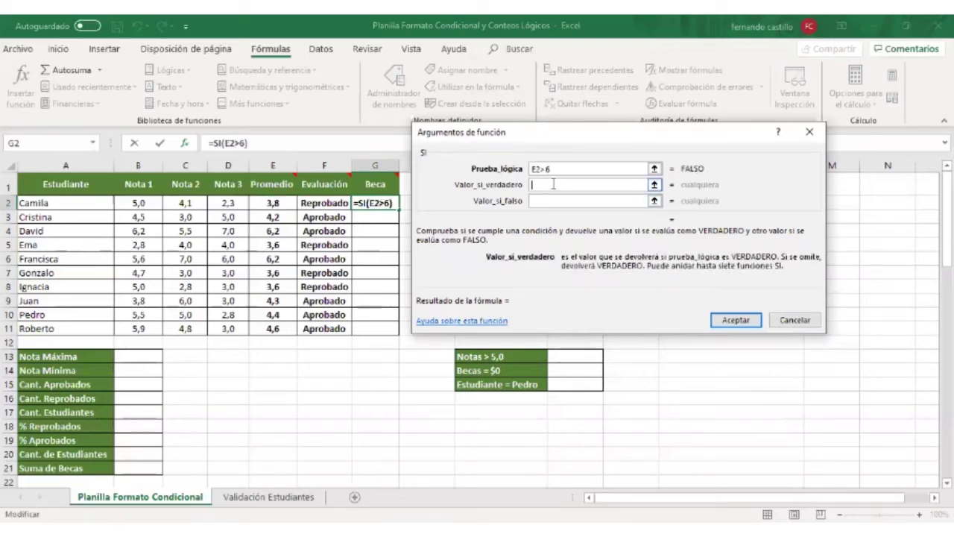
text(150000)
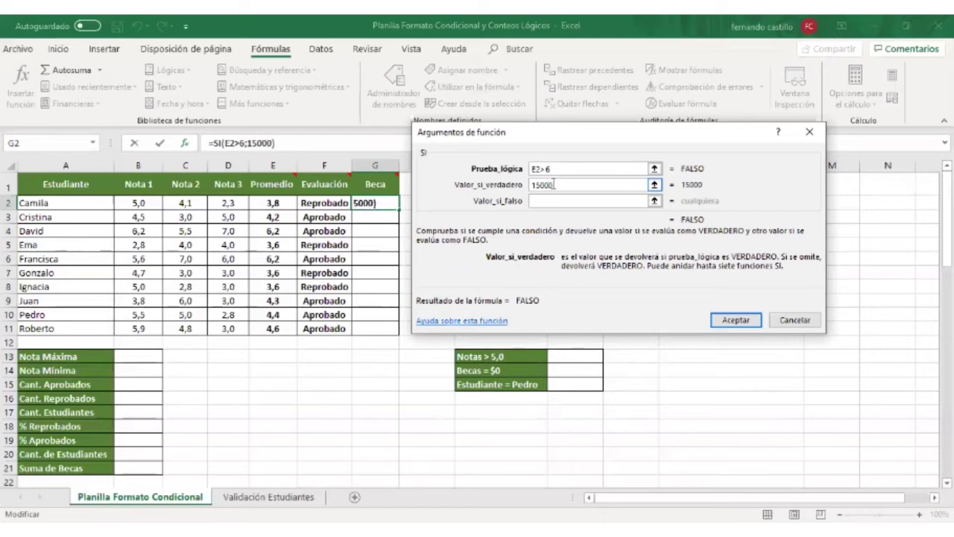
click(555, 201)
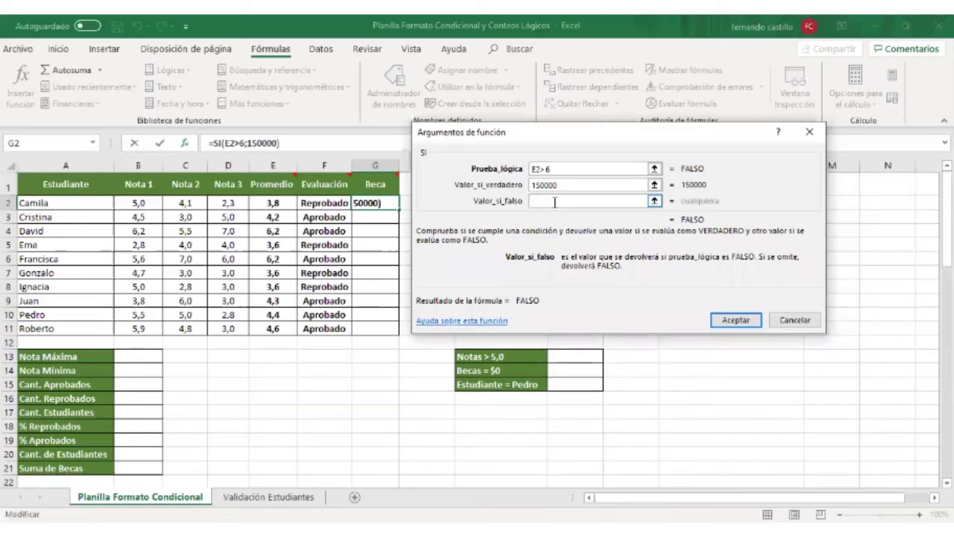
text(0)
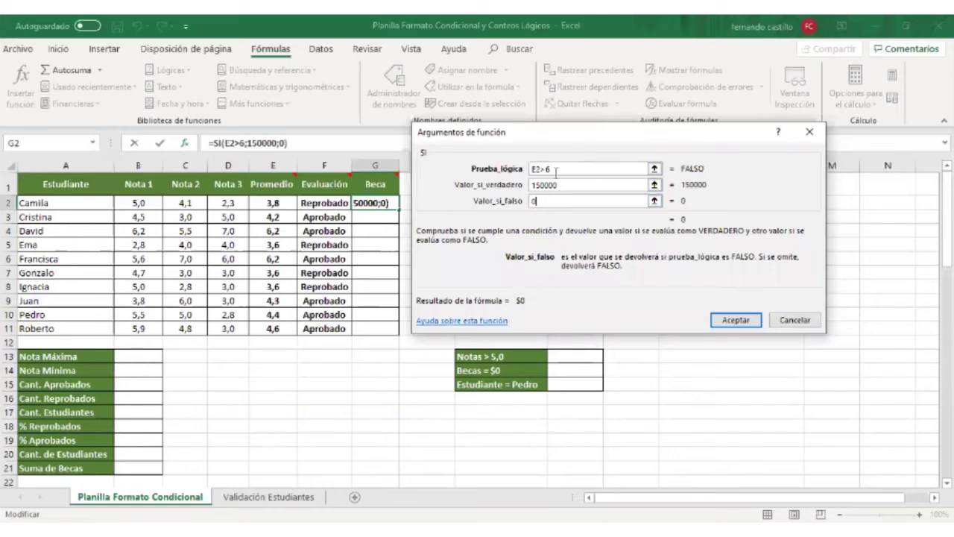
click(736, 320)
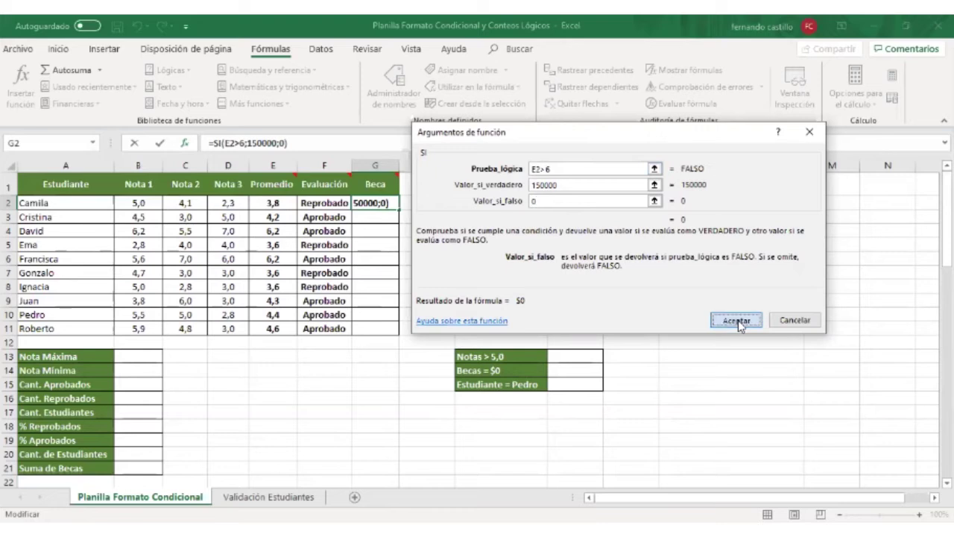
drag(399, 213, 407, 331)
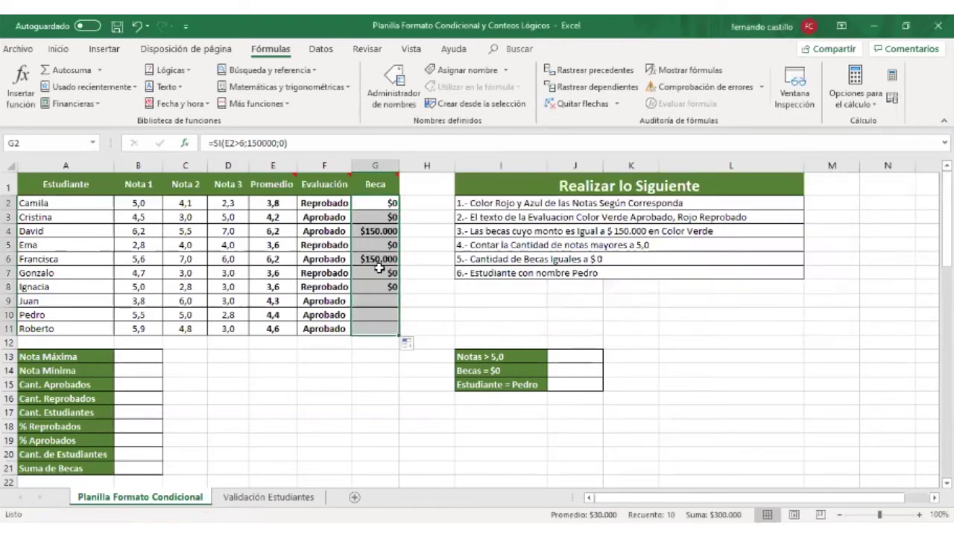
- Format the Beca amounts in G2:G11 as Moneda with the red $-1.234 style for negative numbers
right_click(375, 208)
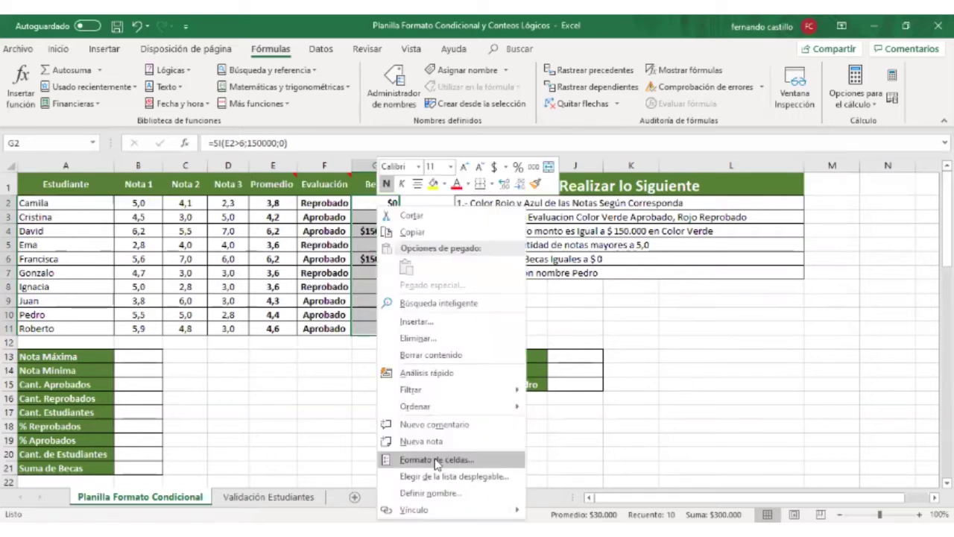
click(436, 459)
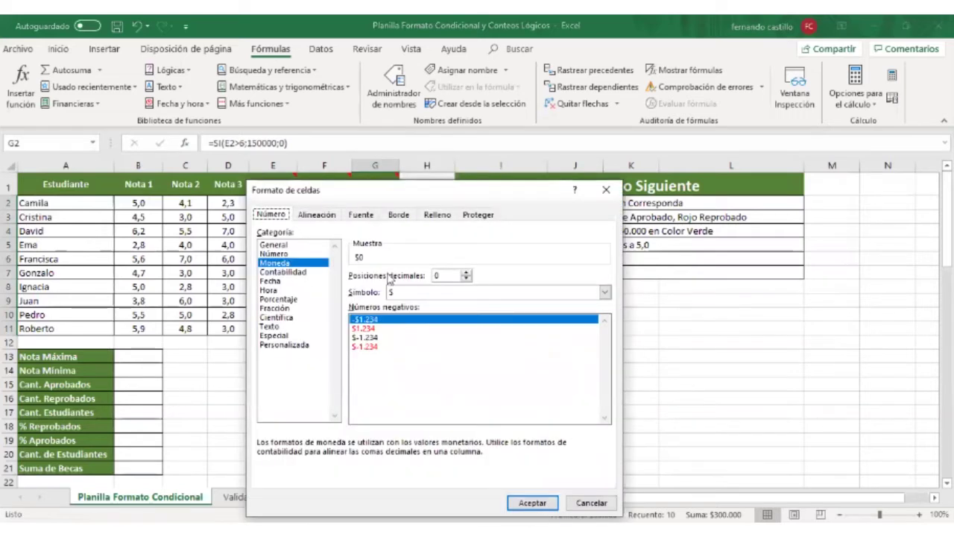
click(377, 347)
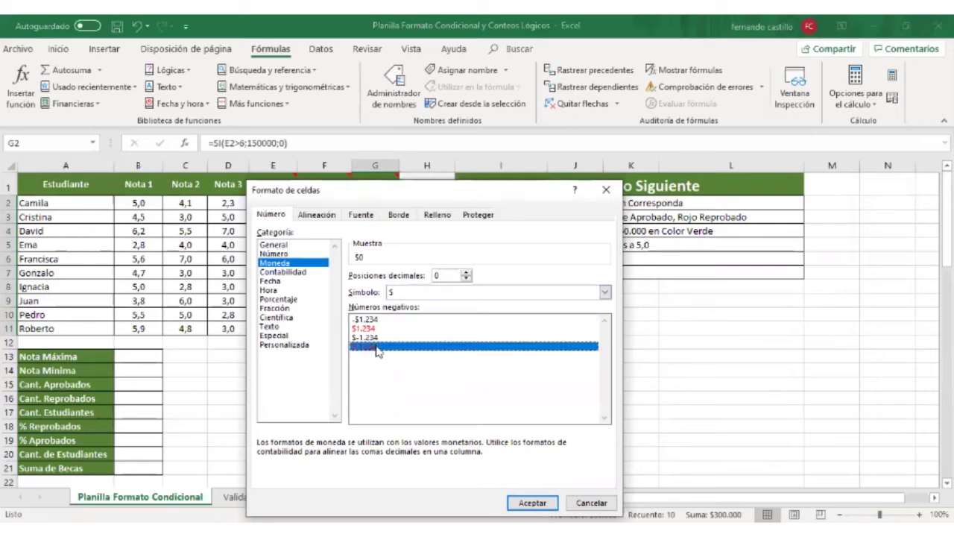
drag(468, 192, 464, 103)
click(526, 412)
click(372, 407)
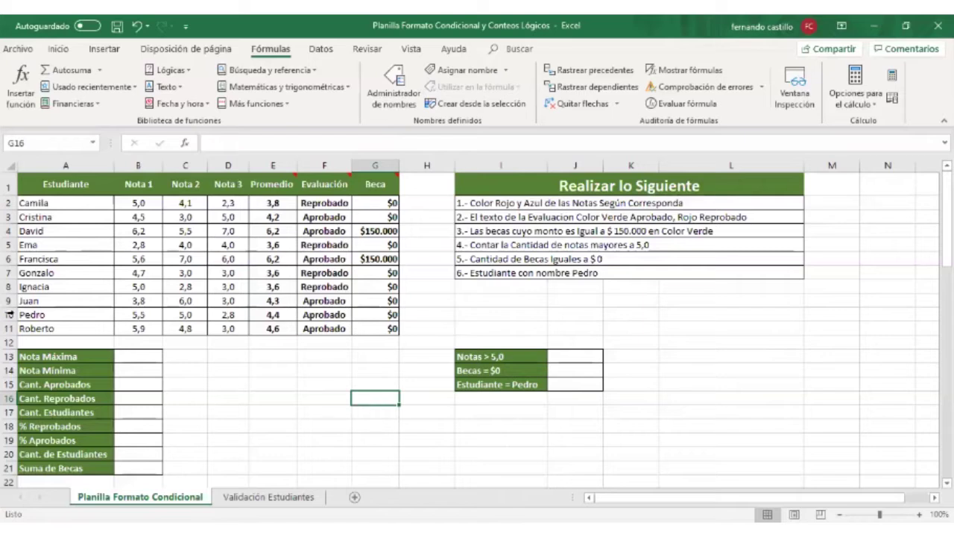
- Calculate the Nota Máxima in B13 as the maximum of all grades in B2:D11
click(140, 358)
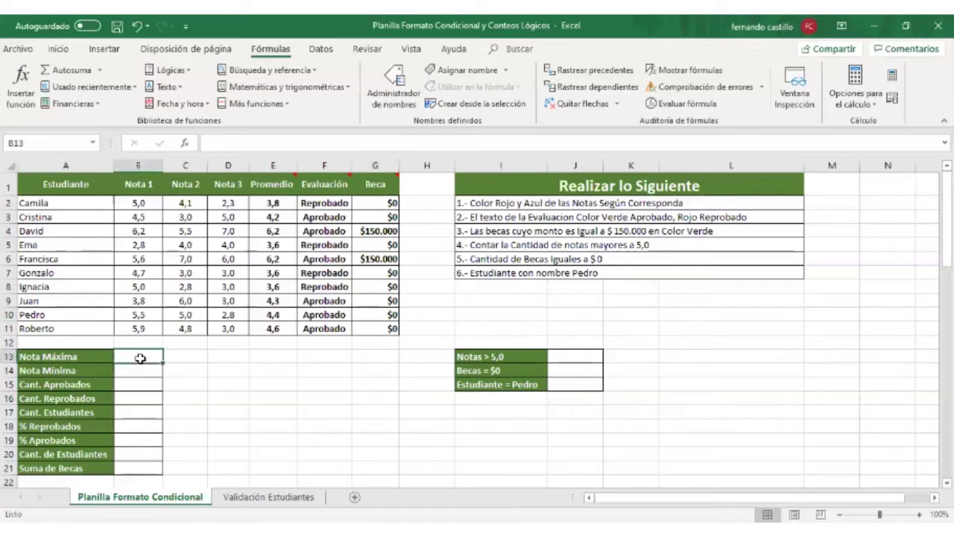
click(100, 70)
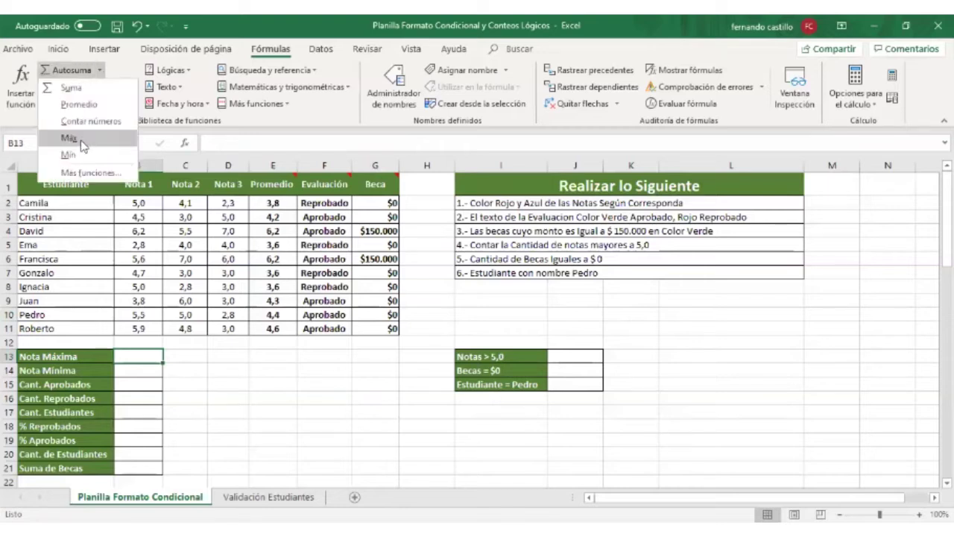
click(82, 146)
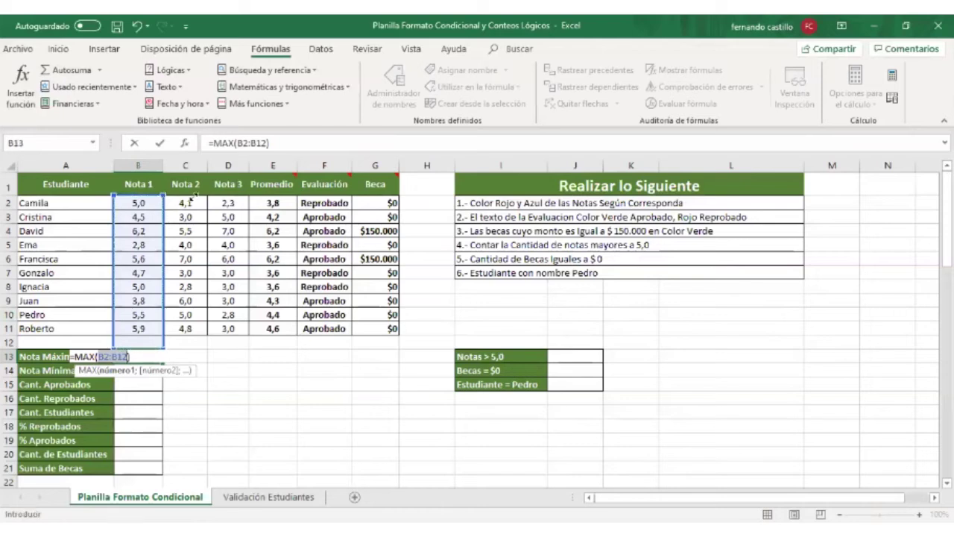
drag(193, 198, 249, 334)
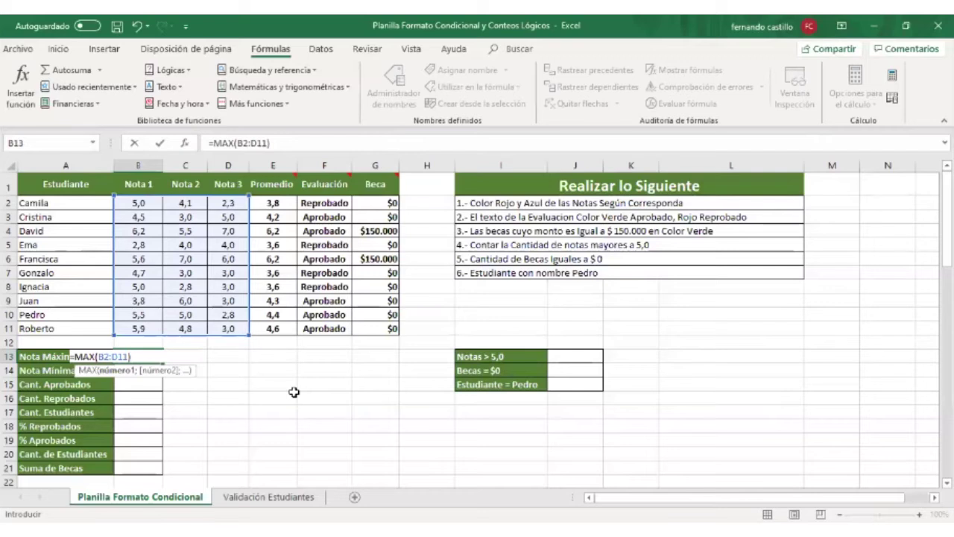
key(Return)
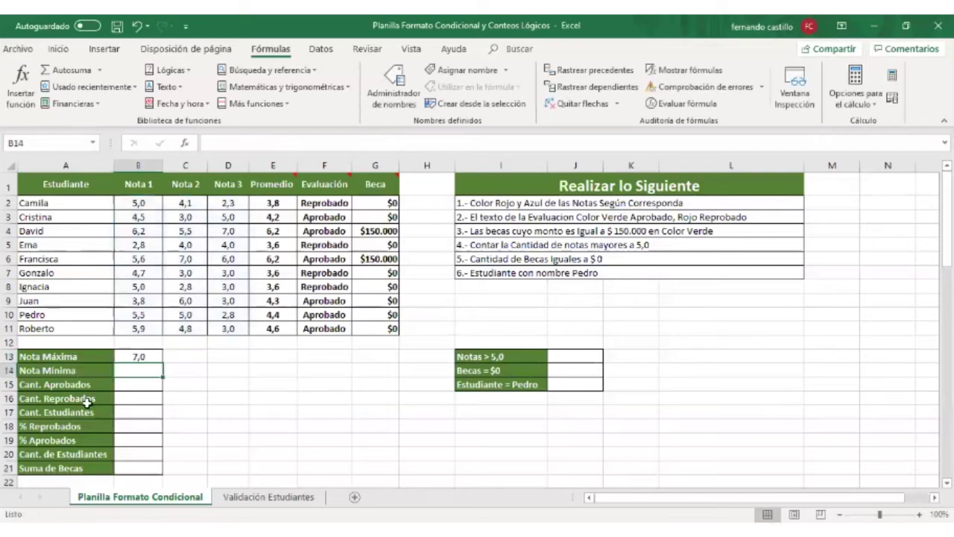
- Calculate the Nota Mínima in B14 as the minimum of all grades in B2:D11
click(100, 70)
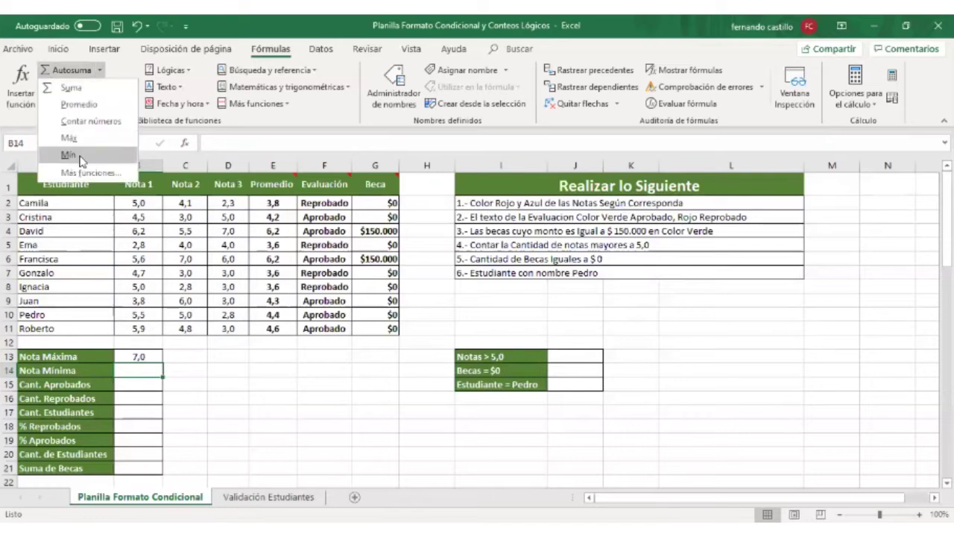
click(82, 160)
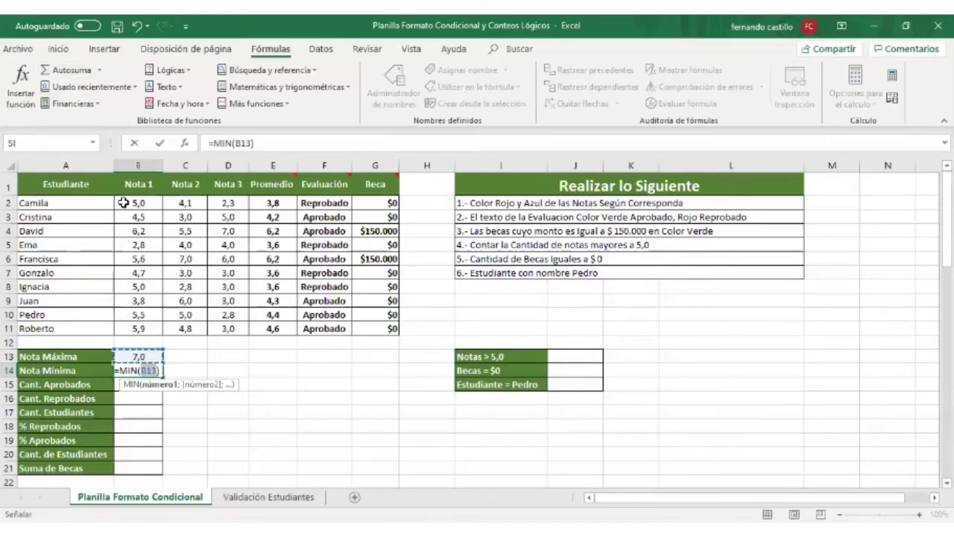
drag(119, 204, 125, 215)
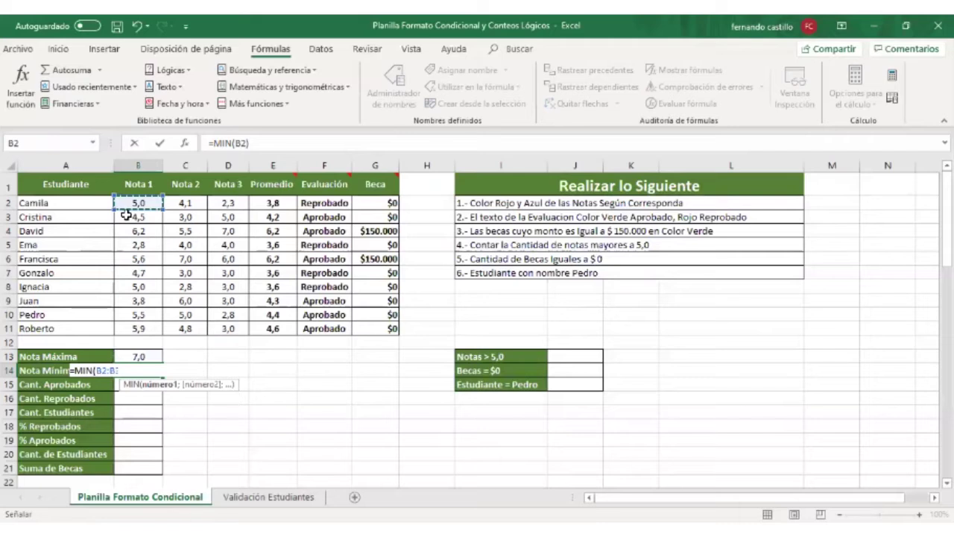
drag(125, 215, 228, 328)
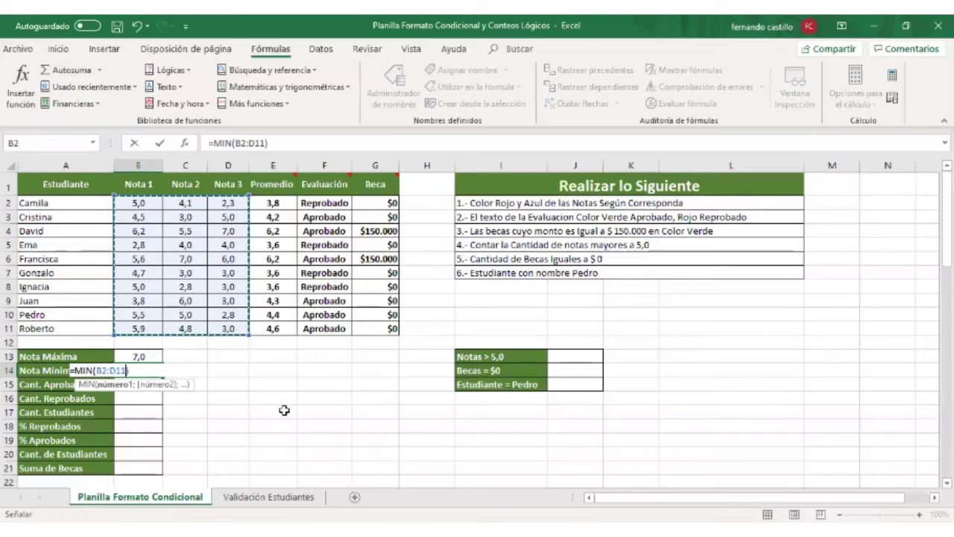
key(Return)
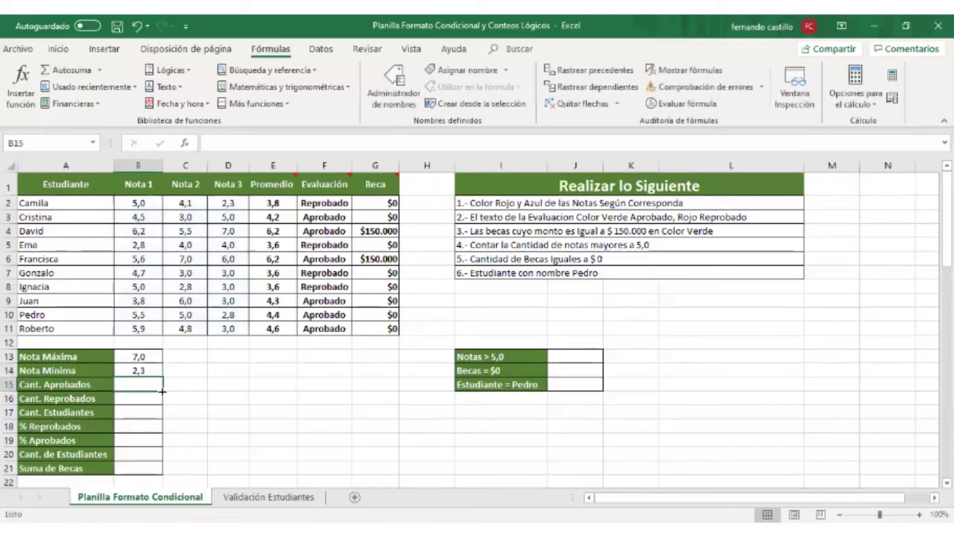
- Go through the Evaluación results in F2:F11 one by one to see which students passed or failed
drag(324, 196, 324, 343)
click(340, 401)
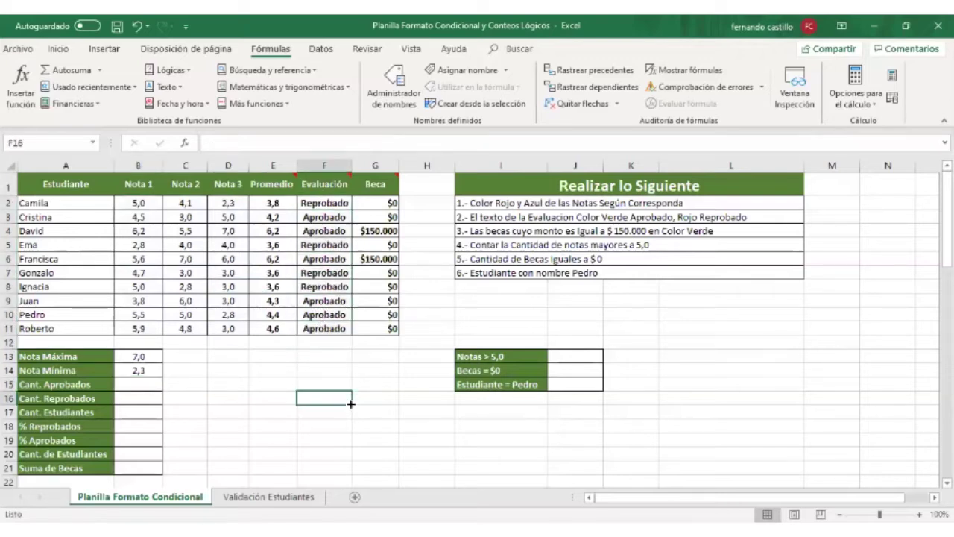
click(332, 202)
click(326, 217)
click(325, 231)
click(324, 244)
click(323, 258)
click(323, 272)
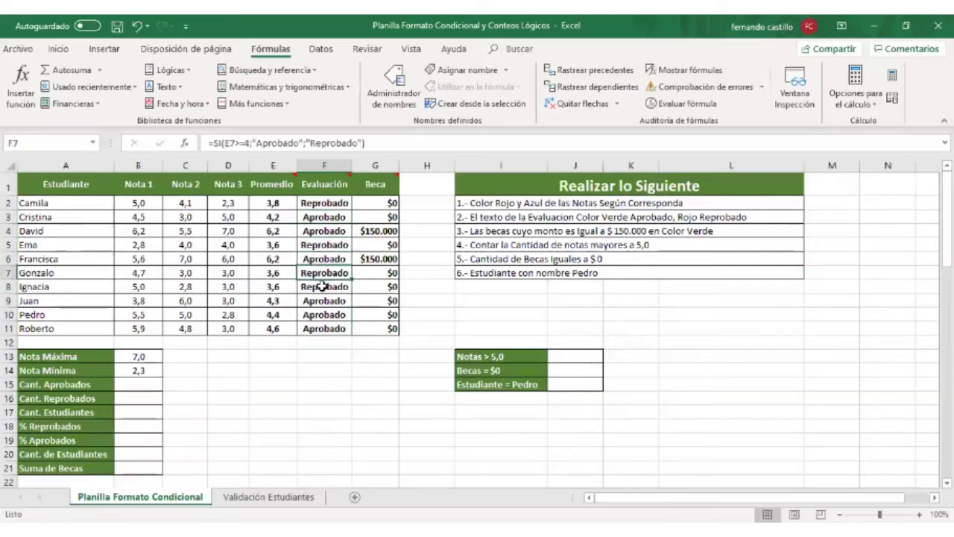
click(322, 287)
click(321, 300)
click(321, 315)
click(320, 329)
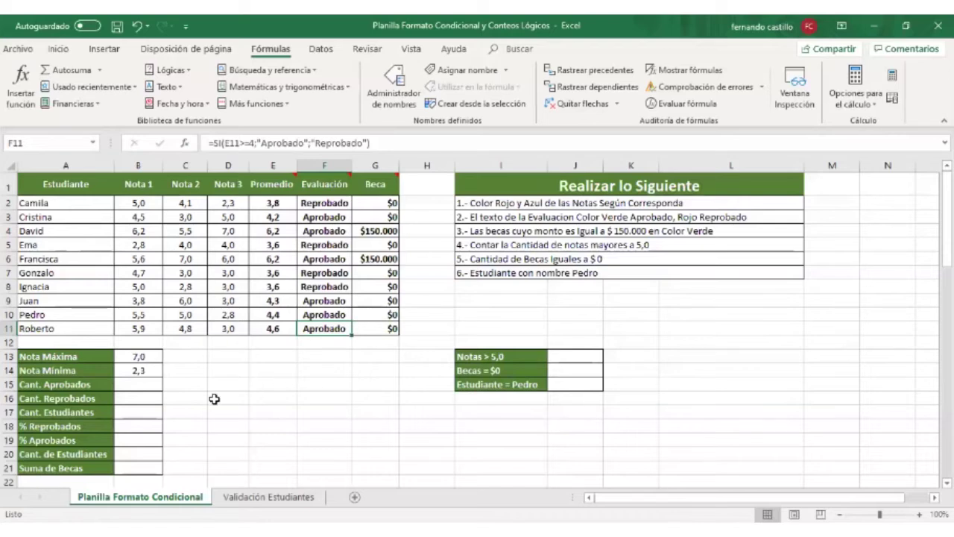
- Find the CONTAR.SI function by searching for "contar.si" and insert it in B15 for Cant. Aprobados
click(128, 385)
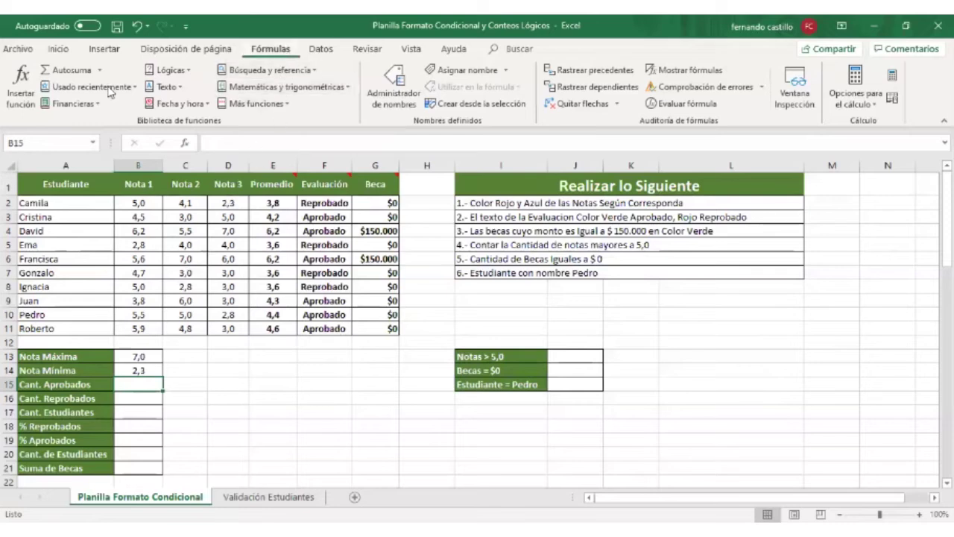
click(23, 97)
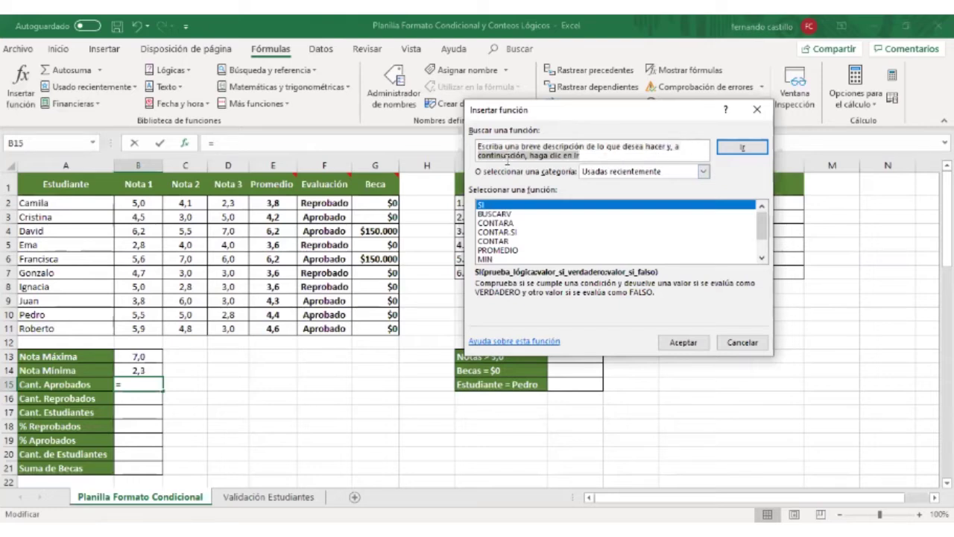
drag(478, 147, 607, 156)
key(BackSpace)
key(BackSpace)
key(BackSpace)
key(BackSpace)
key(BackSpace)
key(BackSpace)
key(BackSpace)
key(BackSpace)
key(BackSpace)
key(BackSpace)
key(BackSpace)
key(BackSpace)
key(BackSpace)
key(BackSpace)
key(BackSpace)
key(BackSpace)
key(BackSpace)
key(BackSpace)
key(BackSpace)
key(BackSpace)
key(BackSpace)
key(BackSpace)
key(BackSpace)
key(BackSpace)
key(BackSpace)
key(BackSpace)
key(BackSpace)
key(BackSpace)
key(BackSpace)
key(BackSpace)
key(BackSpace)
key(BackSpace)
key(BackSpace)
key(BackSpace)
key(BackSpace)
key(BackSpace)
key(BackSpace)
key(BackSpace)
key(BackSpace)
key(BackSpace)
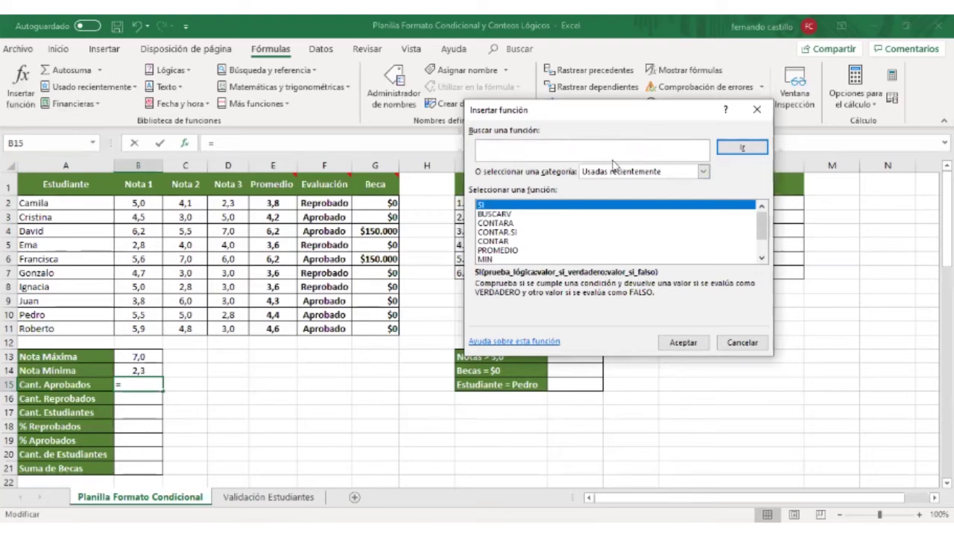
text(contar.si)
click(741, 148)
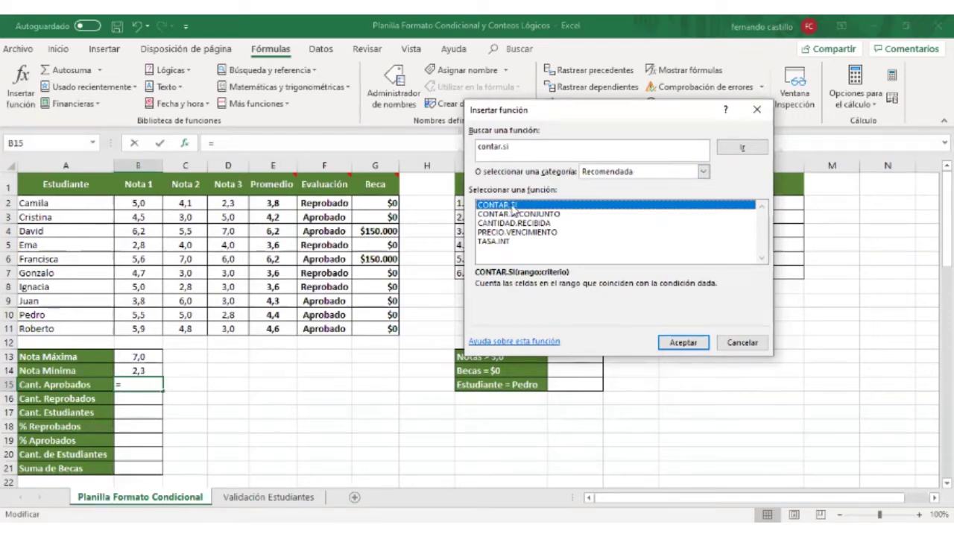
click(684, 344)
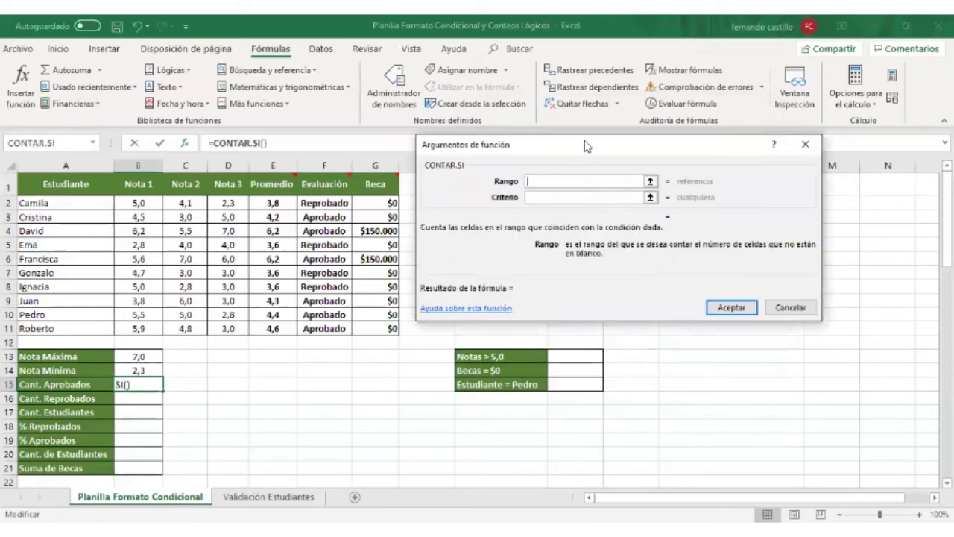
- Complete the B15 count with range F2:F11 and criterion "Aprobado"
drag(585, 145, 625, 191)
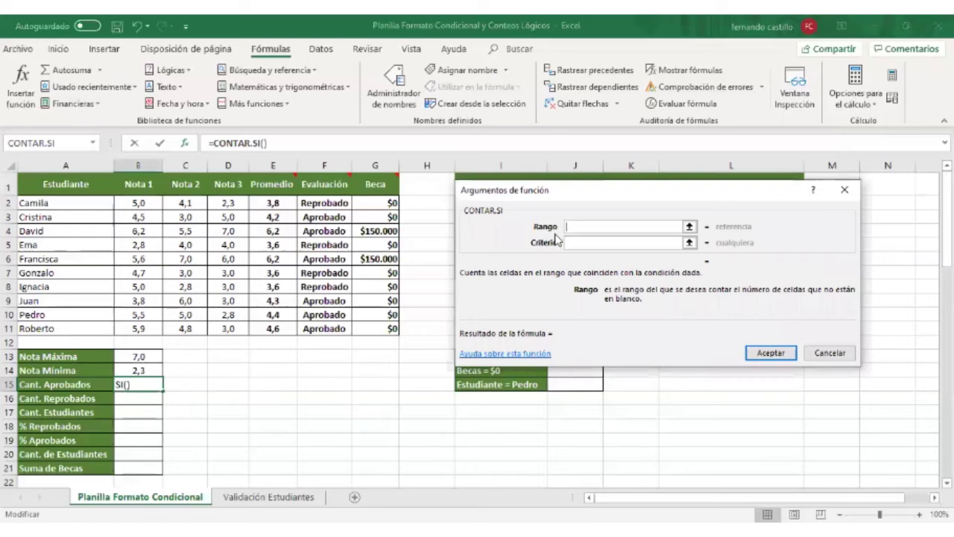
click(320, 203)
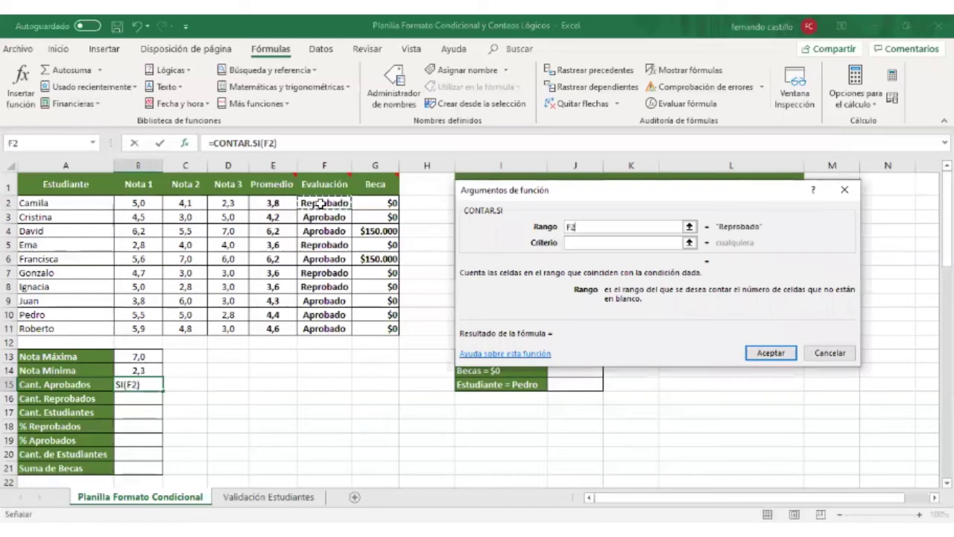
drag(320, 203, 324, 328)
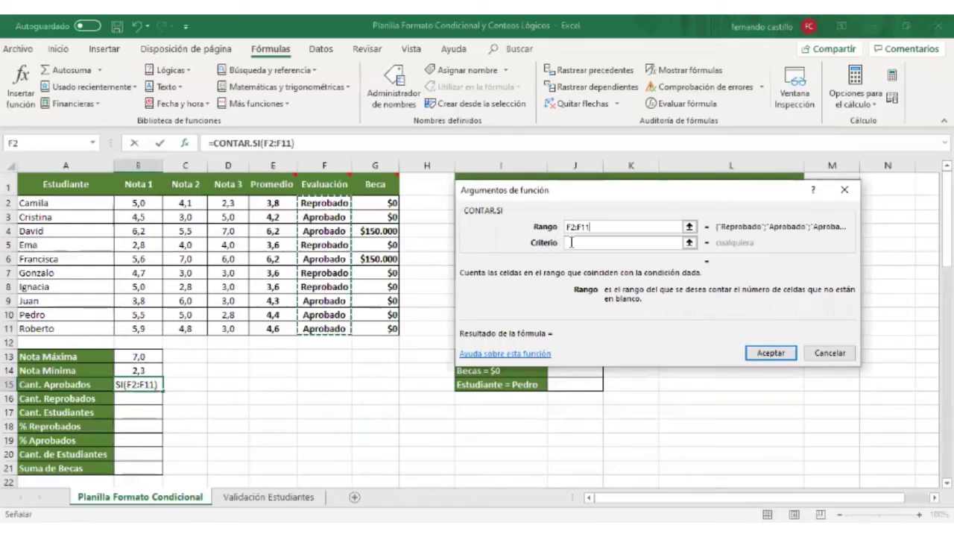
click(570, 242)
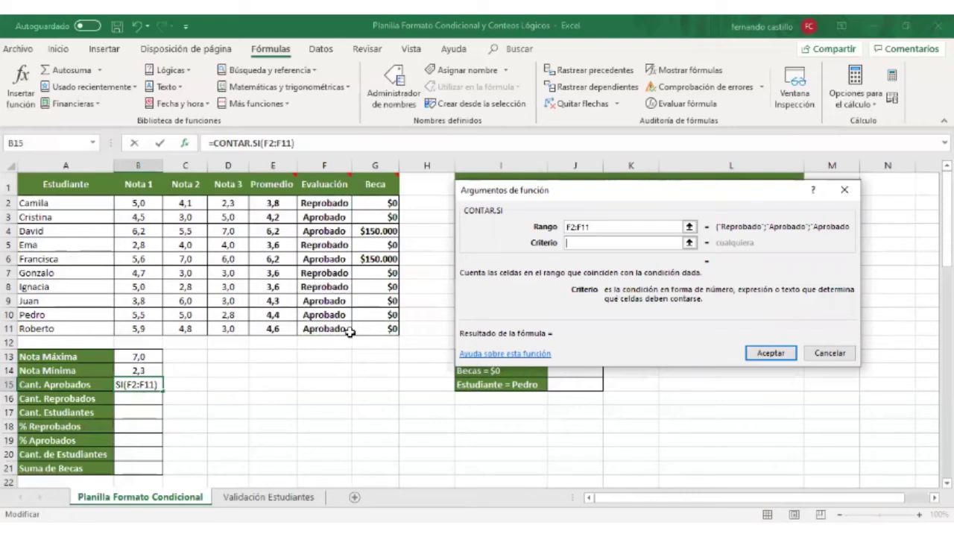
click(572, 242)
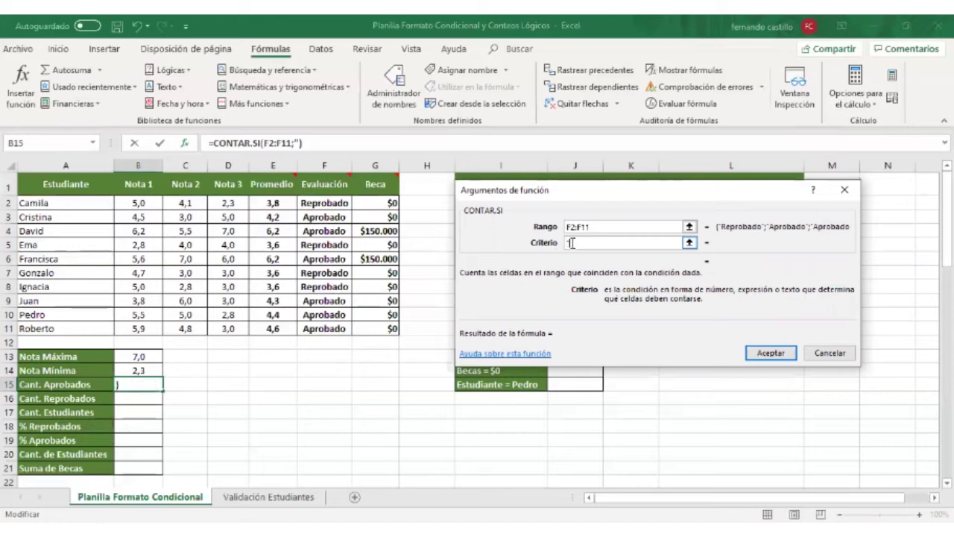
text("Aprobado)
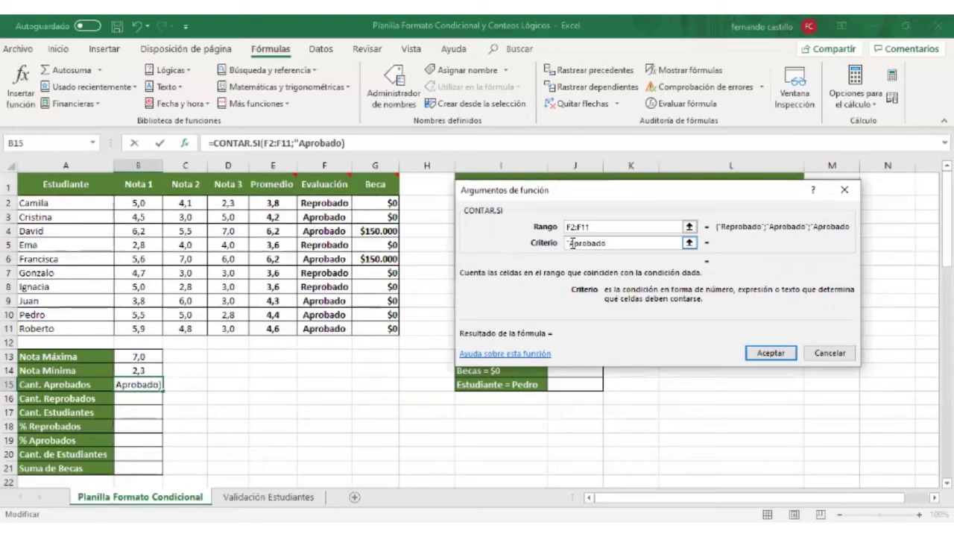
text(")
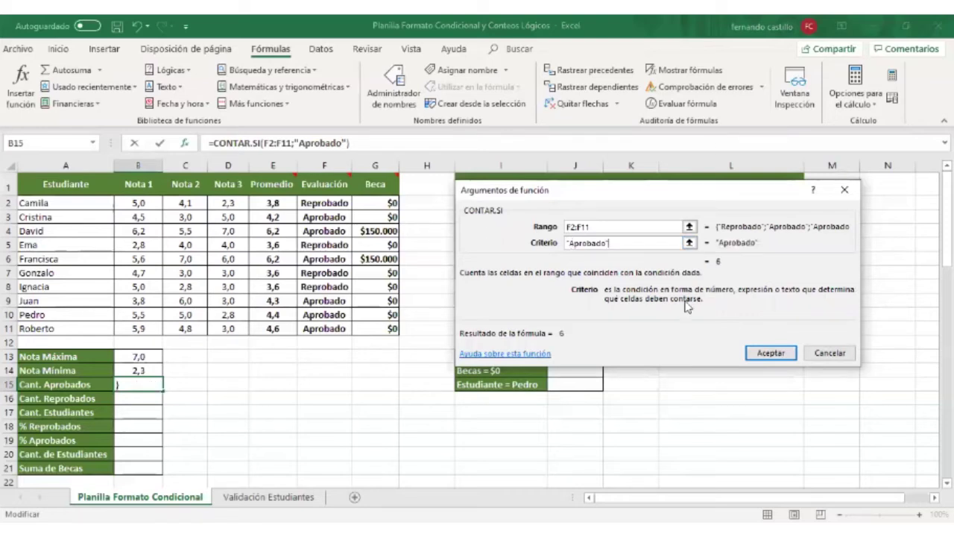
click(771, 354)
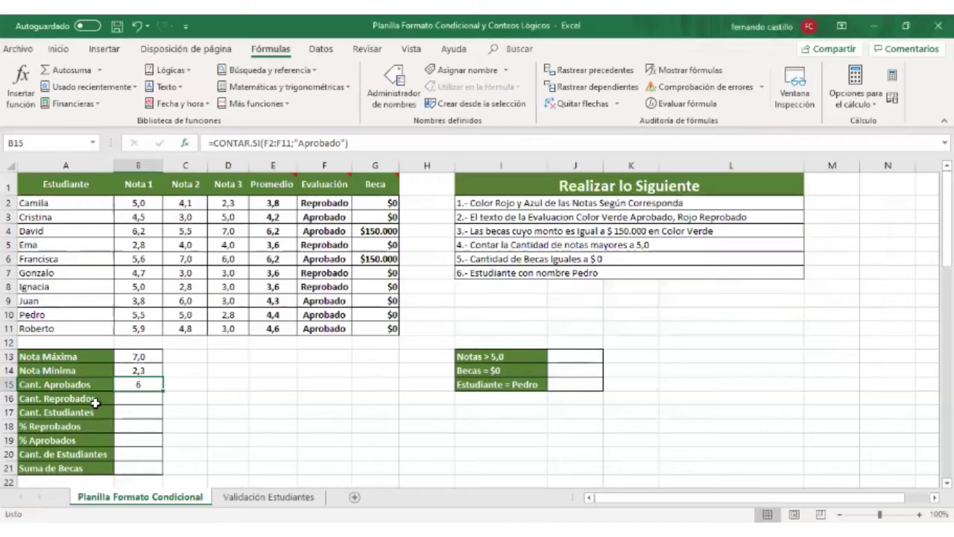
- Go through the Aprobado cells in the Evaluación column one by one to check the count in B15
click(325, 217)
click(326, 231)
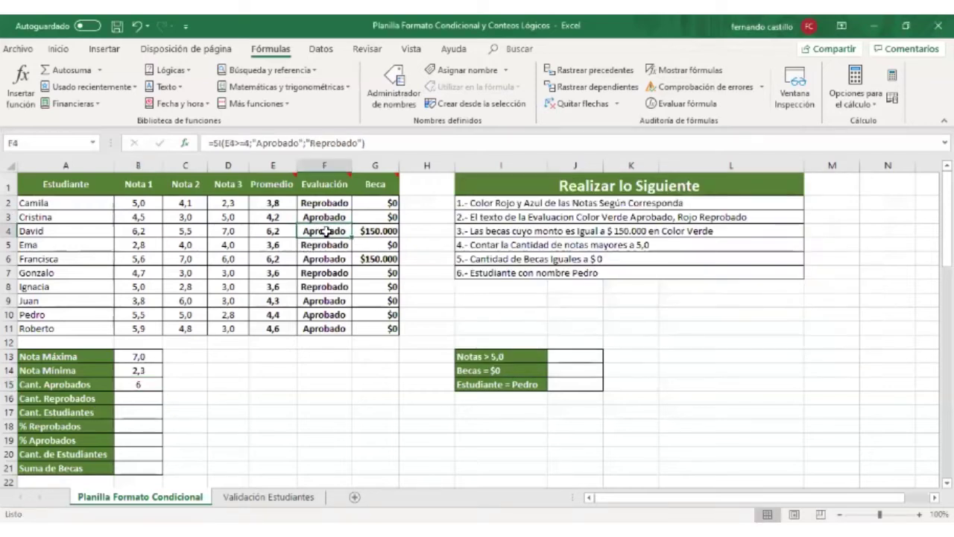
click(326, 257)
click(330, 300)
click(327, 314)
click(326, 328)
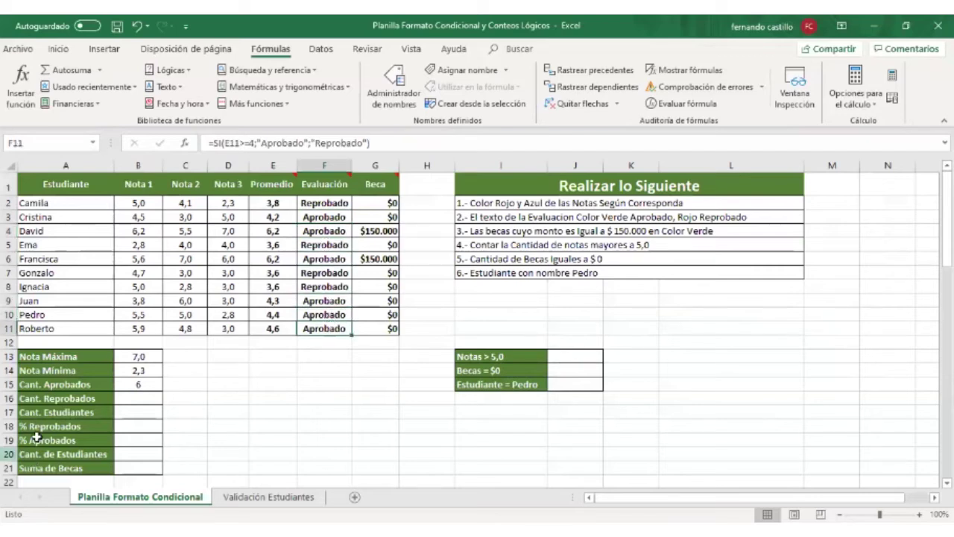
- Insert the CONTAR.SI function in B16 for Cant. Reprobados with F2:F11 as its range
click(138, 400)
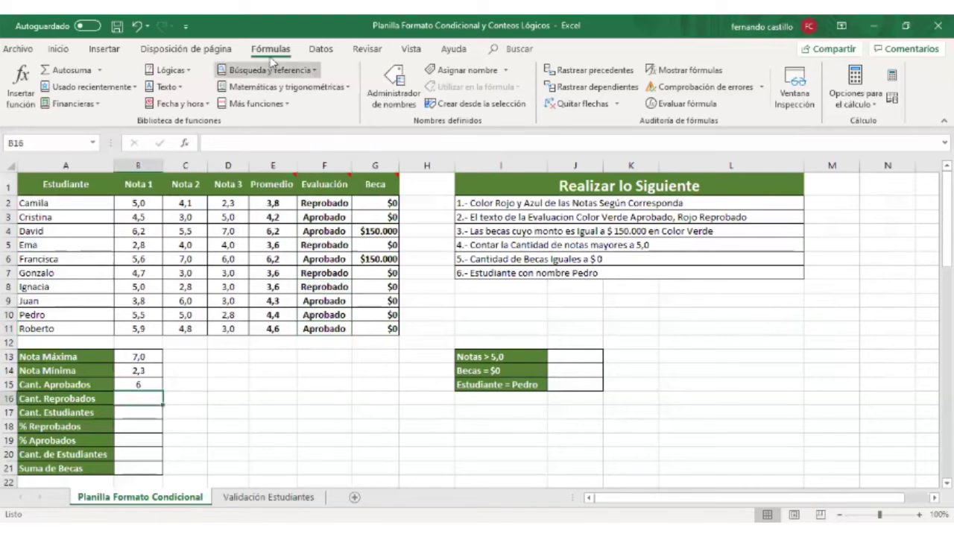
click(21, 83)
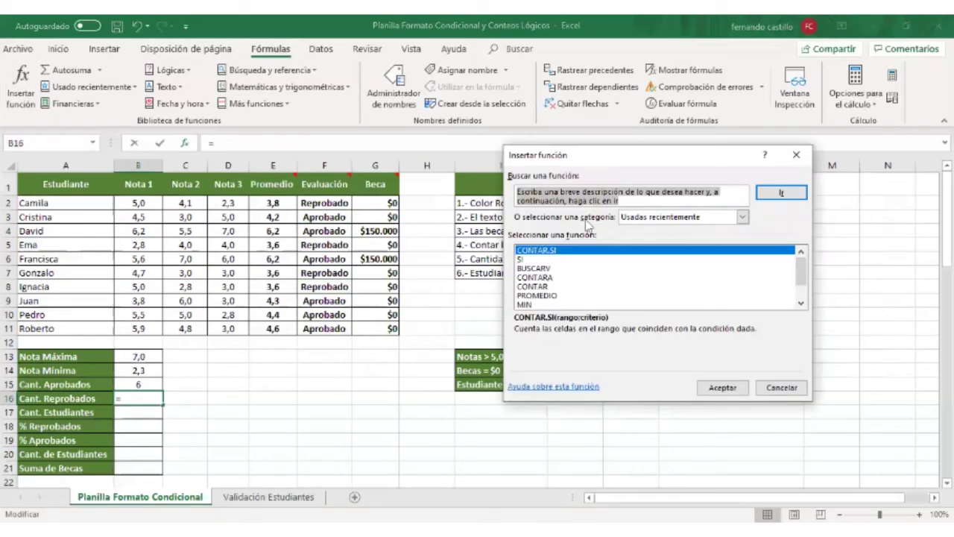
click(538, 252)
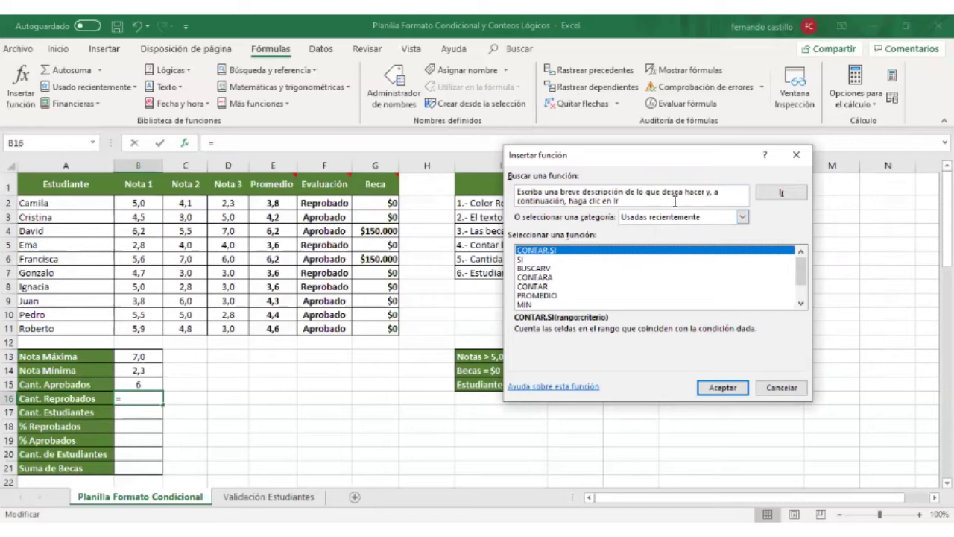
click(720, 389)
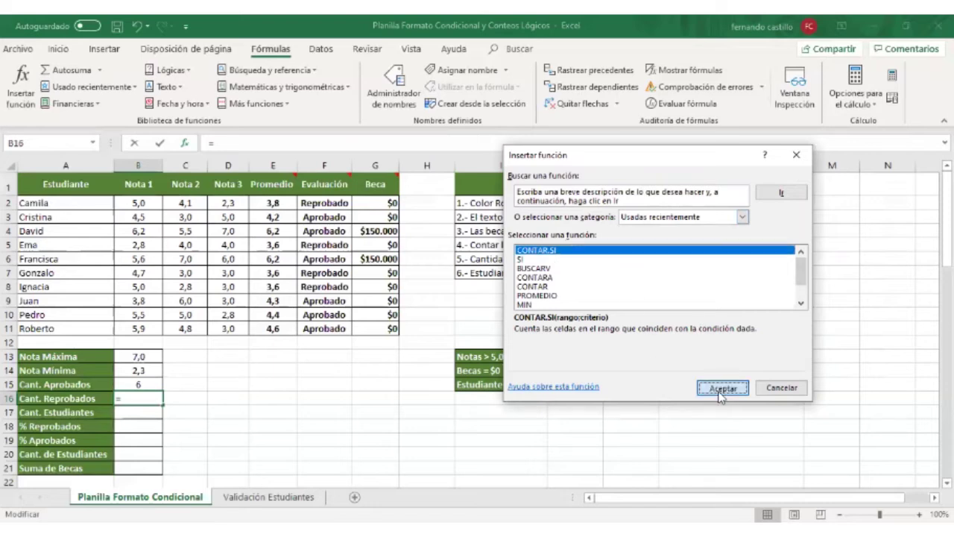
click(332, 203)
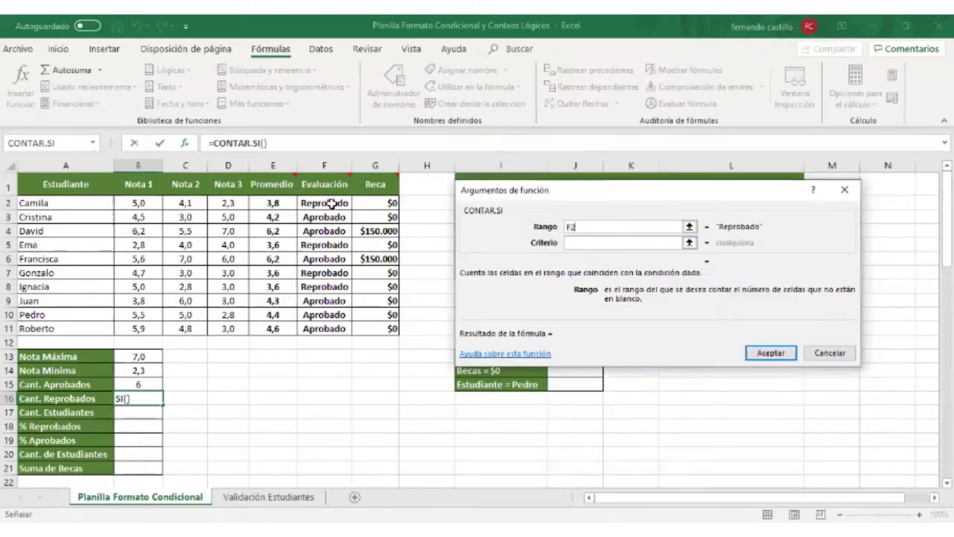
drag(332, 203, 328, 328)
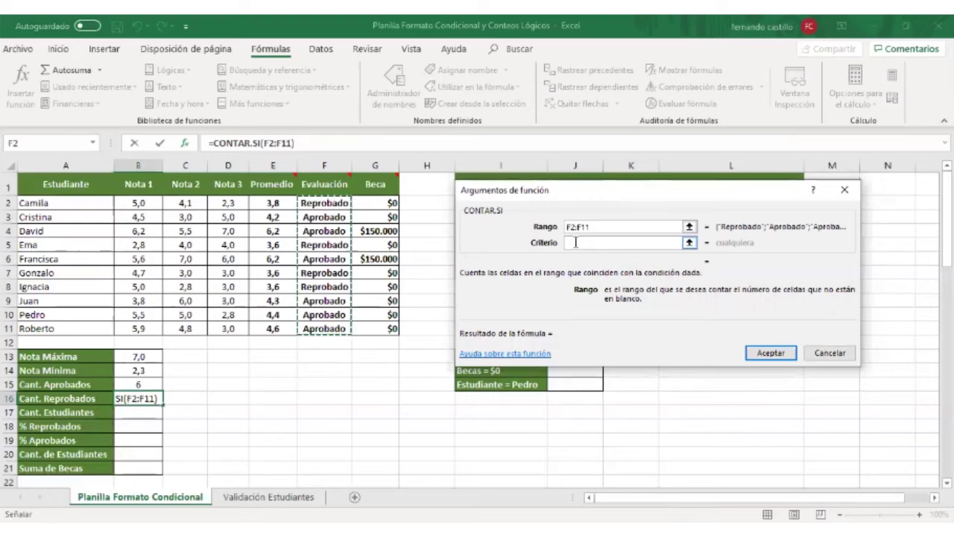
- Set the criterion of the Cant. Reprobados count to "reprobado" and accept the formula
click(574, 243)
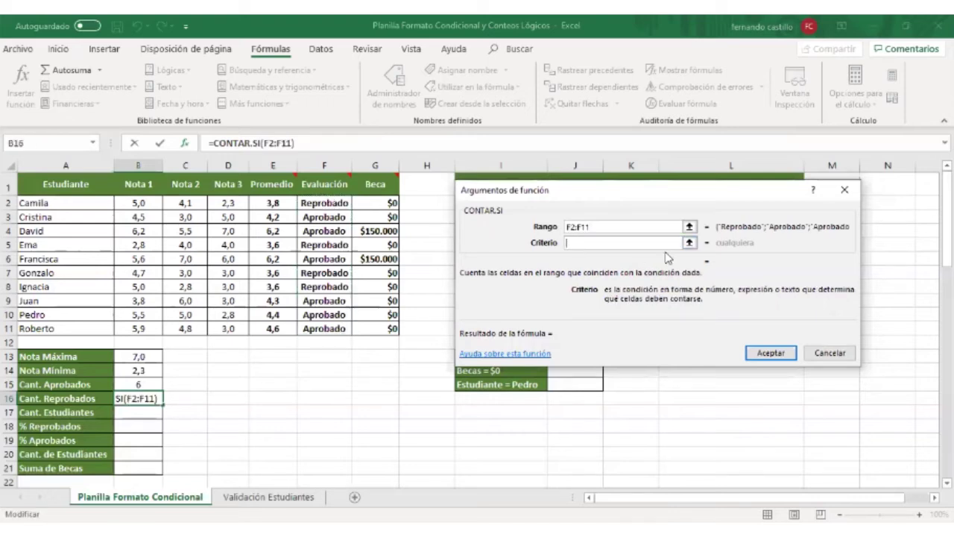
text("re)
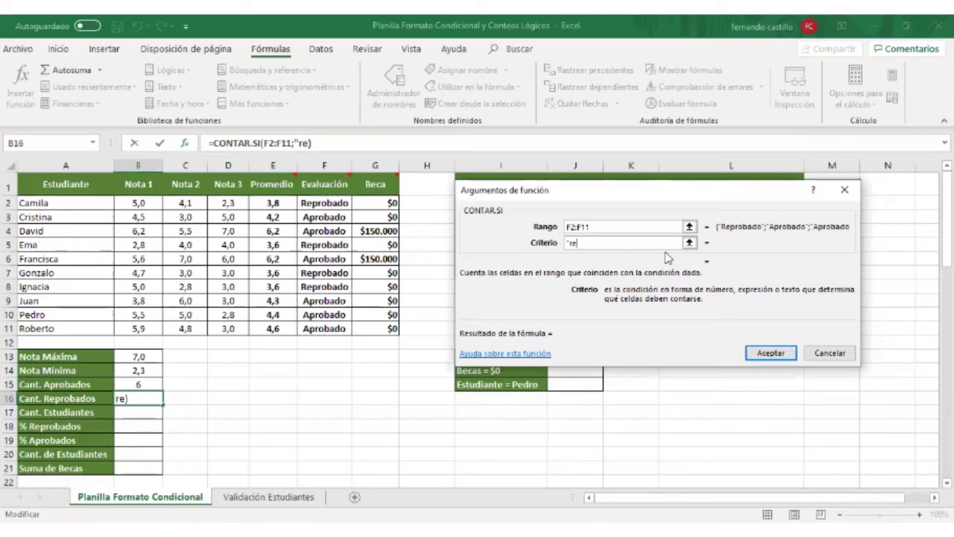
text(probado)
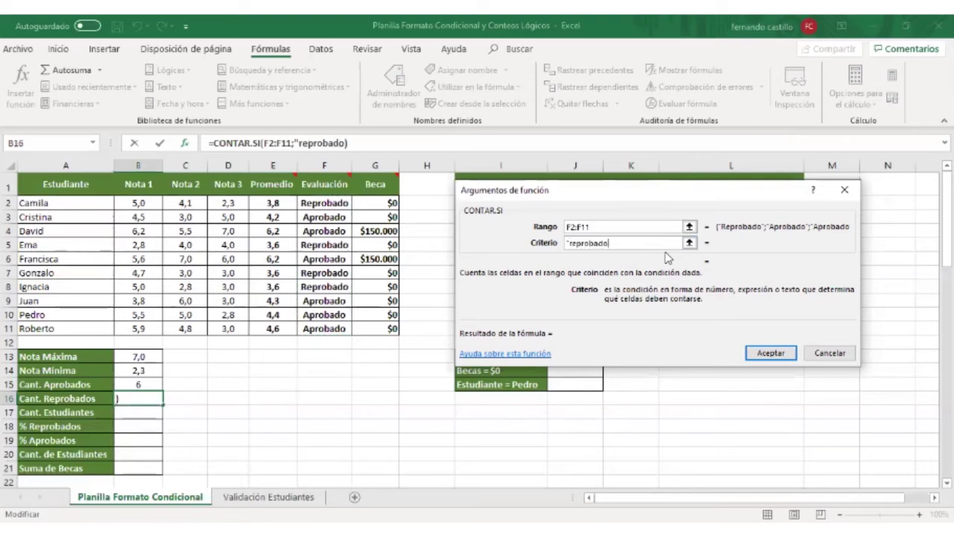
text(")
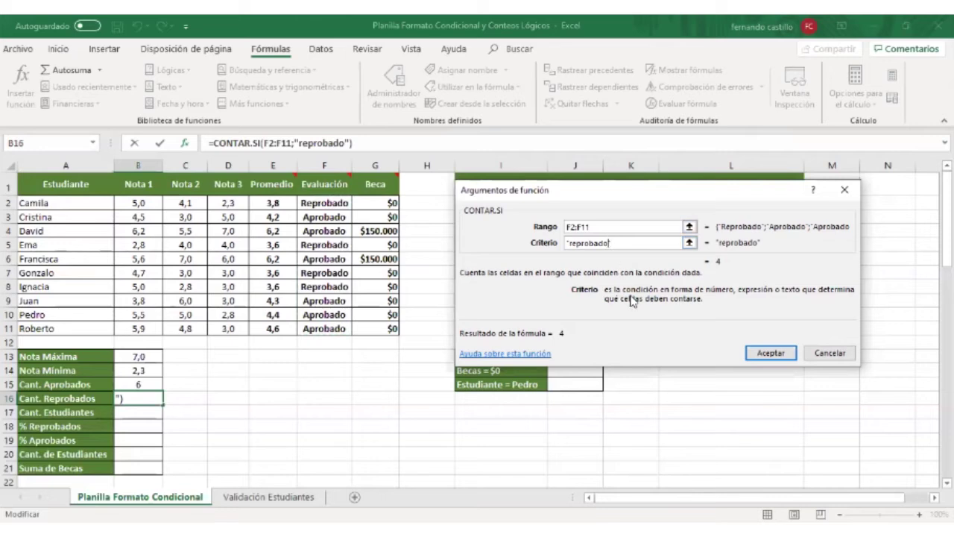
click(609, 242)
key(BackSpace)
click(775, 353)
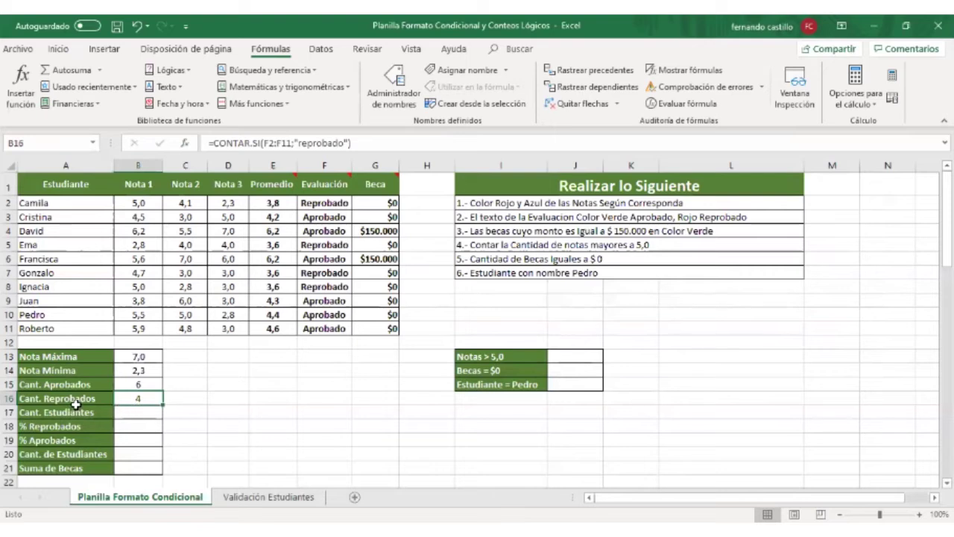
- Review the range and criterion of the CONTAR.SI formula in B16, leaving without changes
double_click(149, 400)
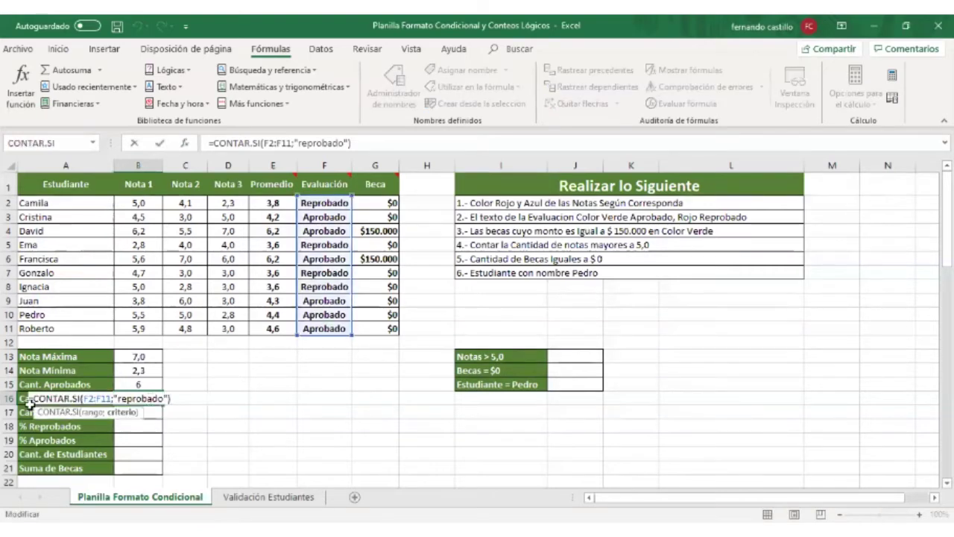
click(22, 84)
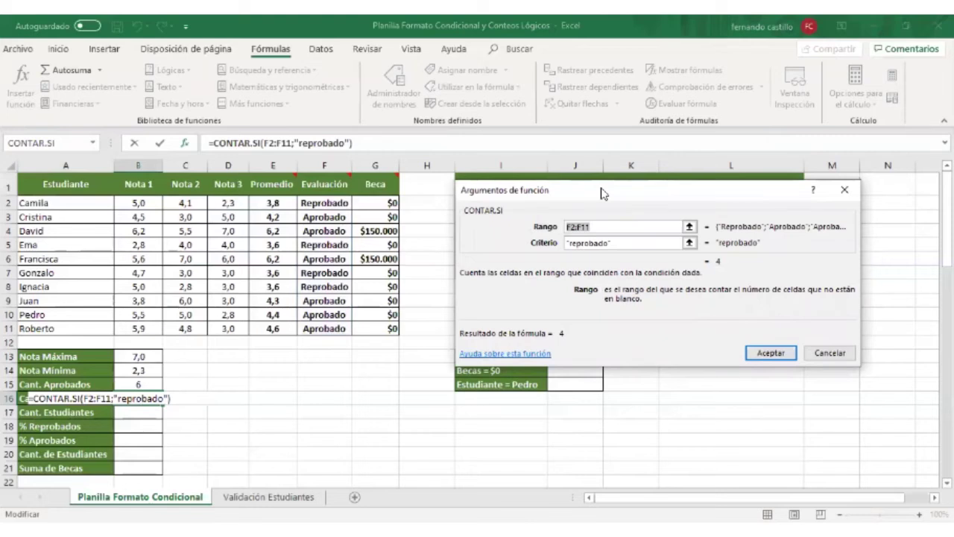
drag(602, 193, 156, 212)
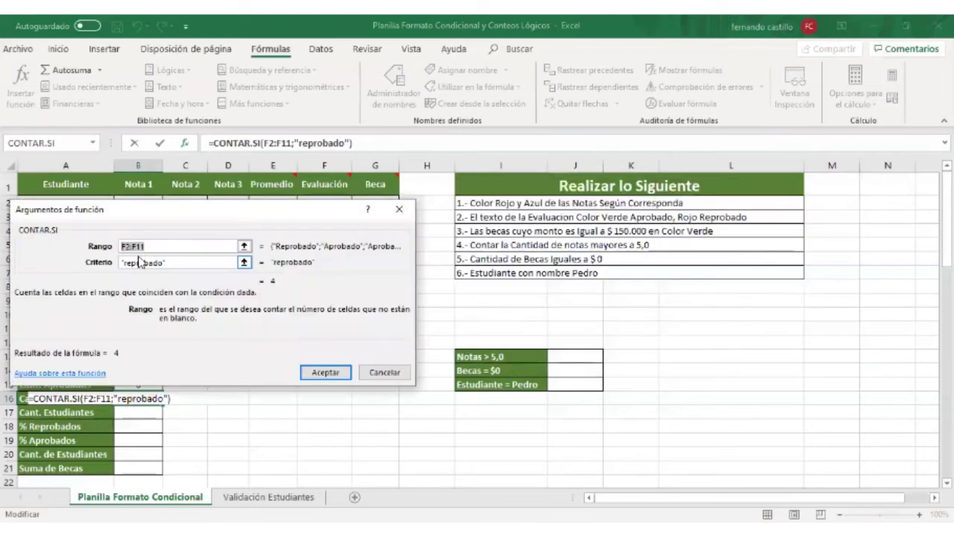
click(384, 371)
click(136, 387)
click(143, 397)
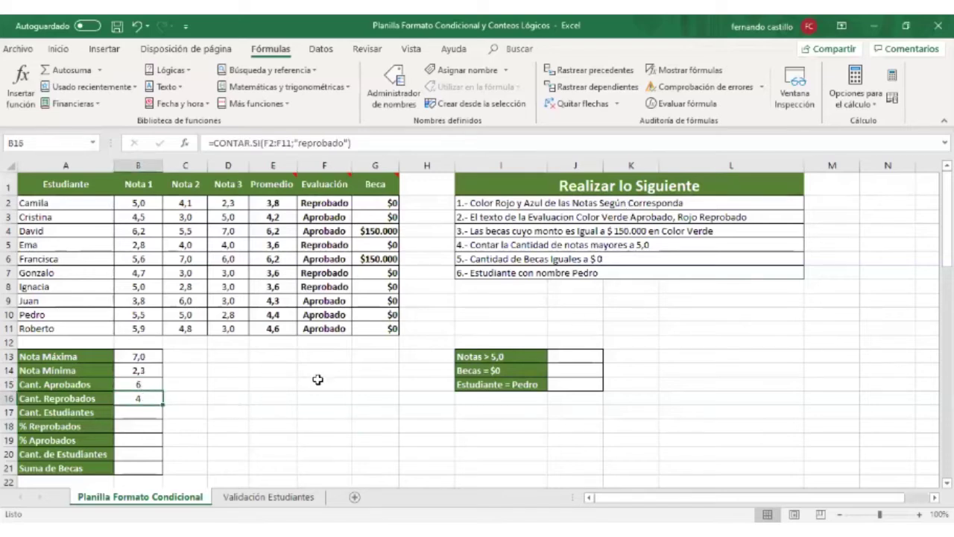
- Insert the CONTARA function in B17 for Cant. Estudiantes
click(134, 413)
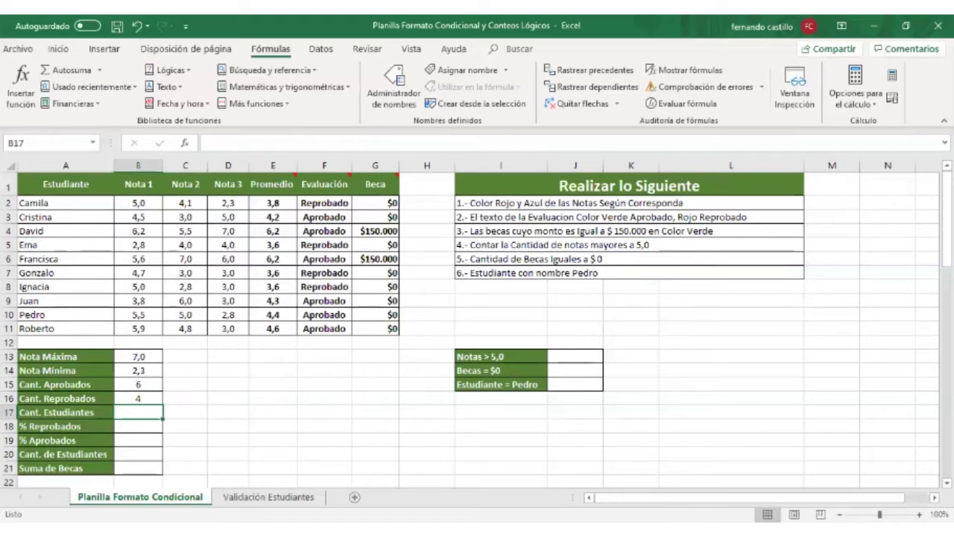
click(280, 422)
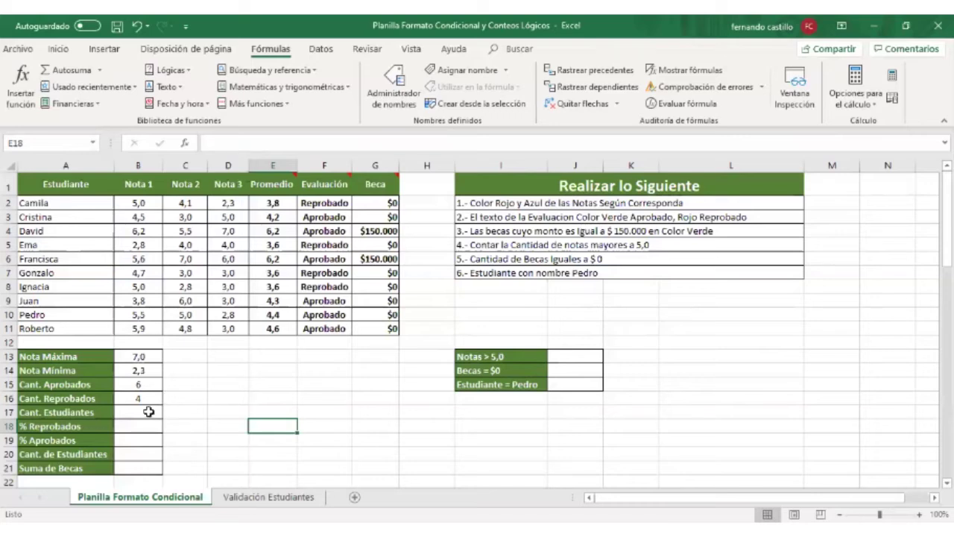
click(144, 412)
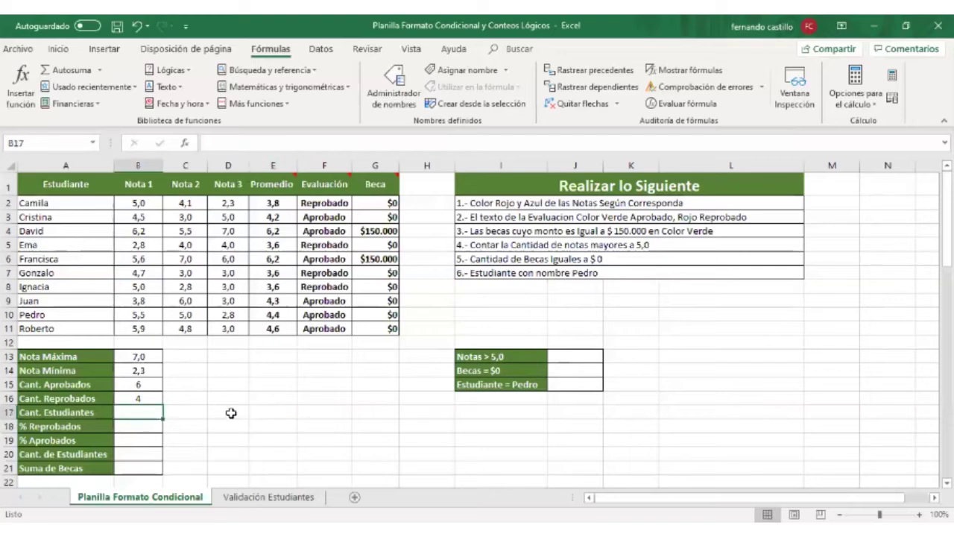
click(28, 104)
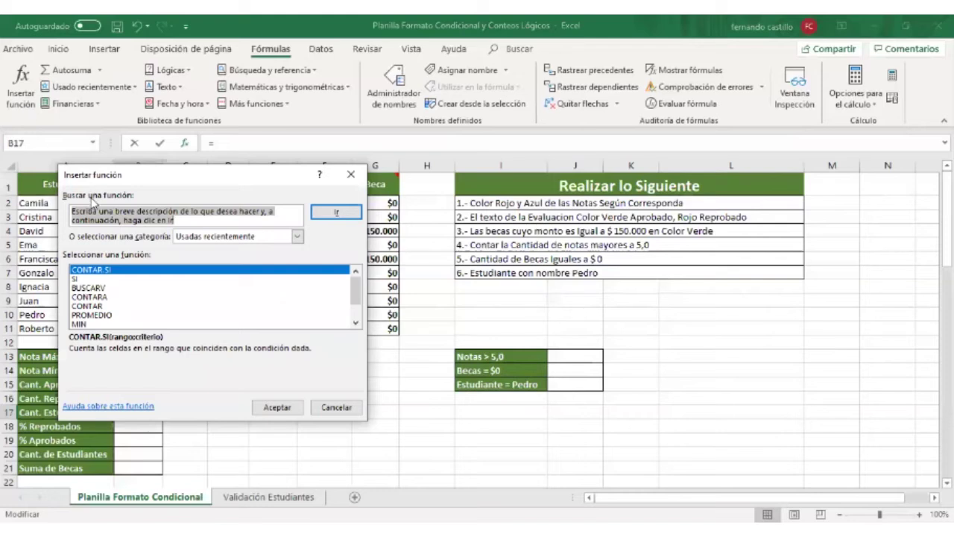
click(91, 297)
click(278, 407)
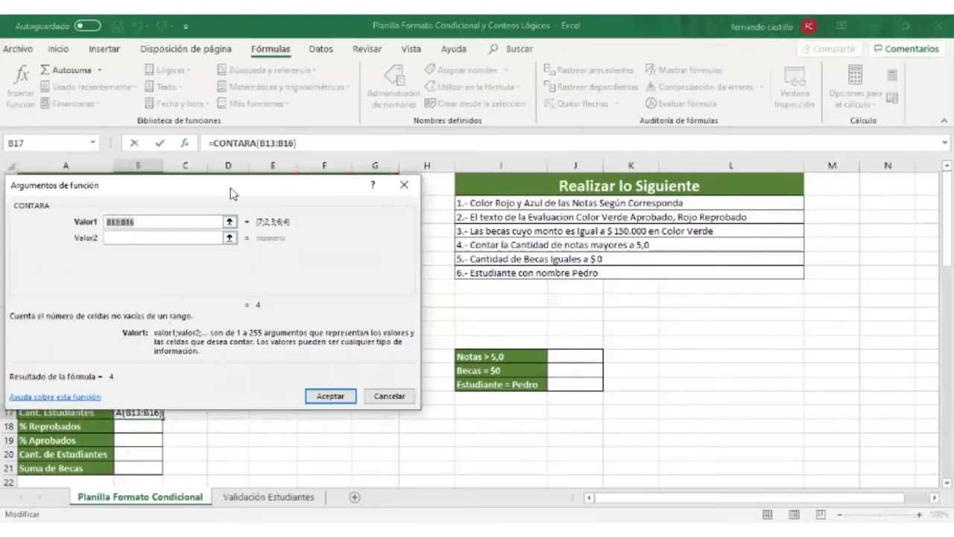
- Set Valor1 of the CONTARA function to the student names A2:A11 and accept the formula
drag(230, 193, 442, 188)
click(56, 202)
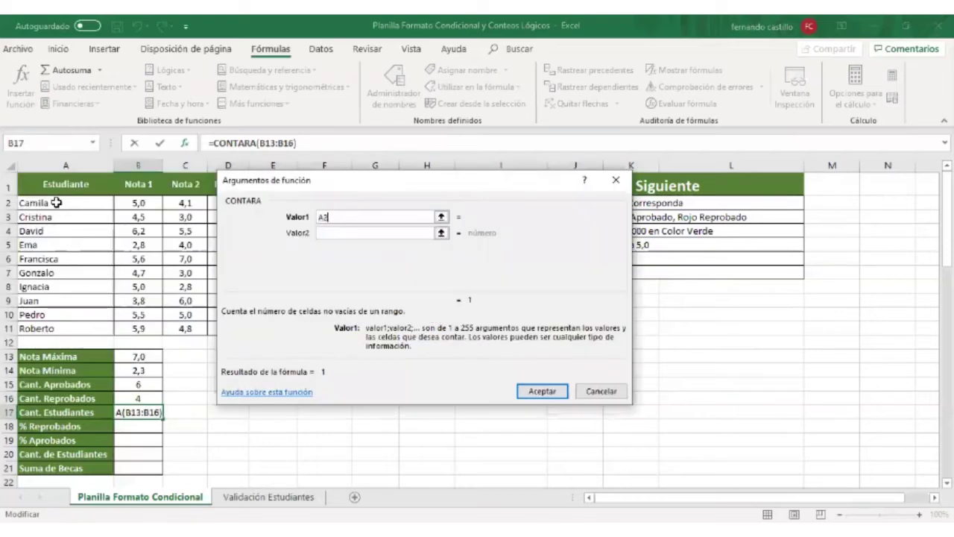
drag(56, 202, 52, 328)
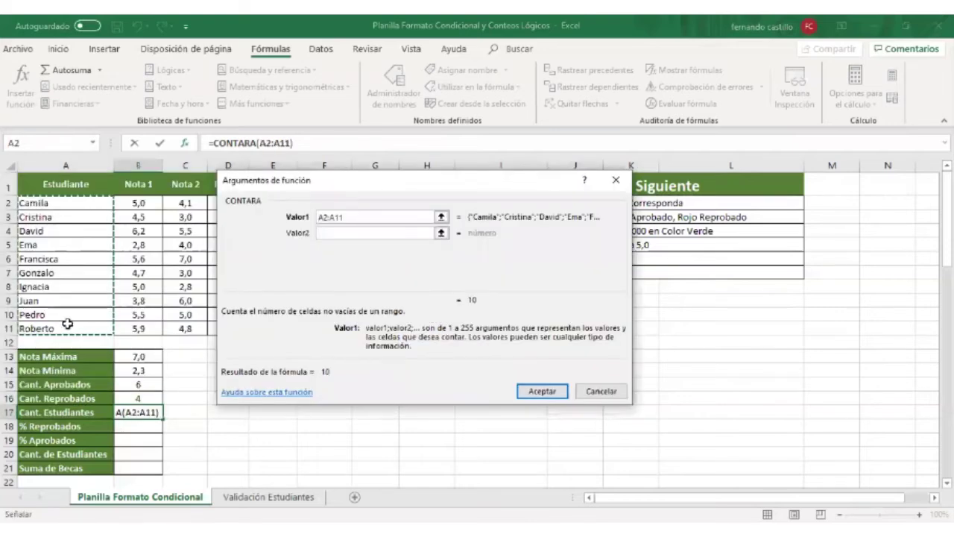
click(534, 394)
click(253, 411)
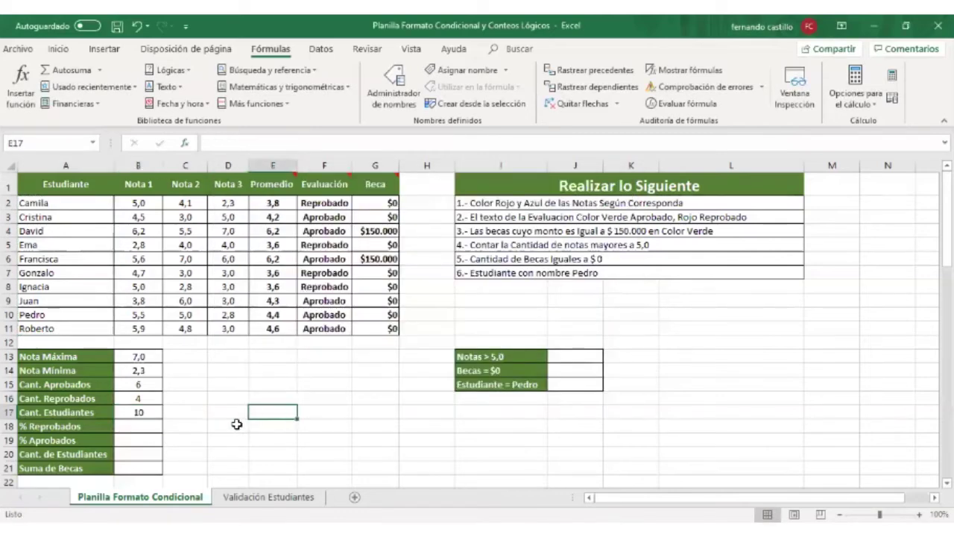
- Examine the two percentage labels, the counts in B15:B16, the Evaluación results and the student names in A2:A11
scroll(239, 424, down, 1)
scroll(237, 423, up, 1)
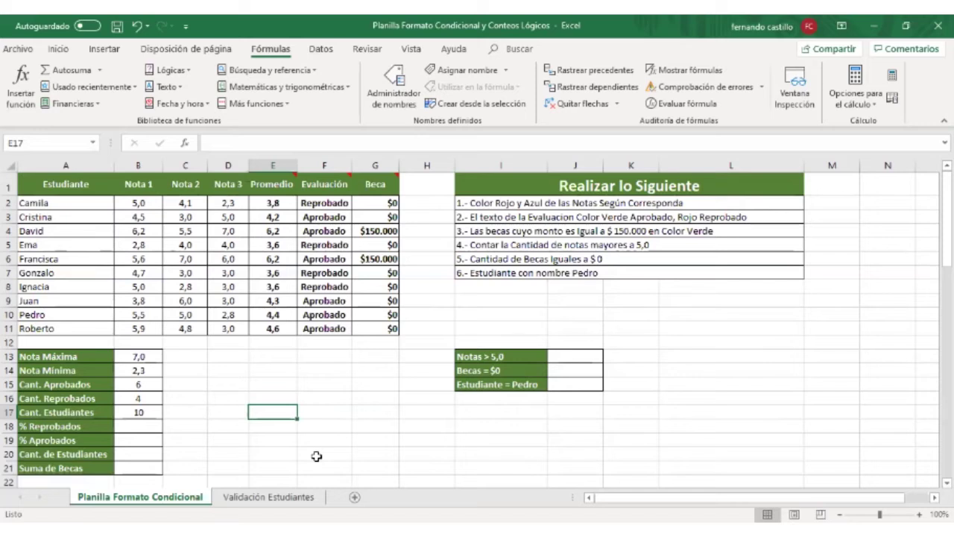
click(118, 426)
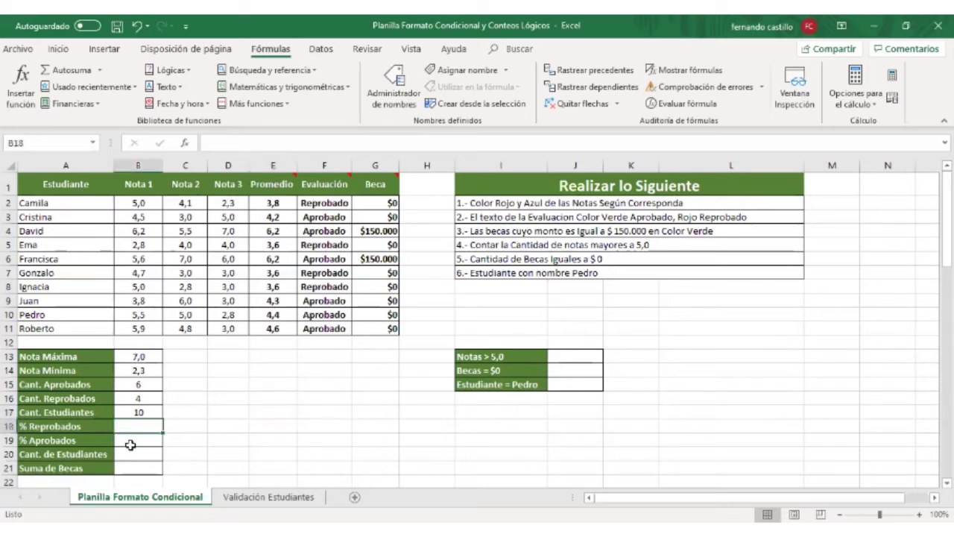
click(59, 426)
mouse_move(58, 426)
mouse_down()
mouse_move(66, 447)
mouse_move(58, 439)
mouse_up()
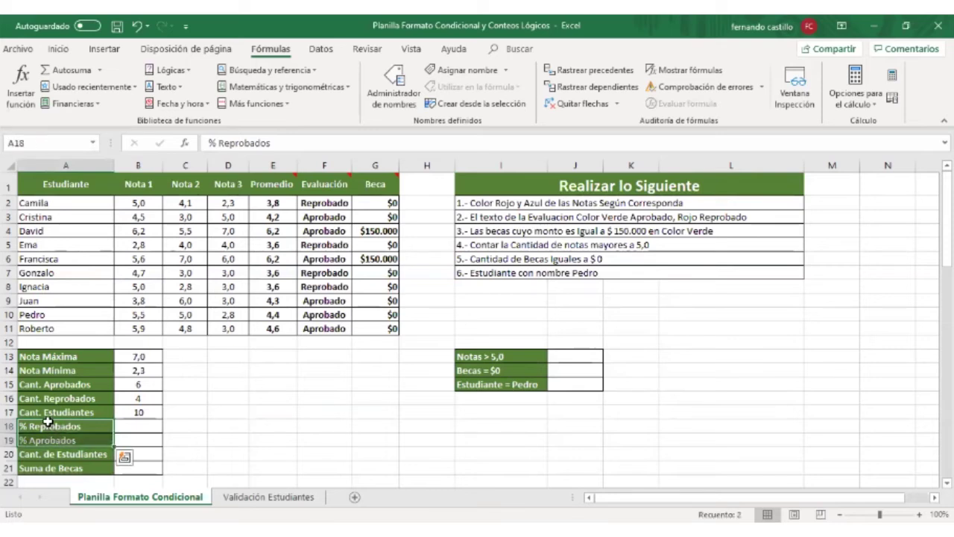
drag(136, 383, 139, 401)
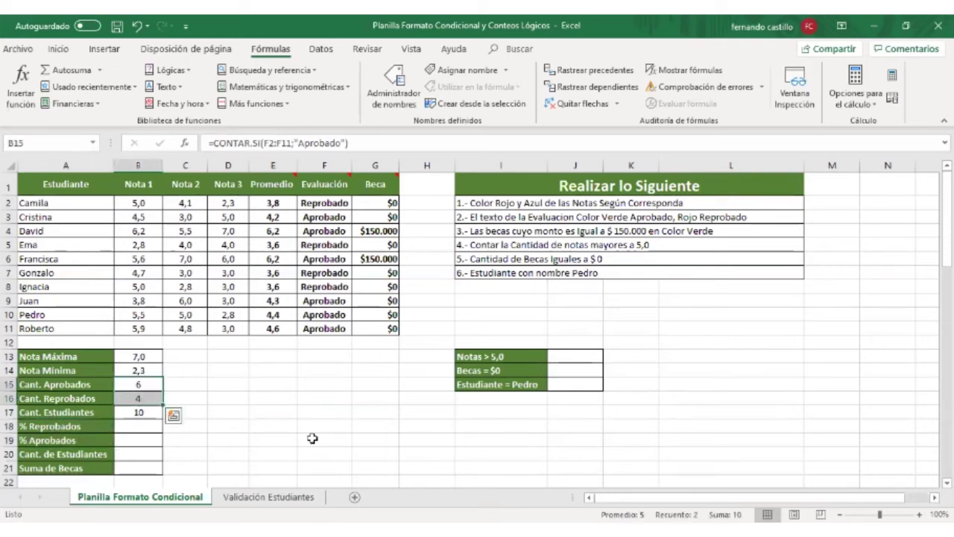
drag(339, 204, 333, 331)
drag(302, 384, 283, 384)
drag(66, 205, 46, 329)
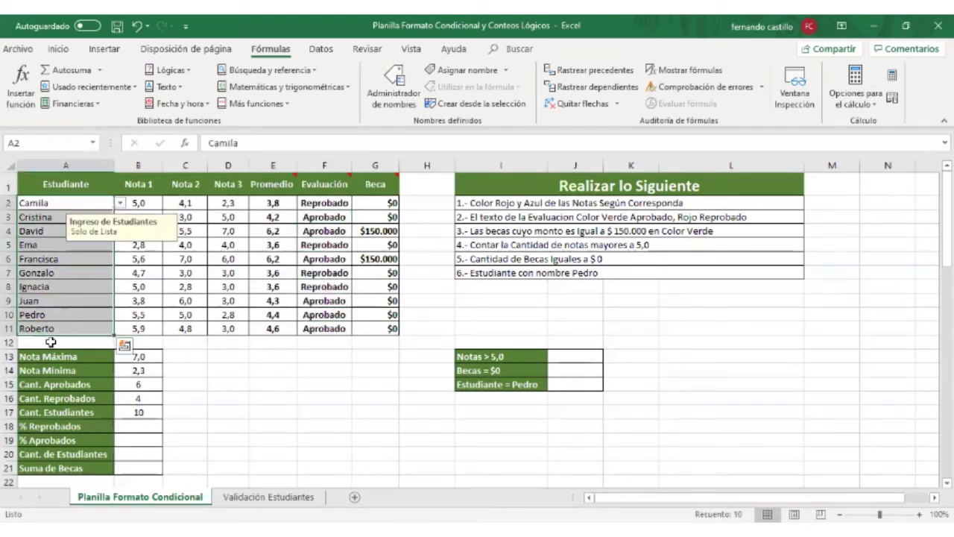
- Check the range of the CONTARA formula in B17 and compare the student names with the Evaluación cells F2:F11
double_click(123, 411)
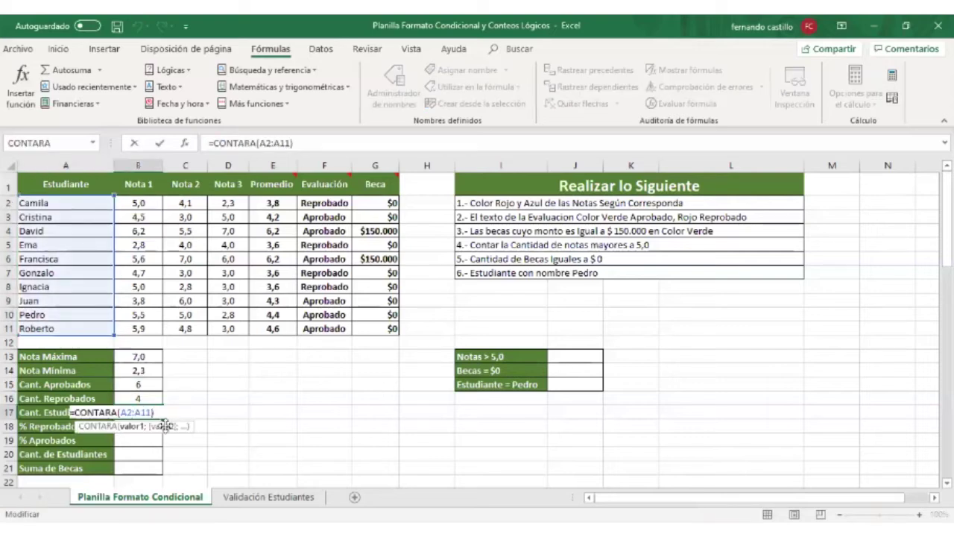
key(ctrl+Return)
drag(321, 203, 323, 321)
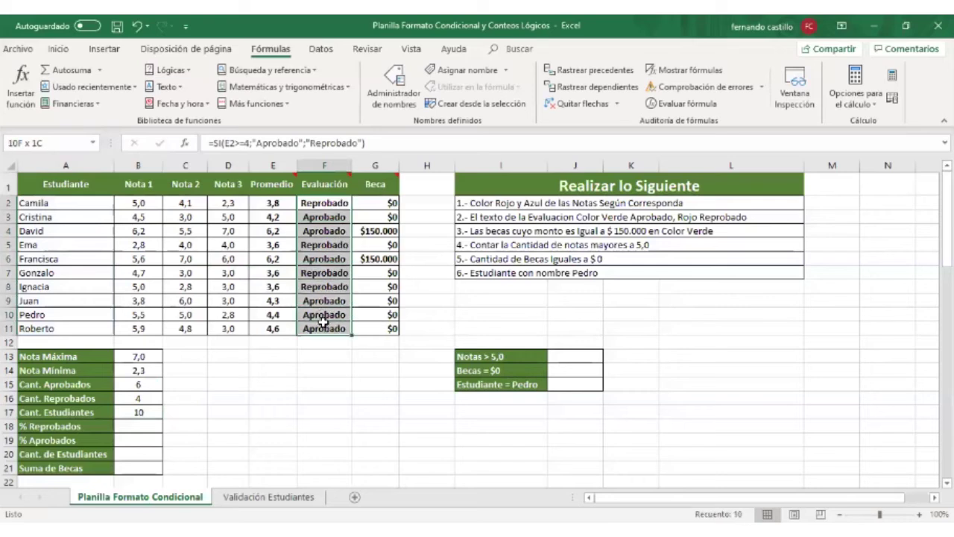
click(265, 385)
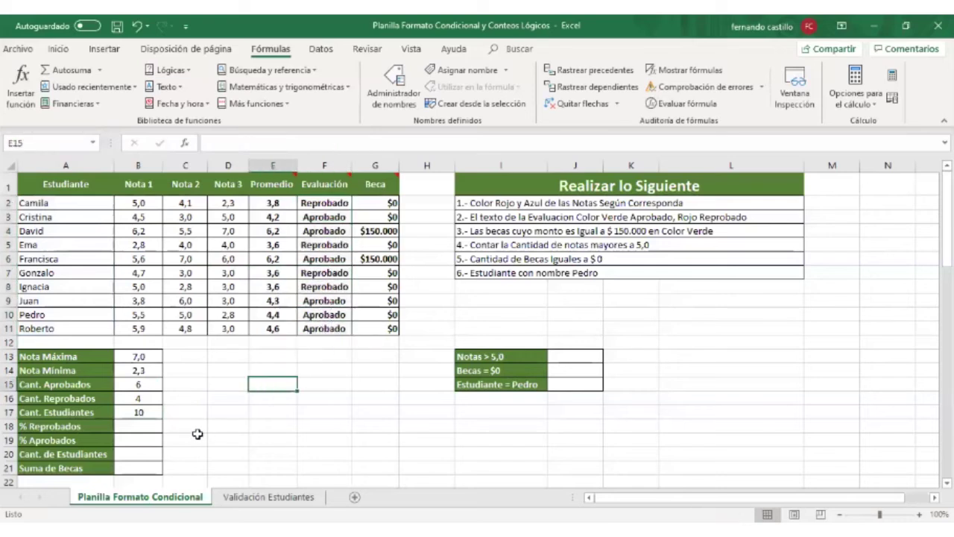
click(140, 411)
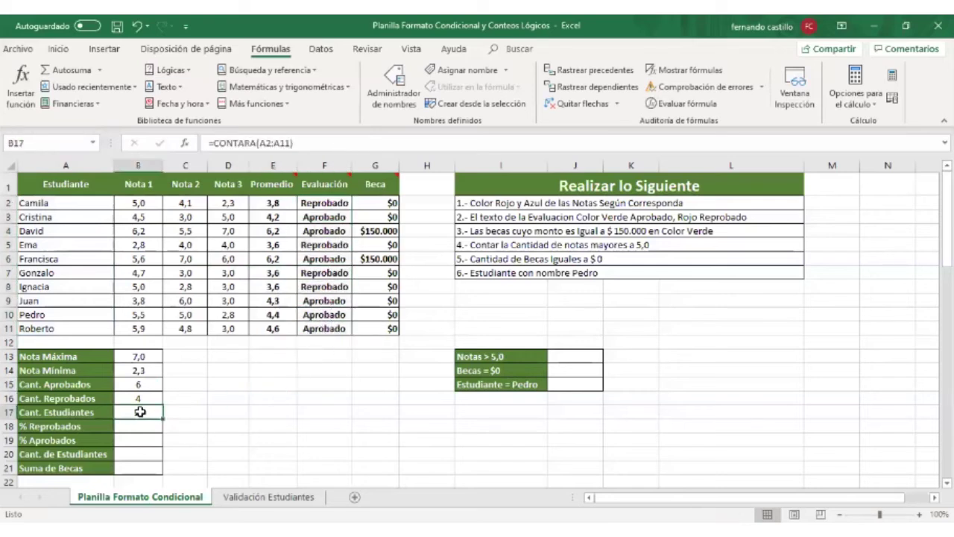
drag(65, 206, 67, 329)
drag(325, 199, 325, 328)
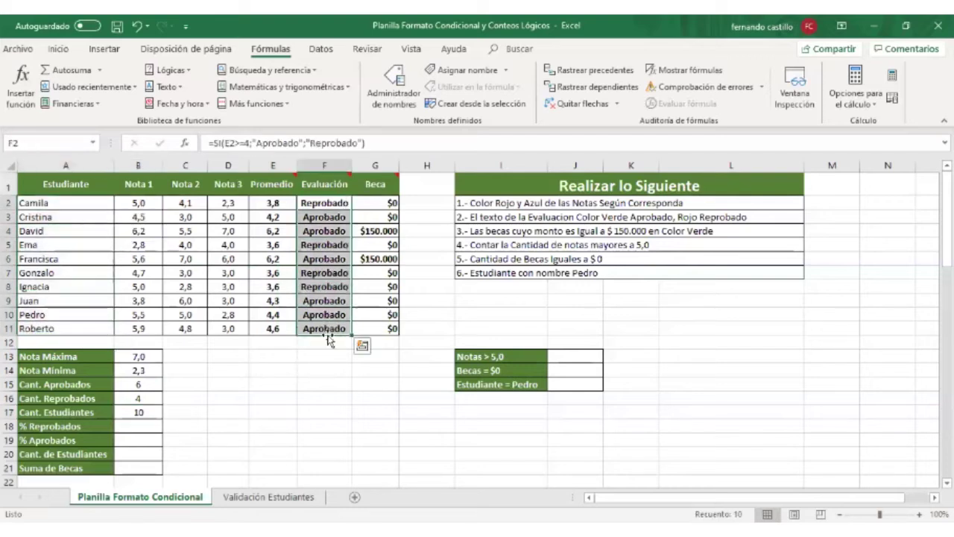
- Calculate % Reprobados in B18 by dividing the failed count by the student count with =B16/B17
click(138, 427)
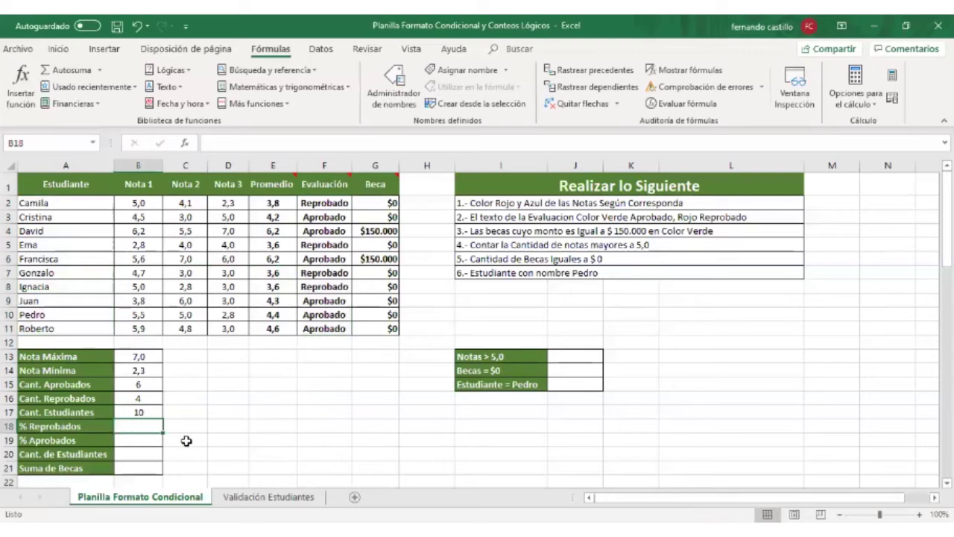
text(=)
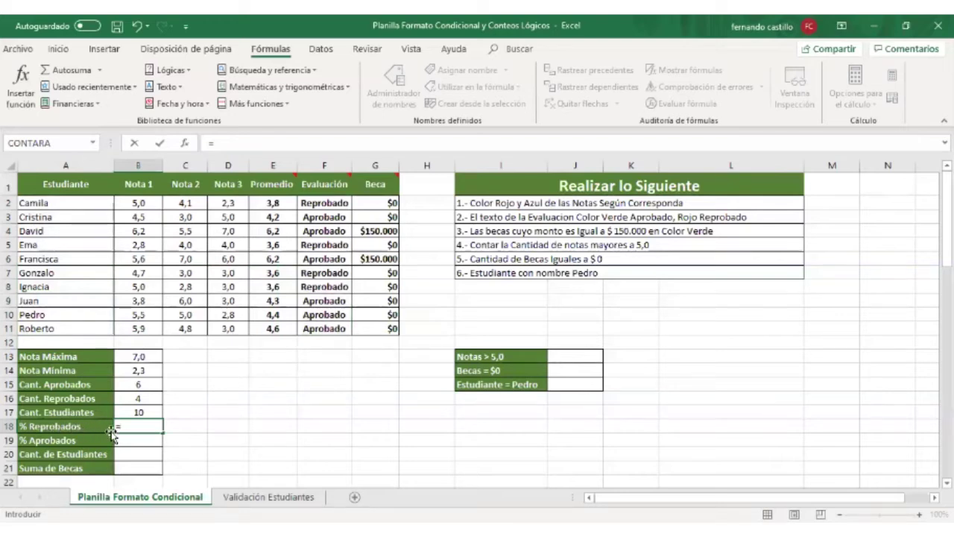
click(134, 400)
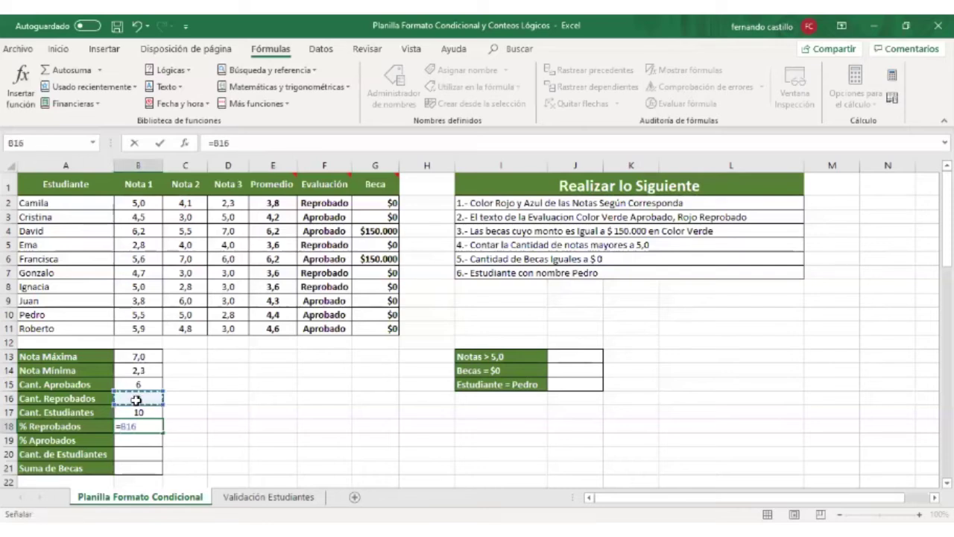
text(/)
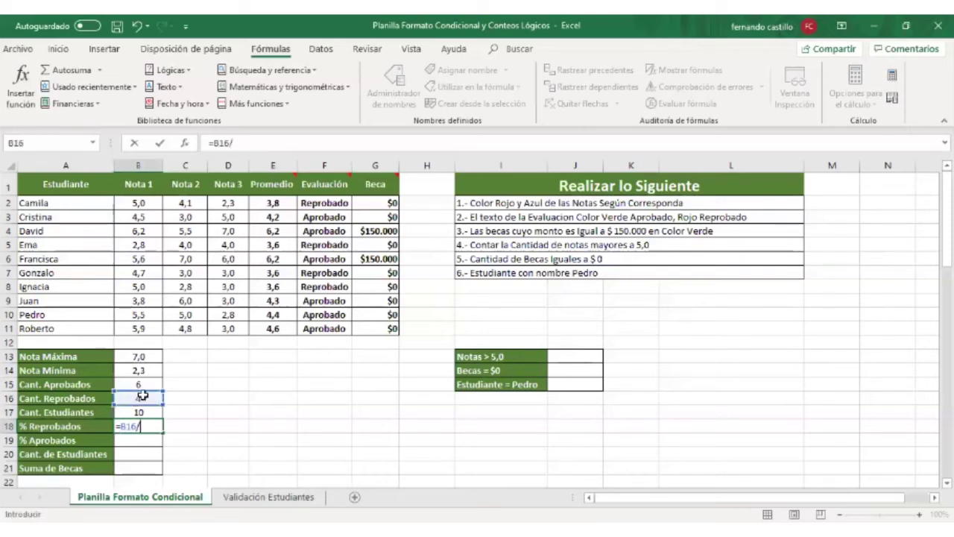
click(158, 412)
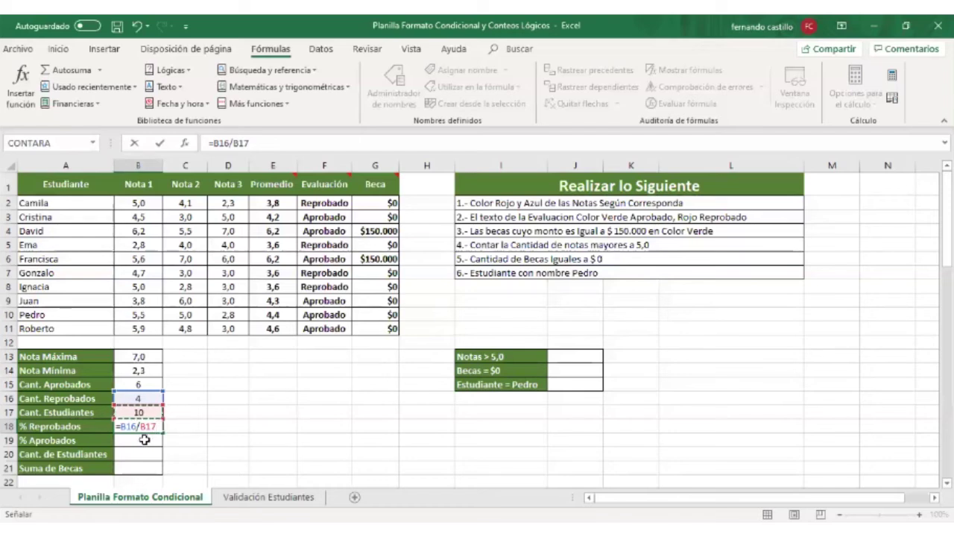
key(Return)
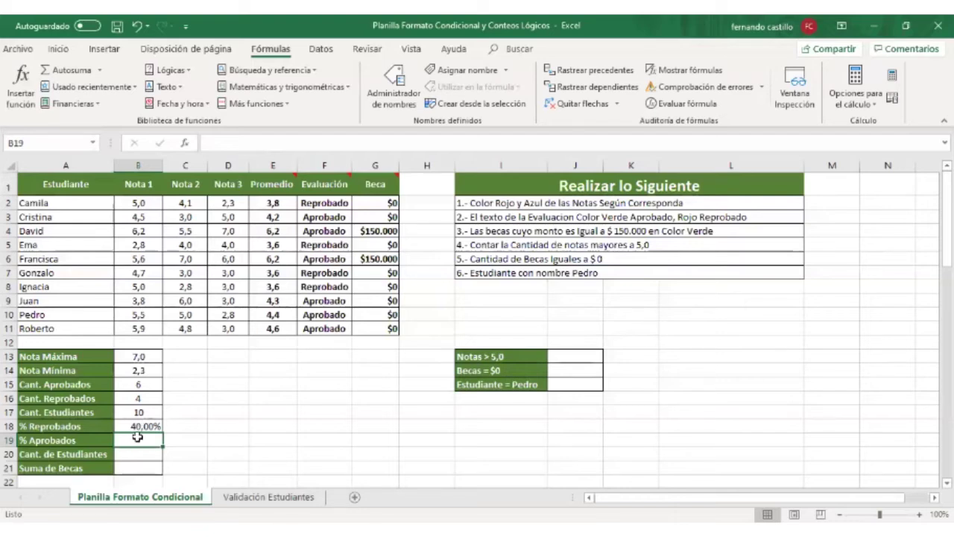
- Calculate % Aprobados in B19 by dividing the approved count by the student count with =B15/B17
text(=)
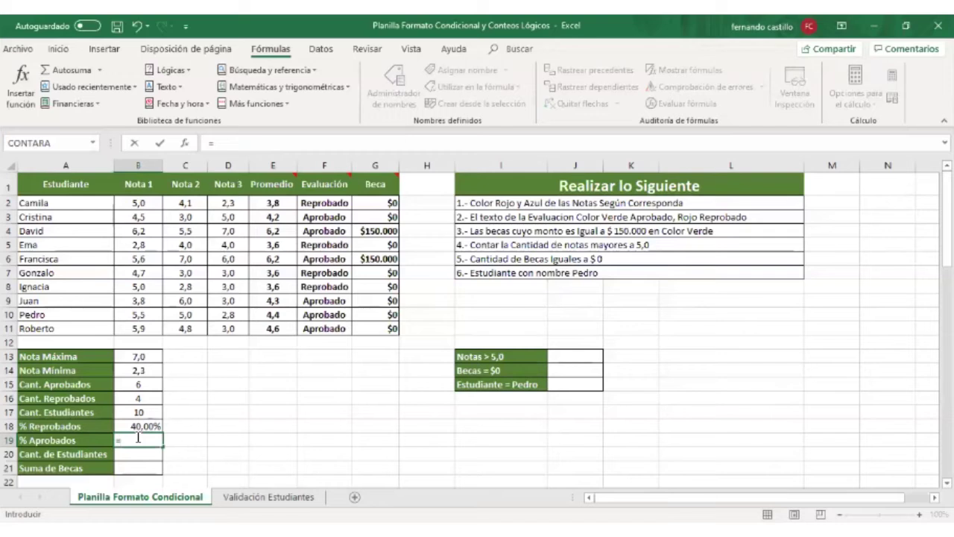
click(138, 384)
text(/)
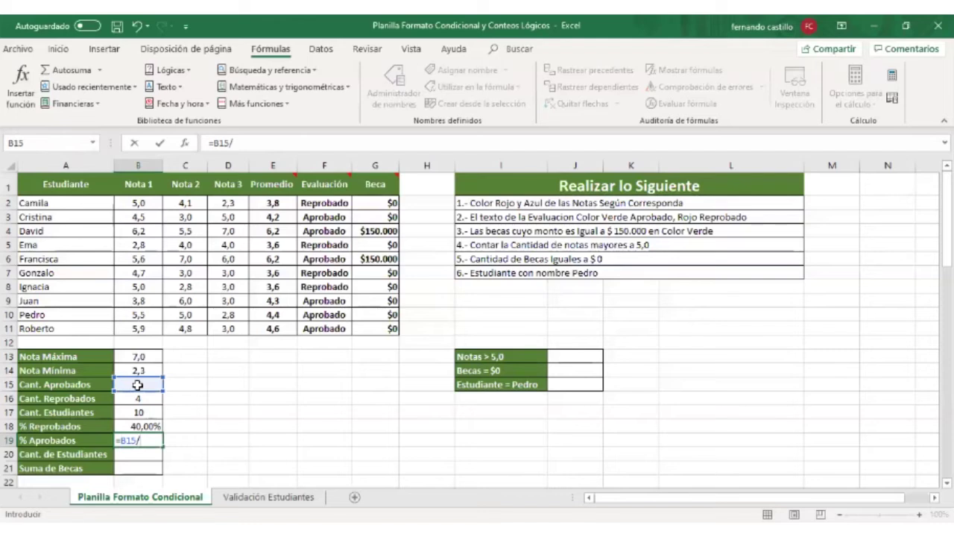
click(138, 411)
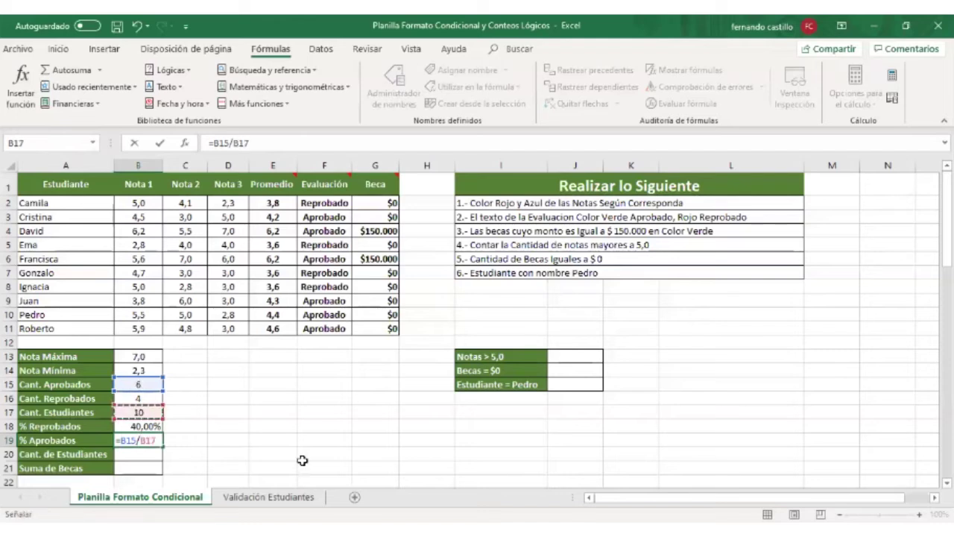
key(Return)
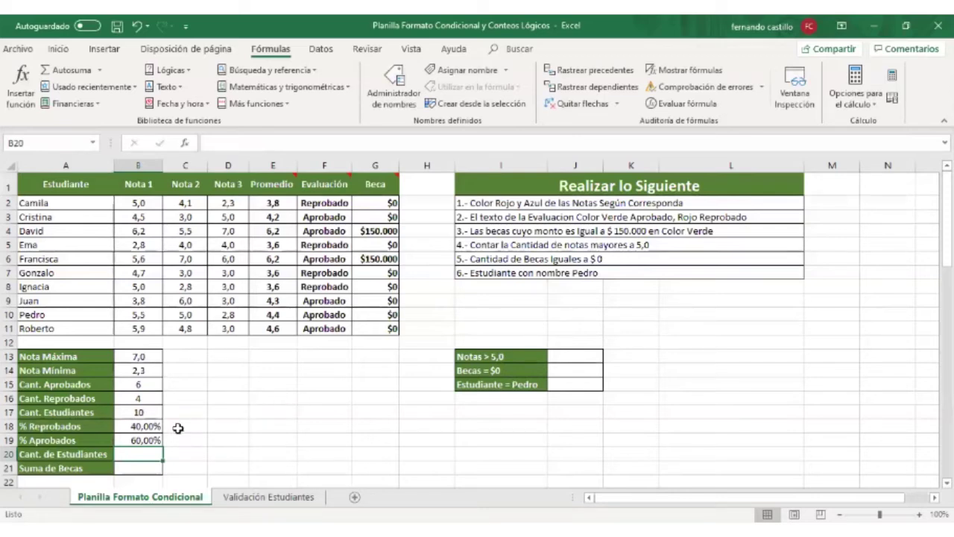
- Format the percentage cells B18:B19 with the Número category and 2 decimal places
drag(140, 427, 140, 439)
right_click(140, 440)
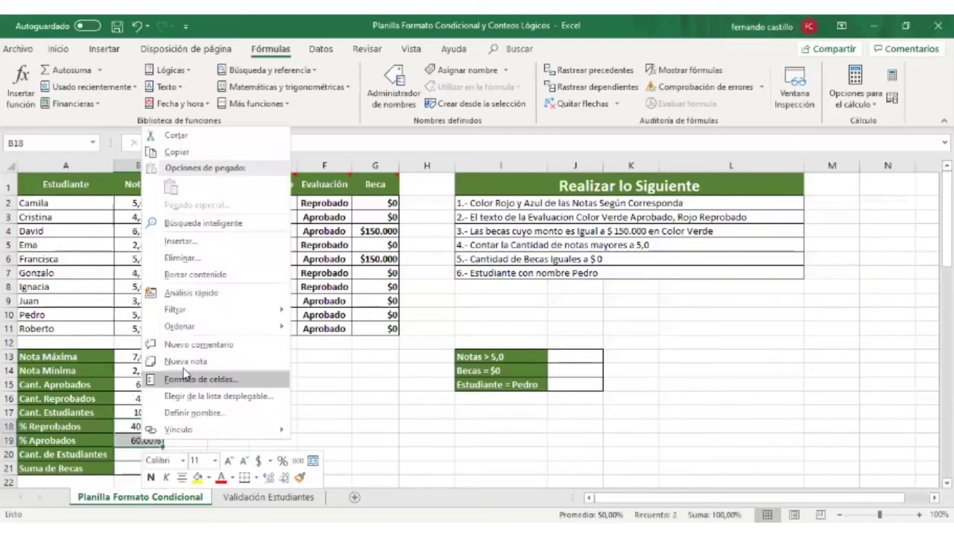
click(190, 380)
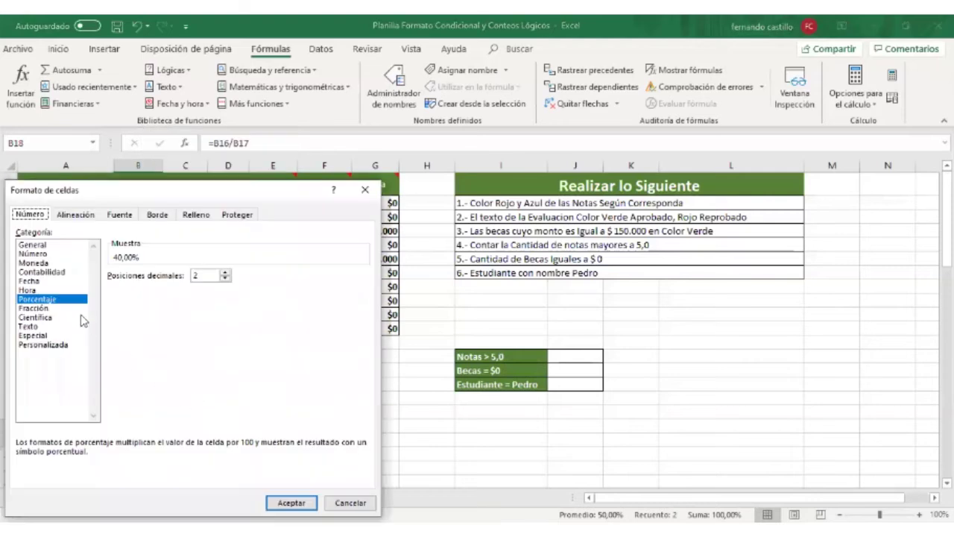
click(45, 254)
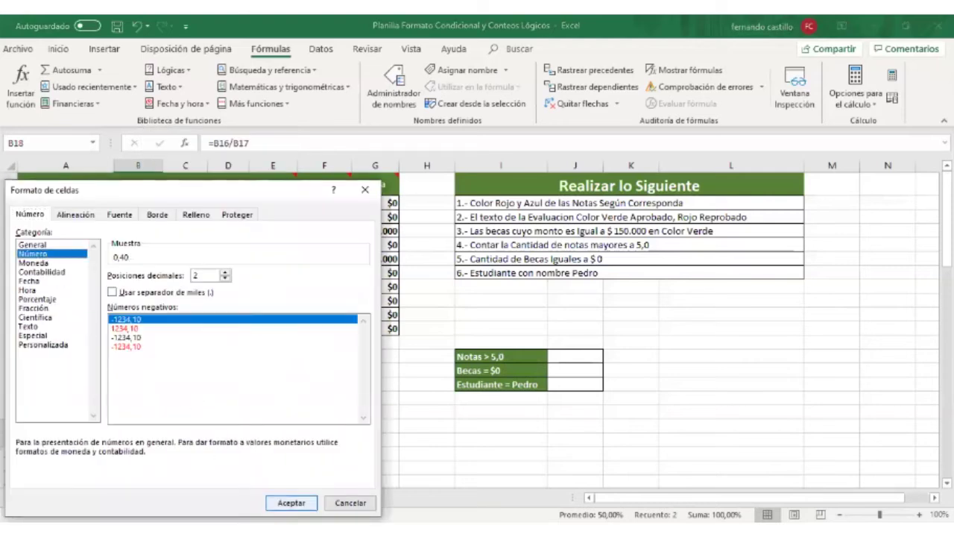
click(292, 502)
click(253, 426)
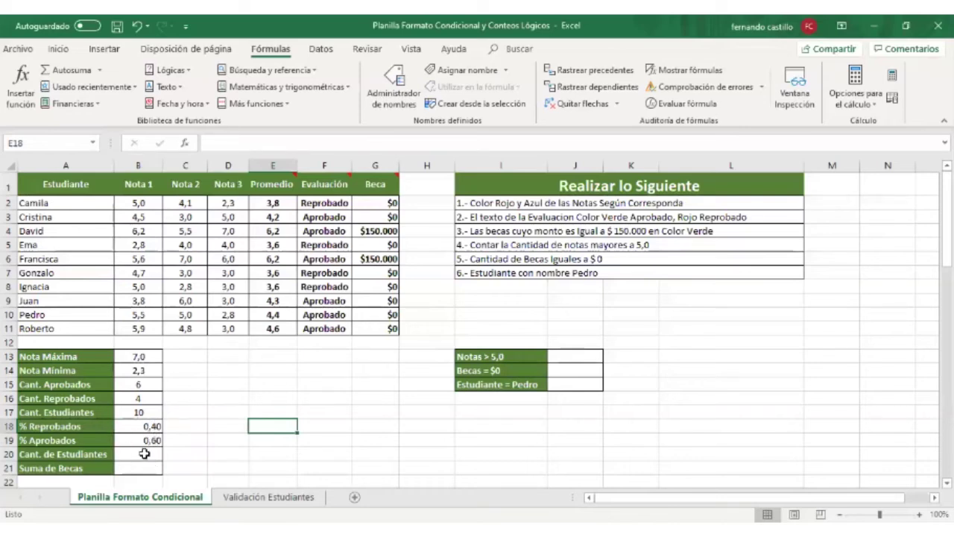
- Format the % Reprobados and % Aprobados cells B18:B19 with the Porcentaje category and 2 decimal places
drag(139, 426, 140, 440)
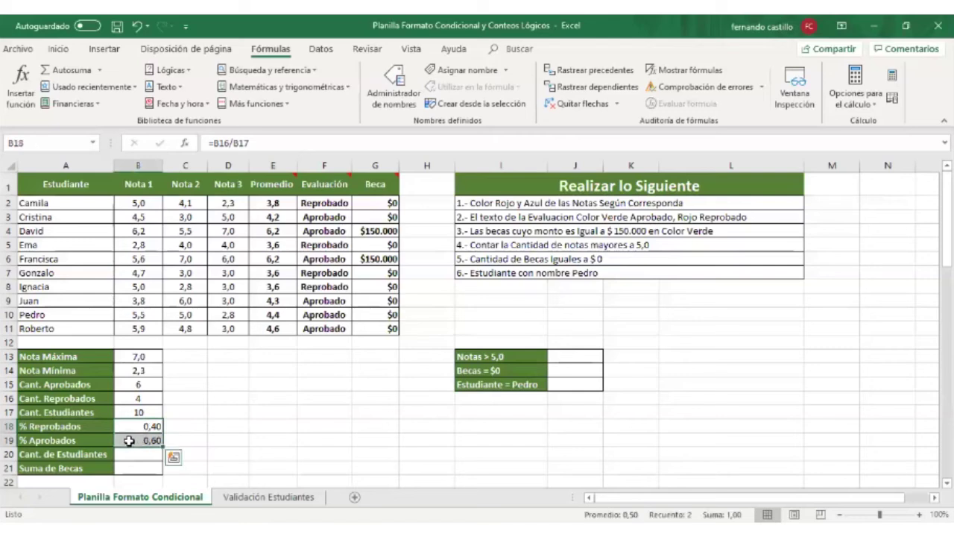
right_click(139, 440)
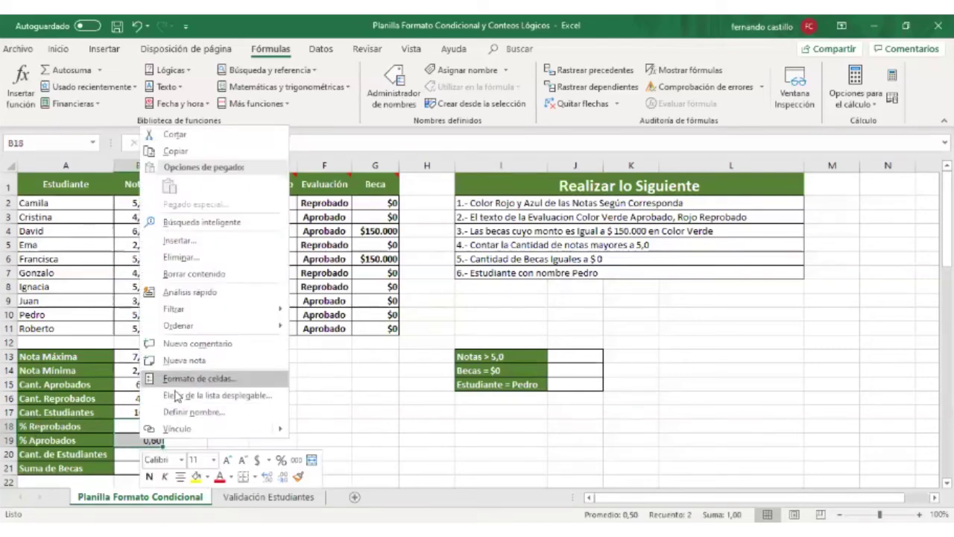
click(187, 379)
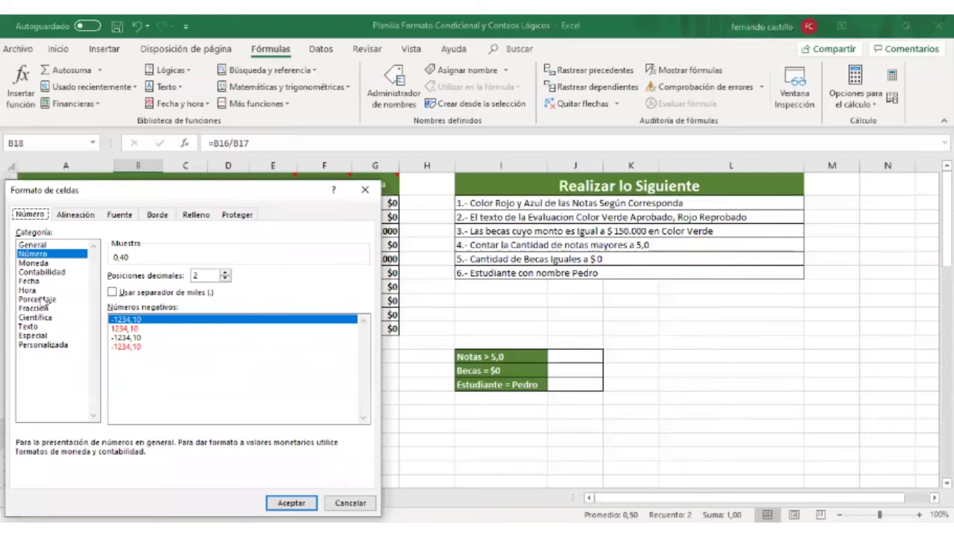
click(44, 299)
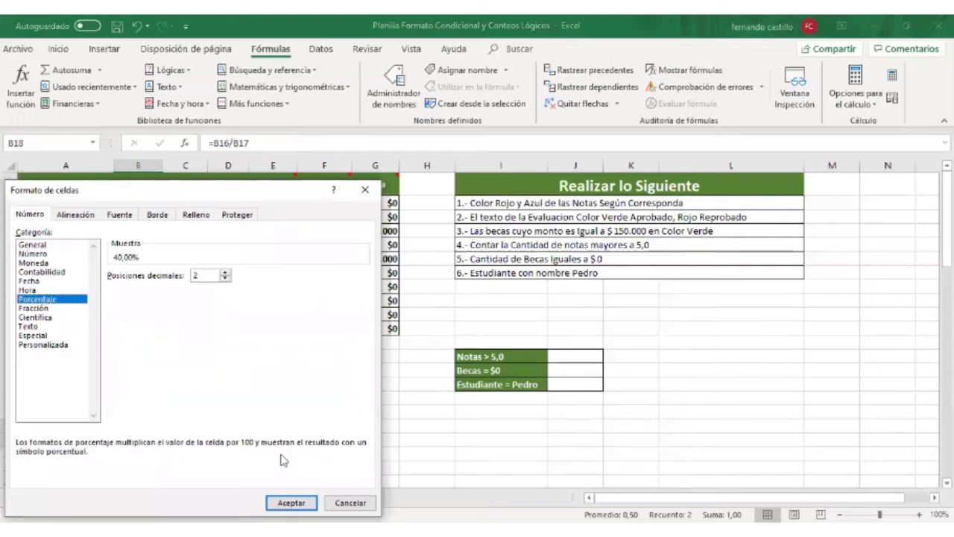
click(291, 502)
click(228, 440)
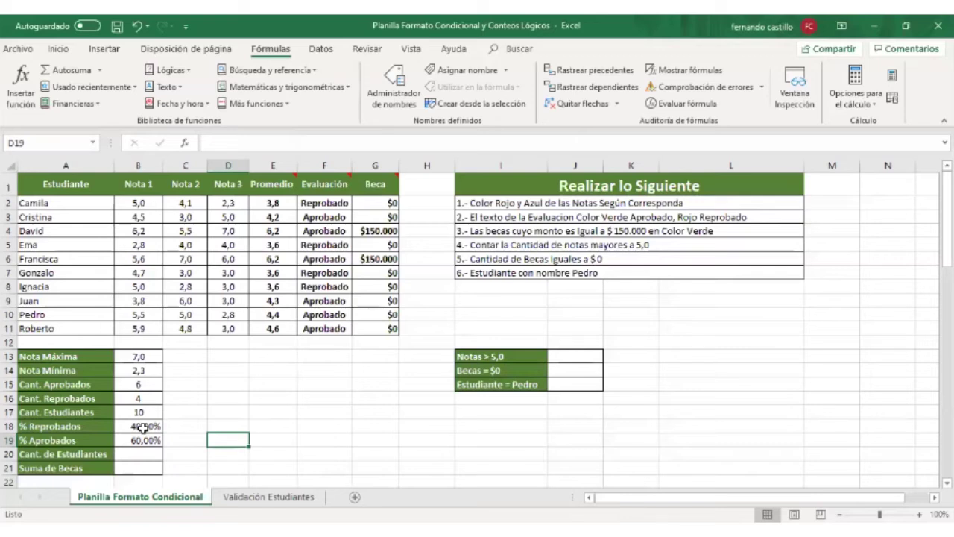
- Change the label in A20 to "Cant. de Estados"
click(63, 453)
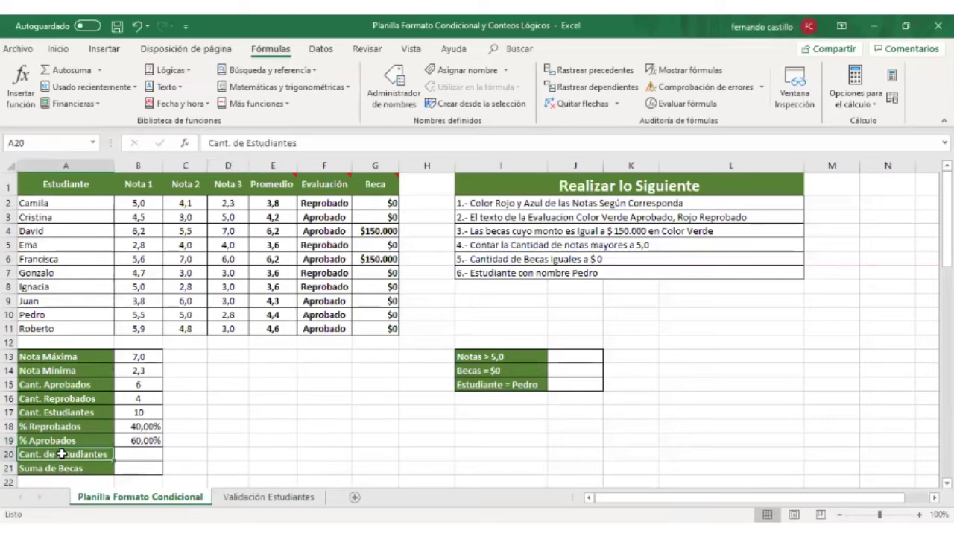
click(317, 143)
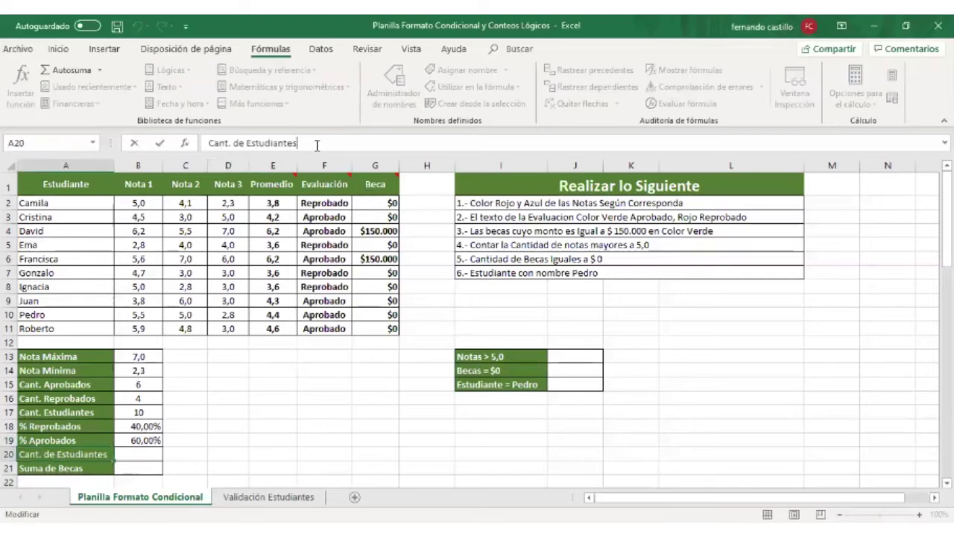
key(BackSpace)
key(BackSpace)
key(BackSpace)
key(BackSpace)
key(BackSpace)
key(BackSpace)
key(BackSpace)
key(BackSpace)
key(BackSpace)
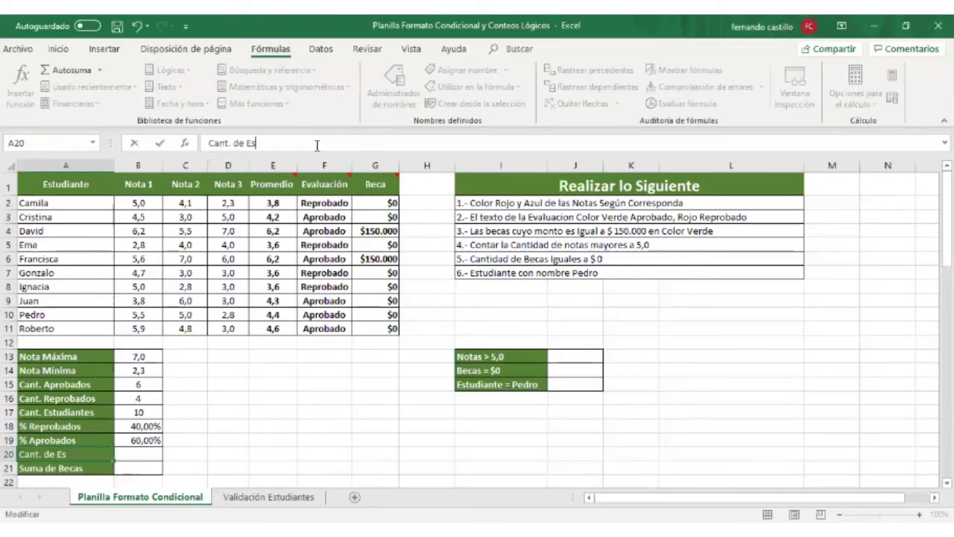
text(tados)
key(Return)
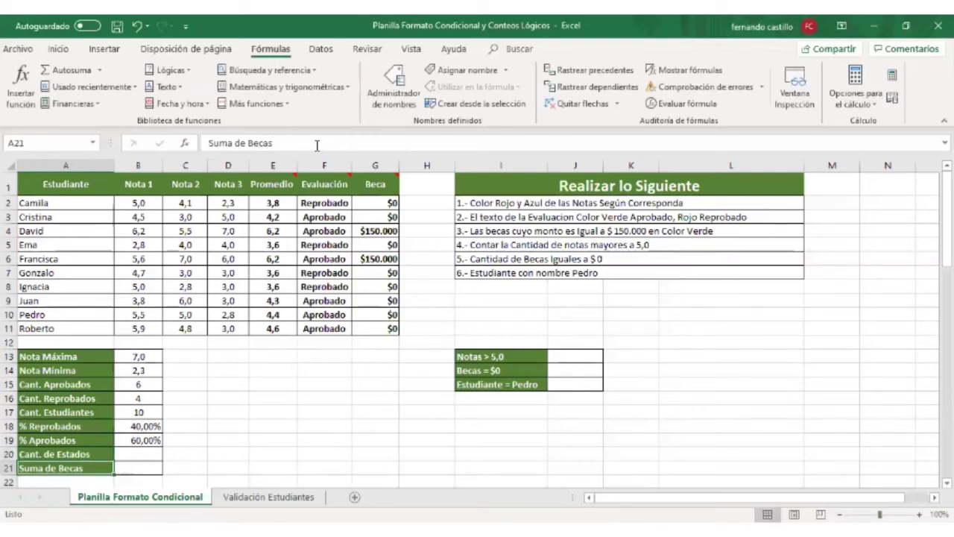
- Count the non-empty Evaluación cells in B20 with the CONTARA function over the range F2:F11
click(57, 454)
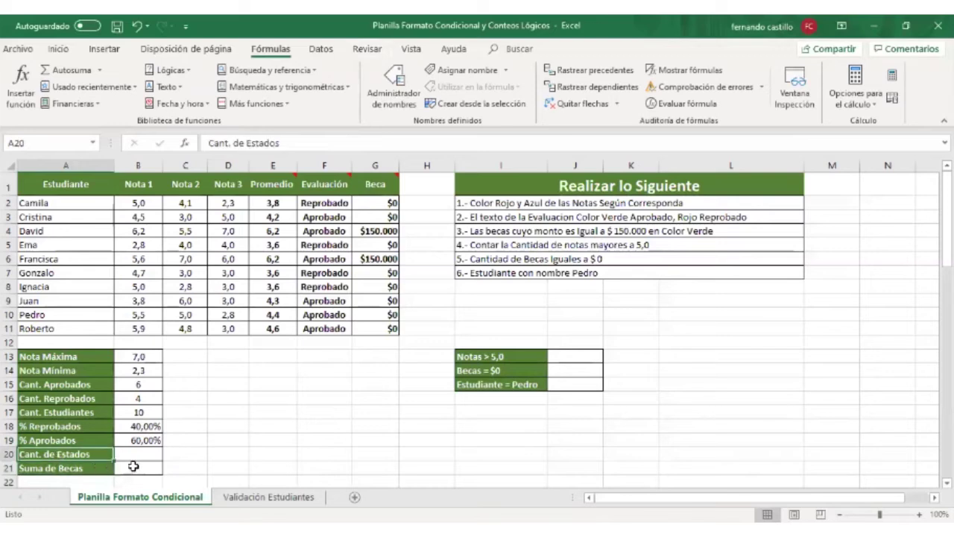
click(136, 457)
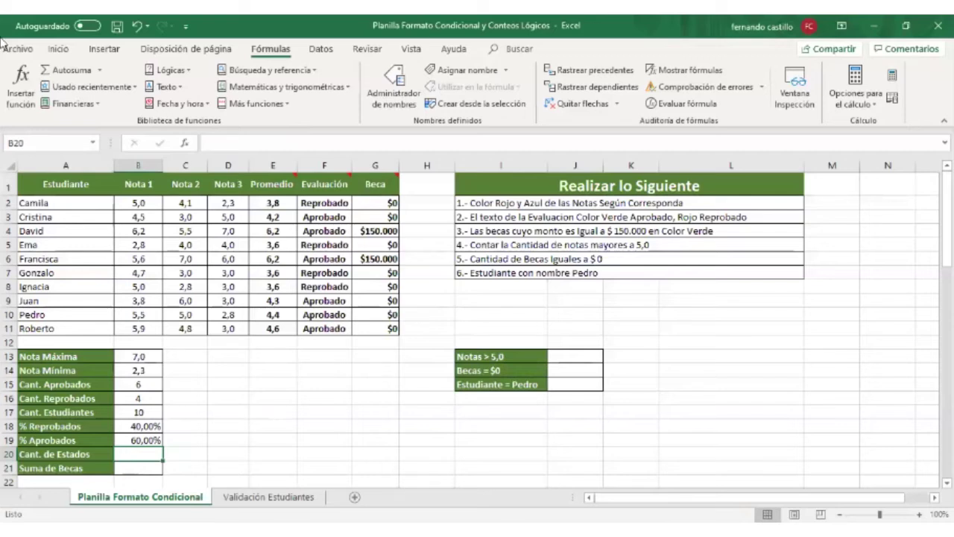
click(23, 84)
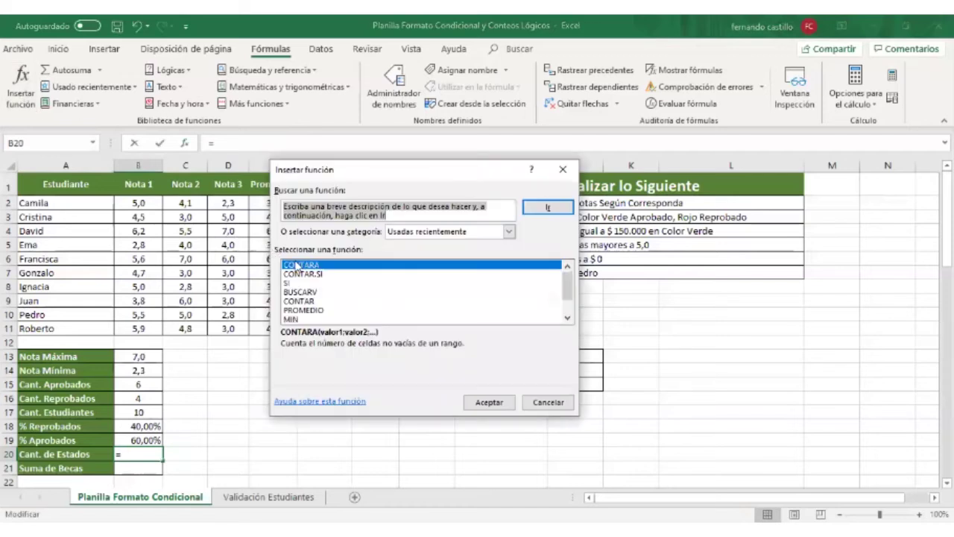
click(490, 403)
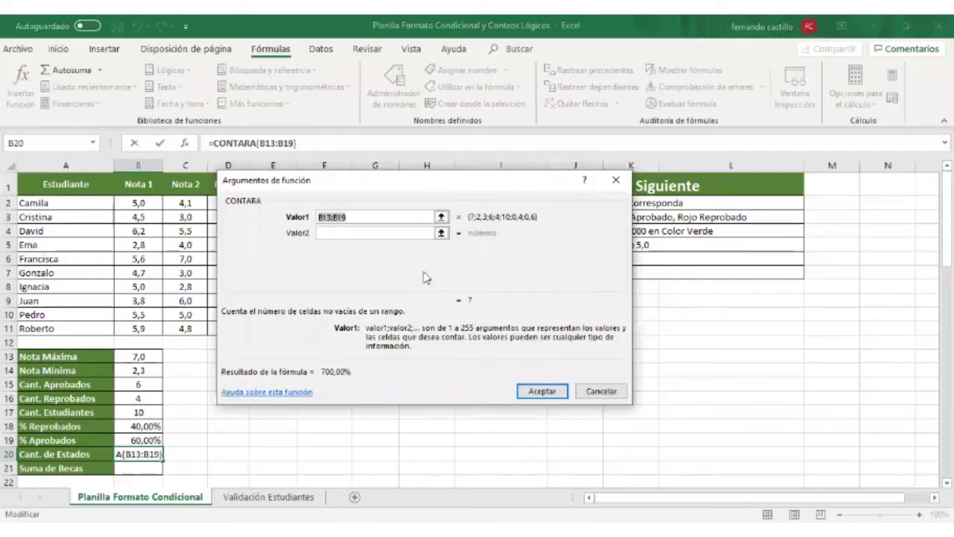
drag(458, 187, 664, 179)
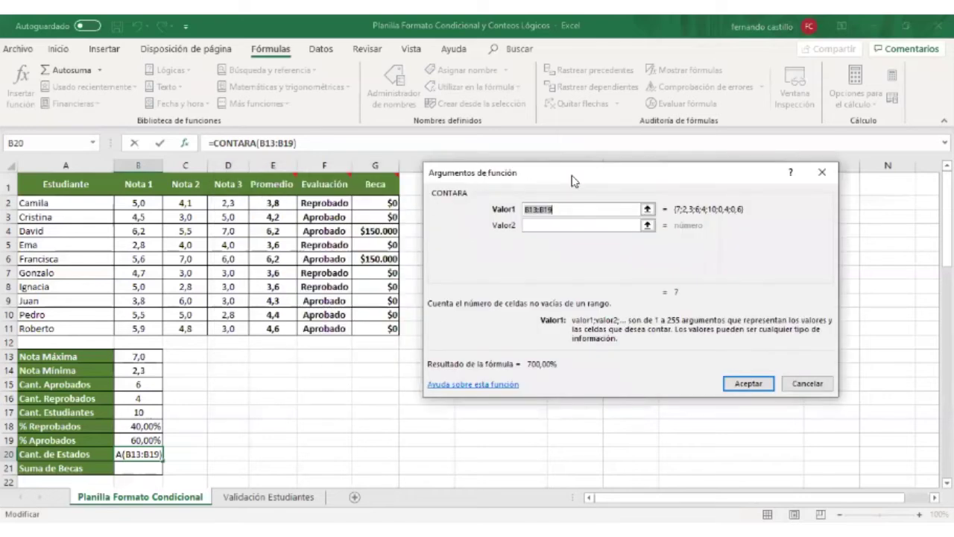
click(319, 202)
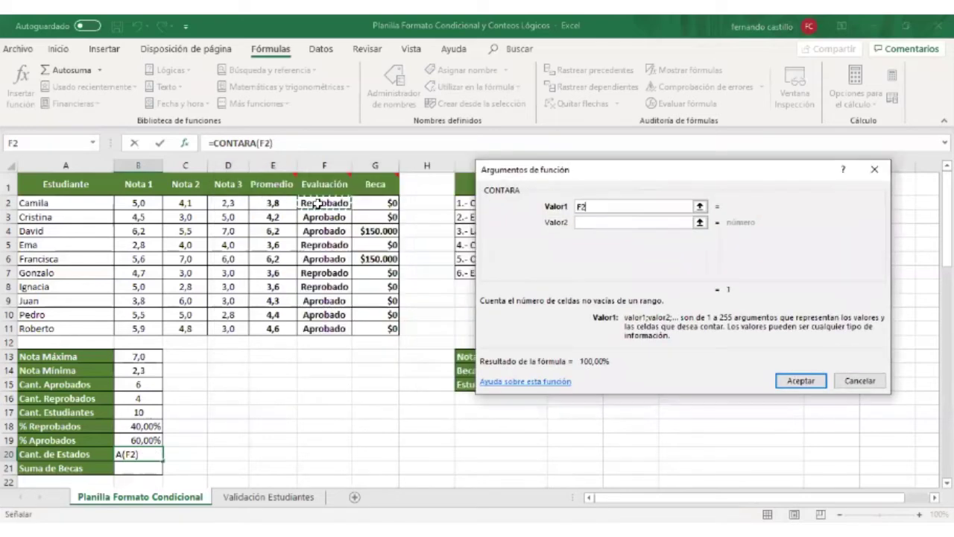
drag(319, 202, 324, 328)
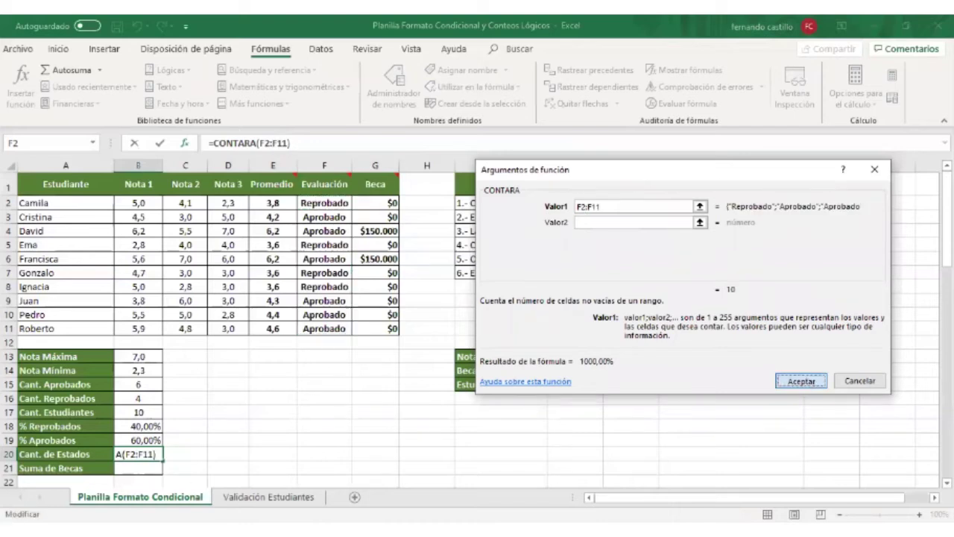
click(801, 381)
- Change the label in A20 to "Cant. de Evalaución" to match the Evaluación column being counted
click(61, 456)
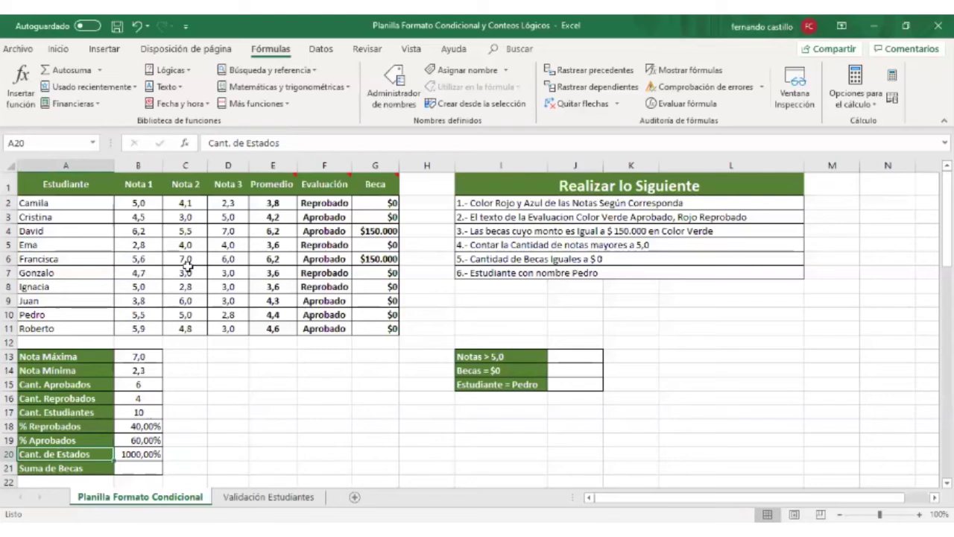
click(286, 142)
key(BackSpace)
key(BackSpace)
key(BackSpace)
key(BackSpace)
key(BackSpace)
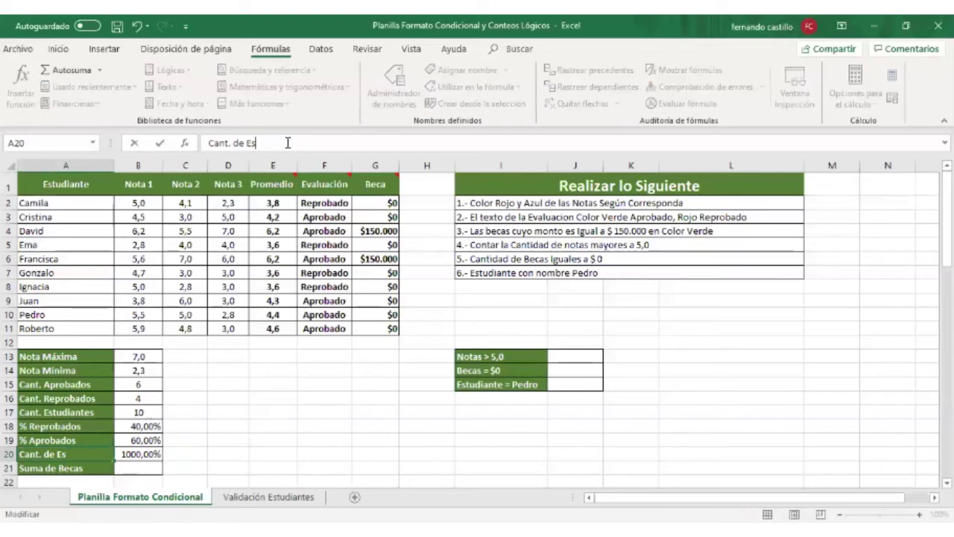
key(BackSpace)
text(val)
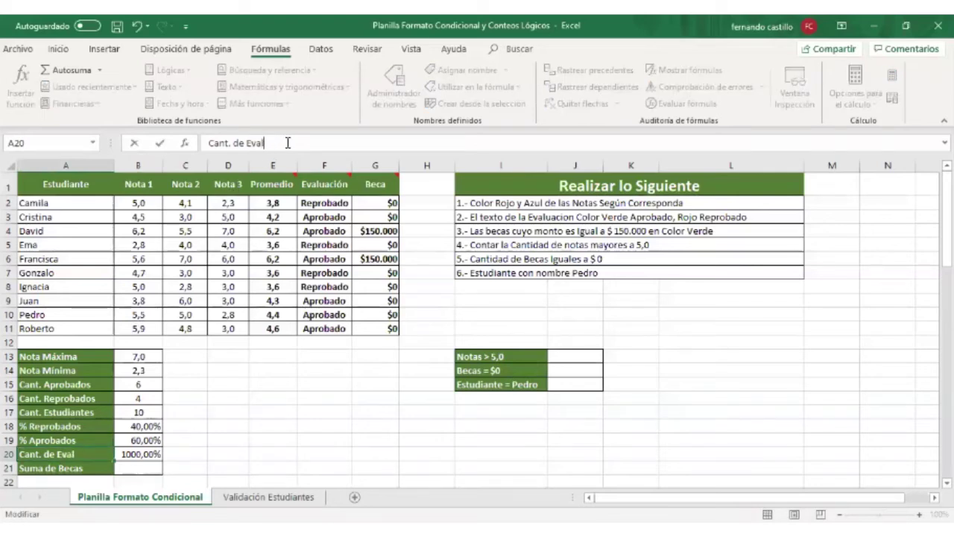
text(aución)
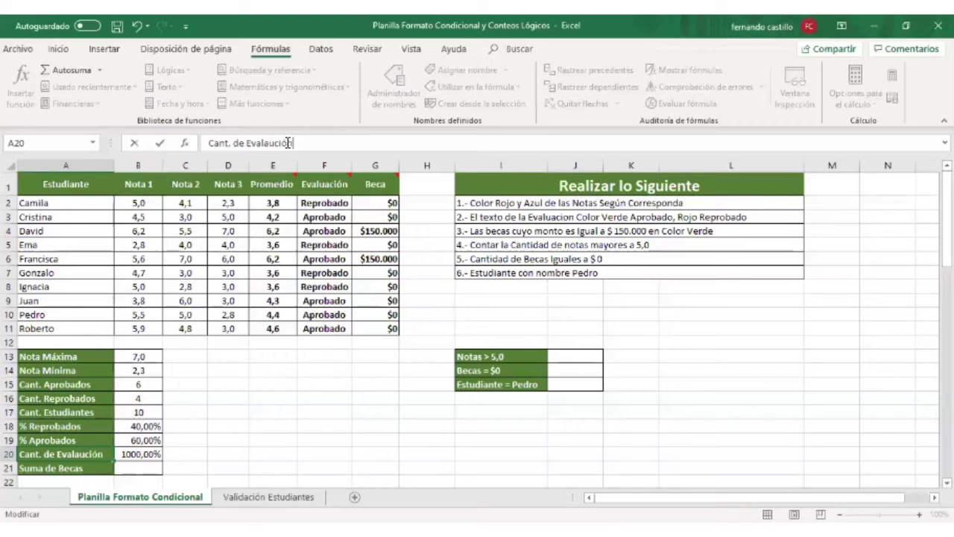
key(Return)
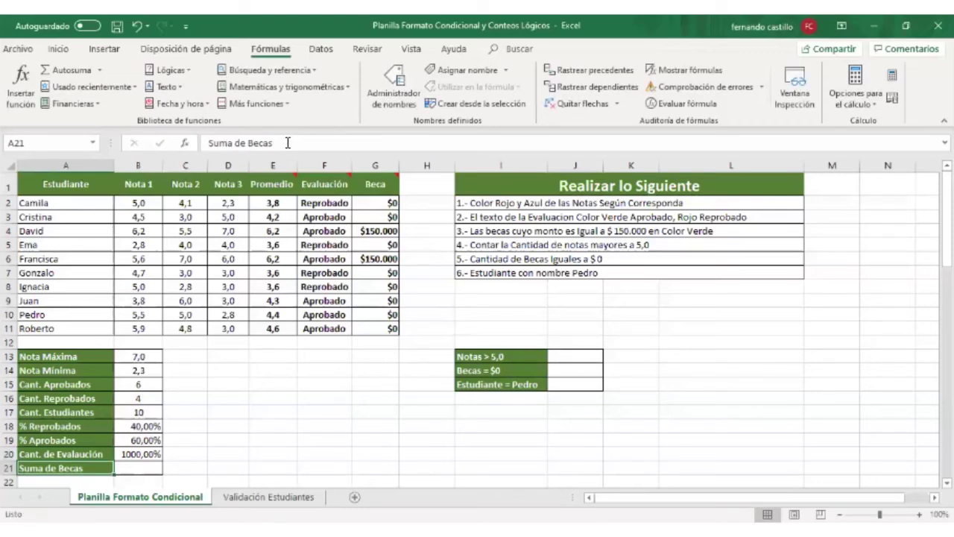
- Format the evaluation count in B20 with the Número category and 0 decimal places, and center it horizontally
click(147, 455)
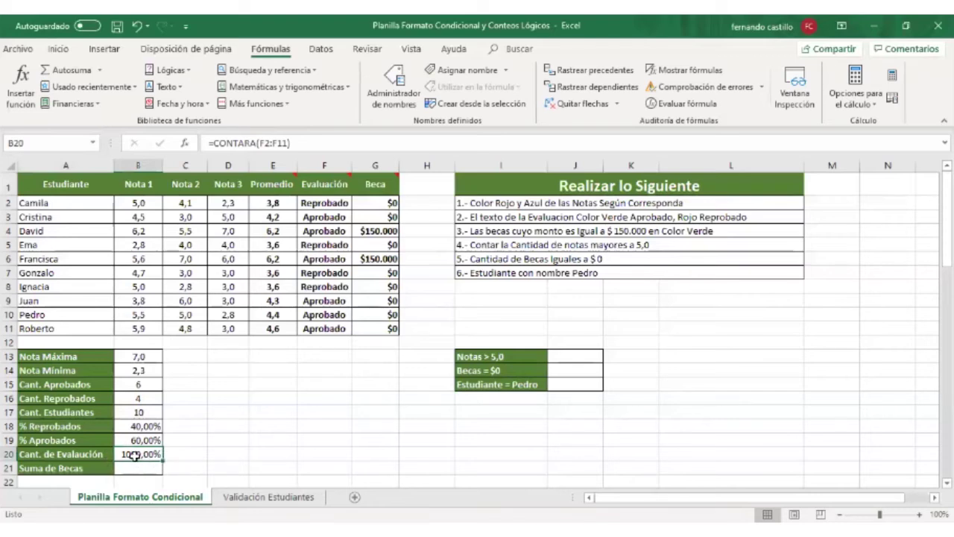
right_click(134, 456)
click(193, 404)
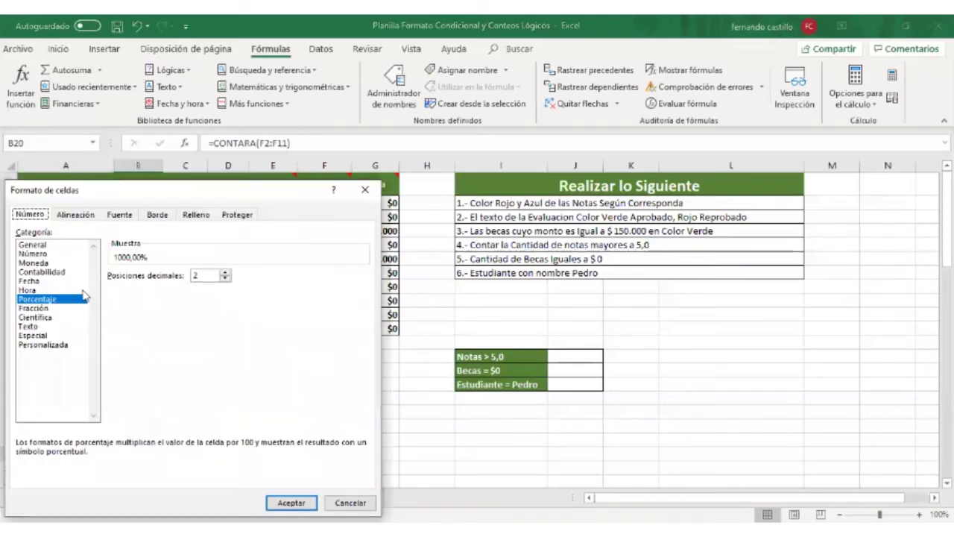
click(47, 254)
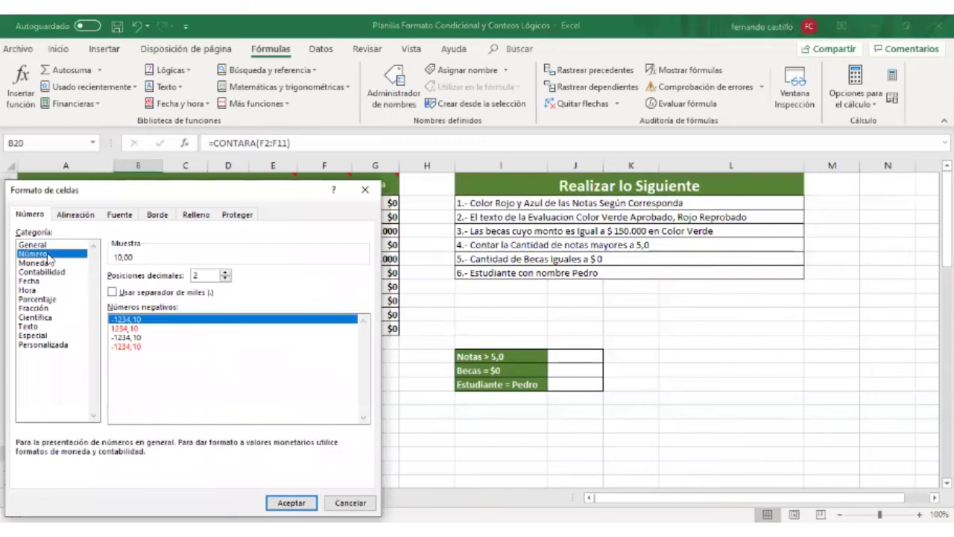
click(225, 279)
click(225, 279)
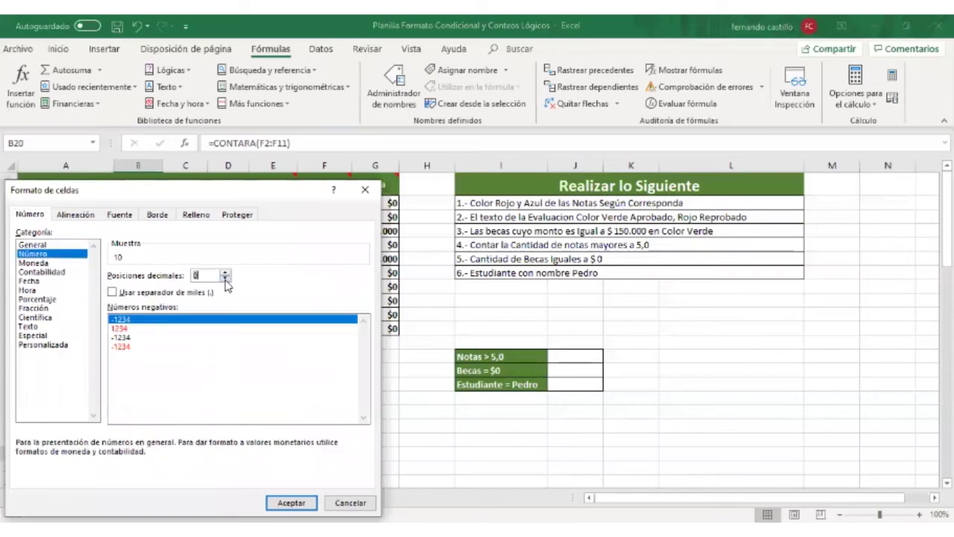
click(292, 502)
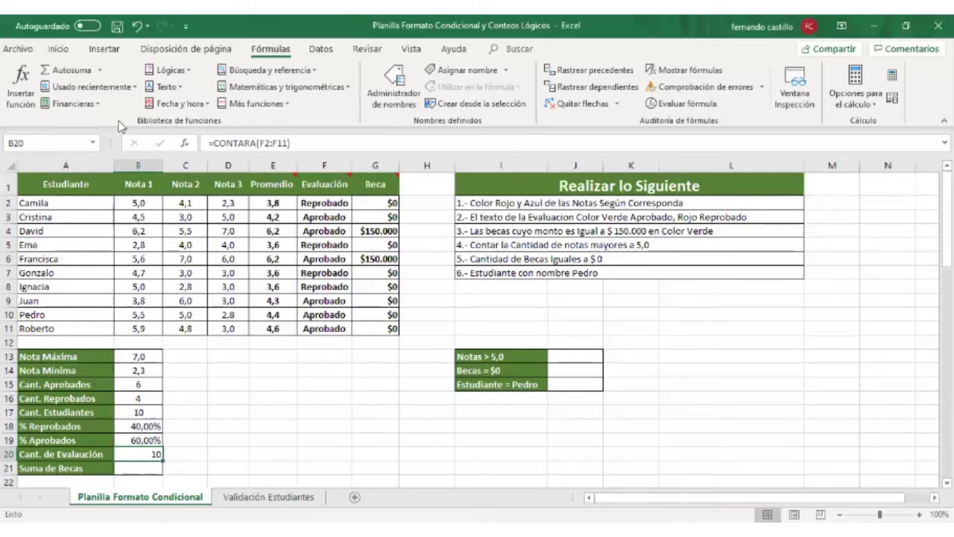
click(59, 48)
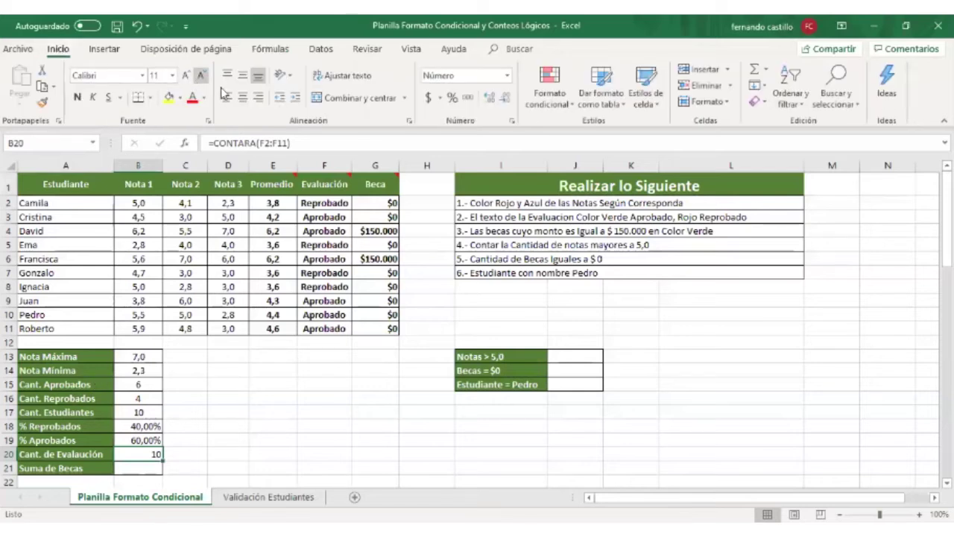
click(243, 98)
click(225, 445)
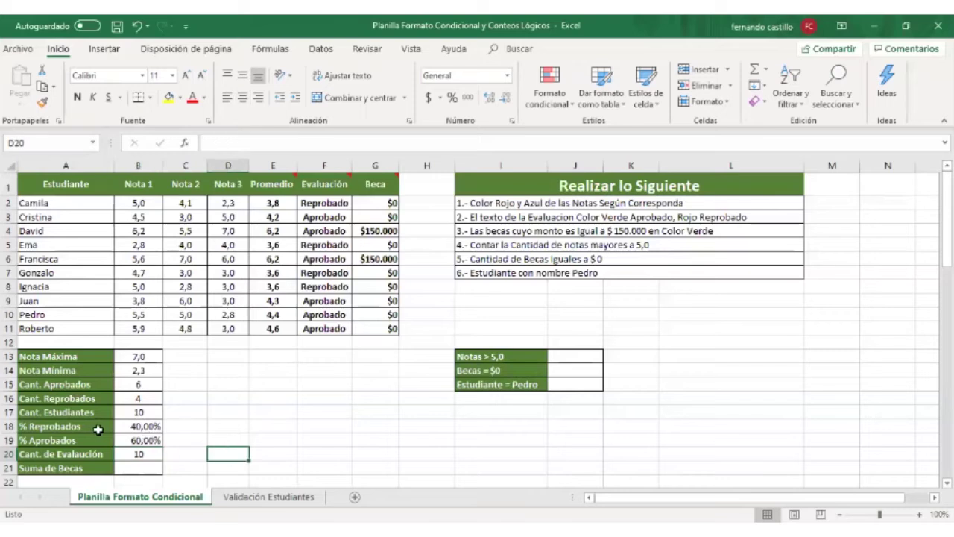
- Compare the CONTARA formula ranges used in the student count B17 and the evaluation count B20
click(125, 413)
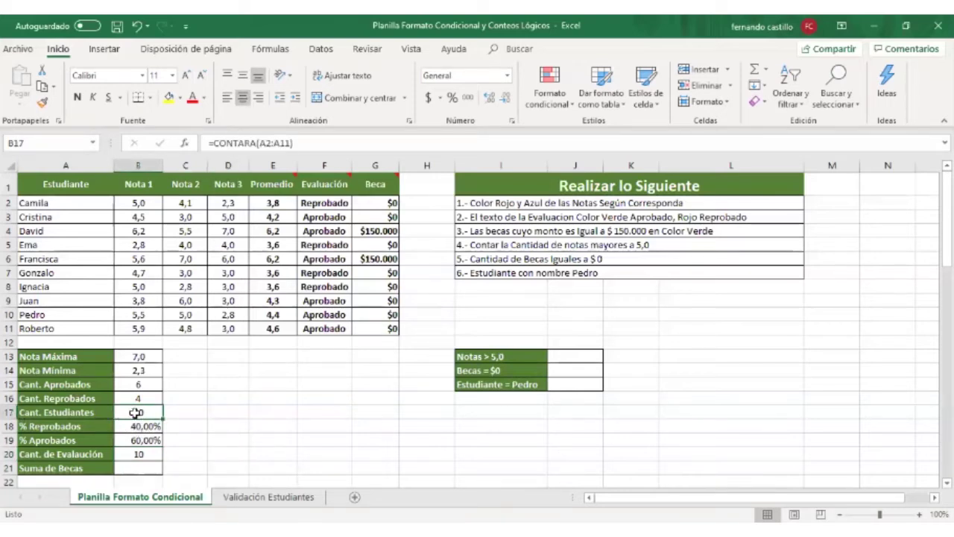
click(141, 454)
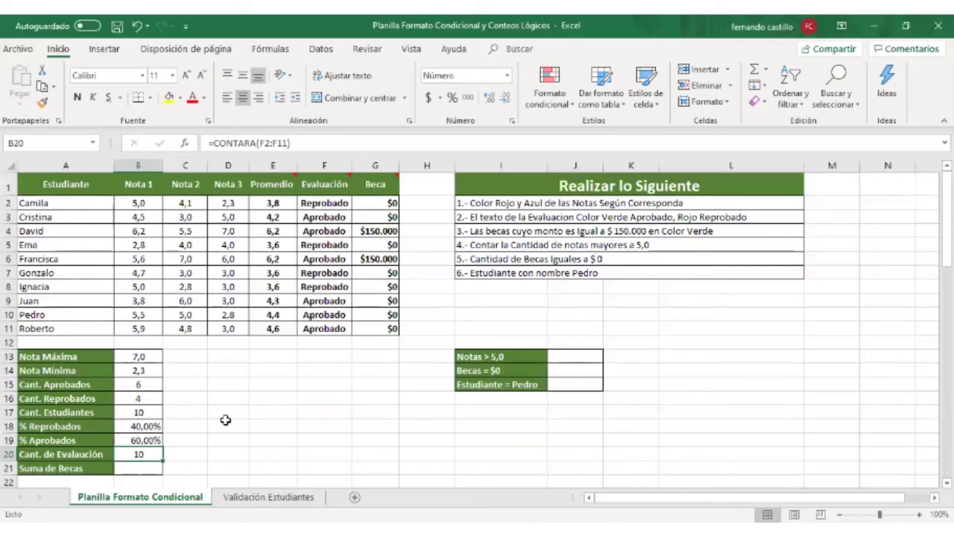
click(261, 409)
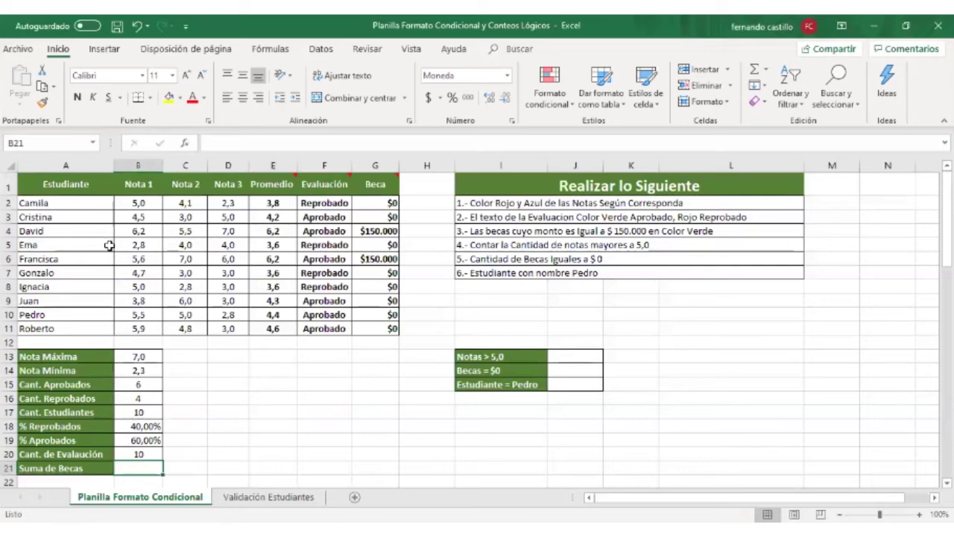
- Total the scholarships in B21 with the SUMA function over the range G2:G11
click(104, 50)
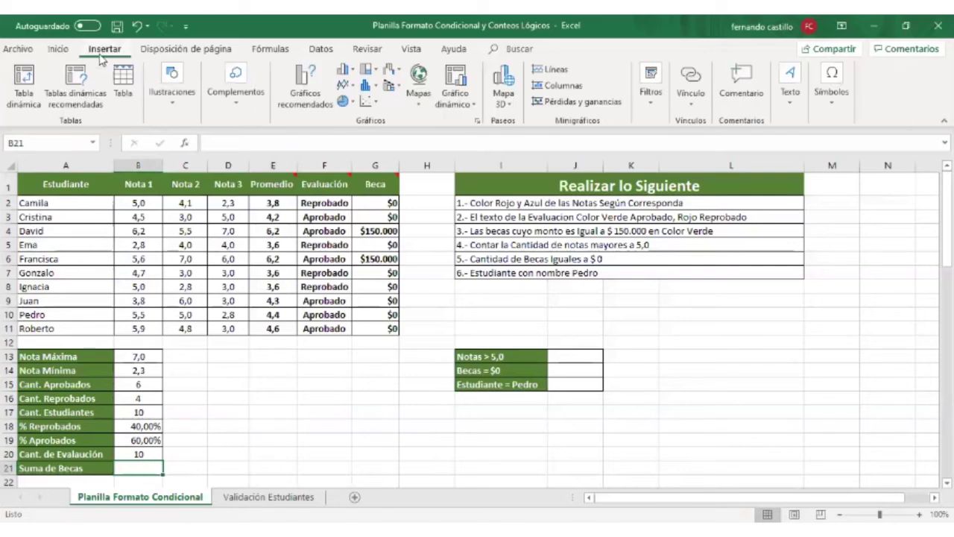
click(269, 48)
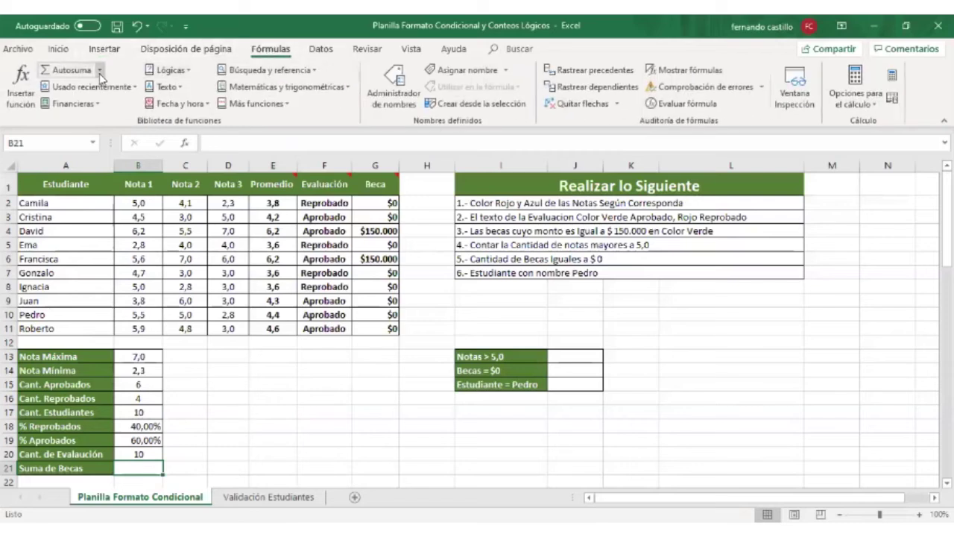
click(99, 71)
click(82, 90)
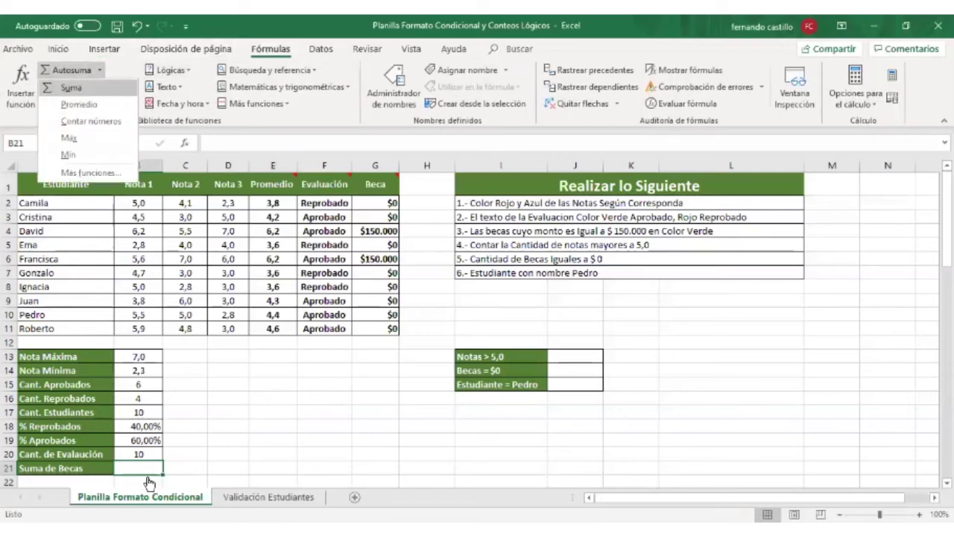
click(378, 204)
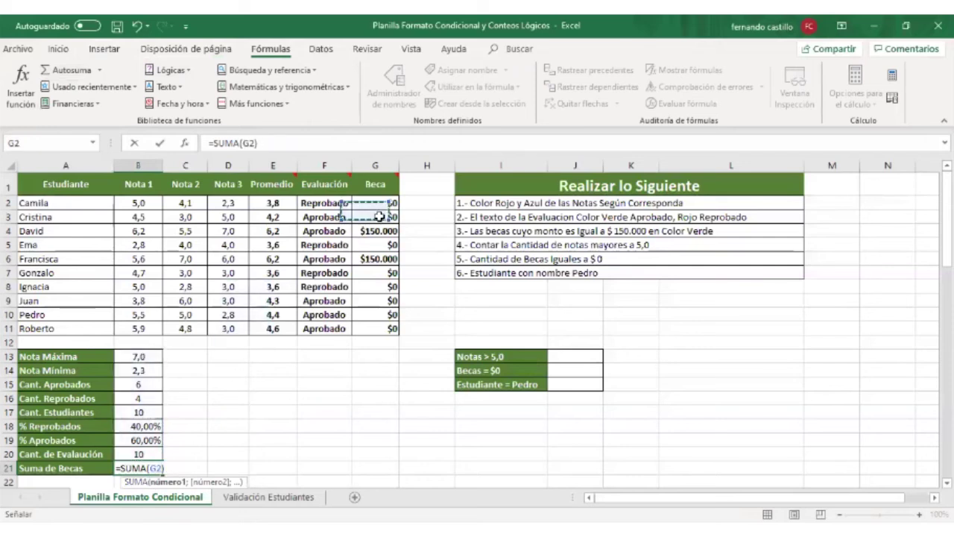
drag(379, 216, 379, 328)
key(Return)
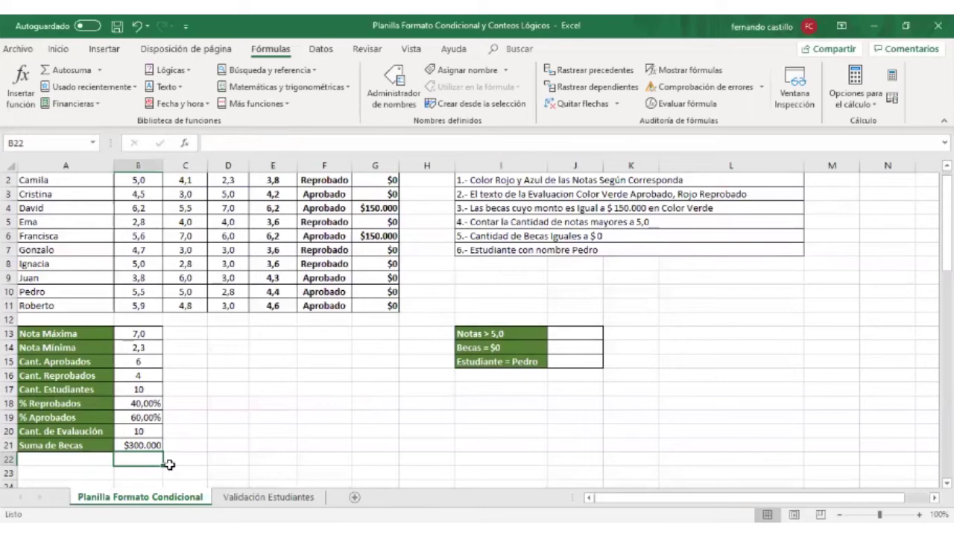
click(136, 444)
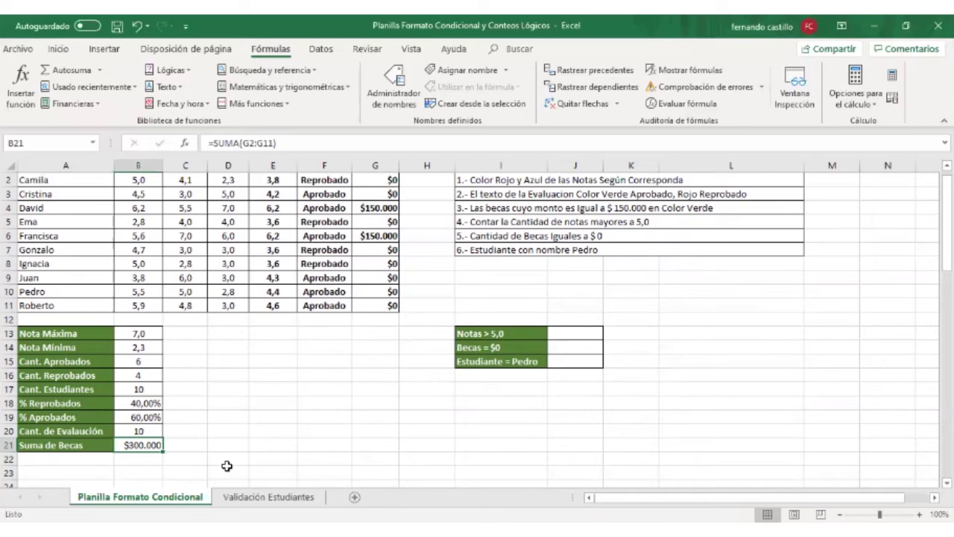
- Correct the spelling of the label in A20 to "Cant. de Evaluación"
click(90, 433)
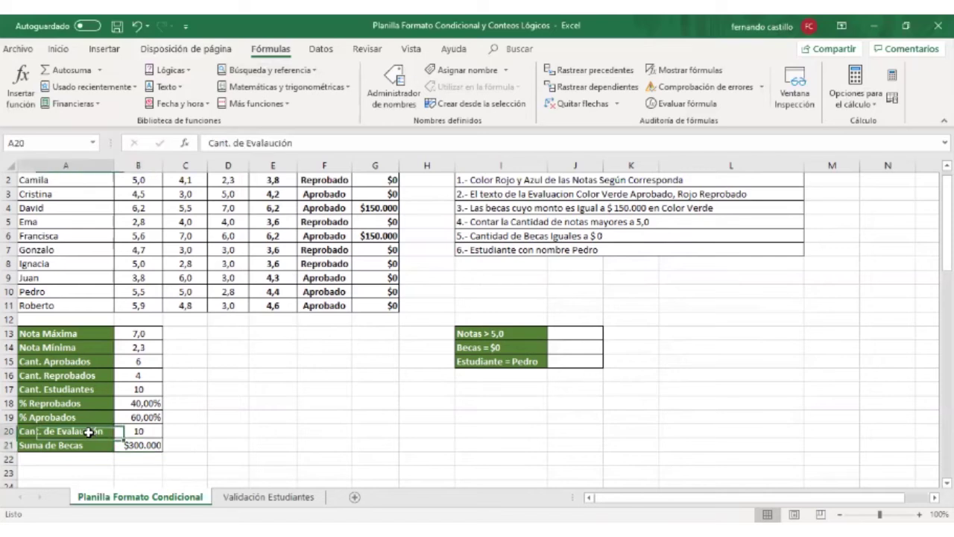
click(271, 144)
key(BackSpace)
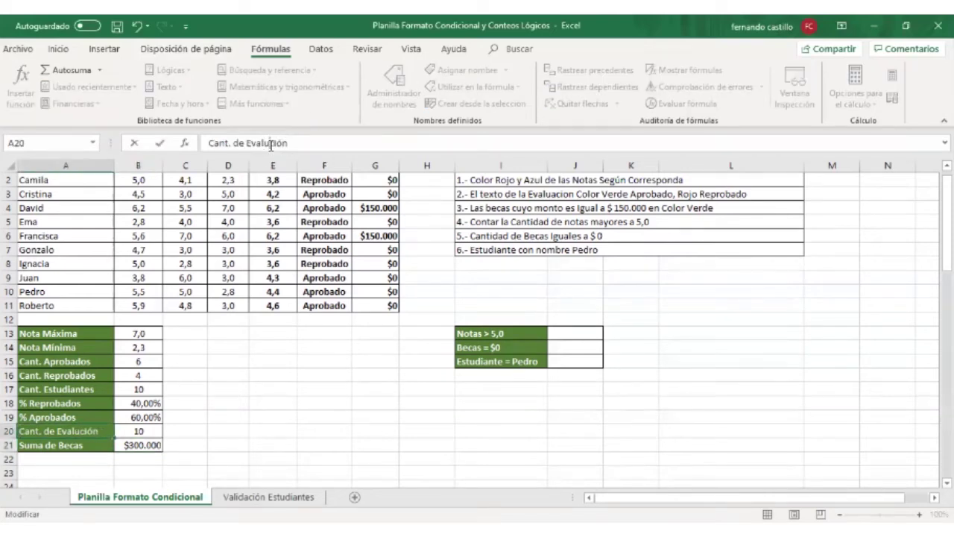
text(ac)
key(Return)
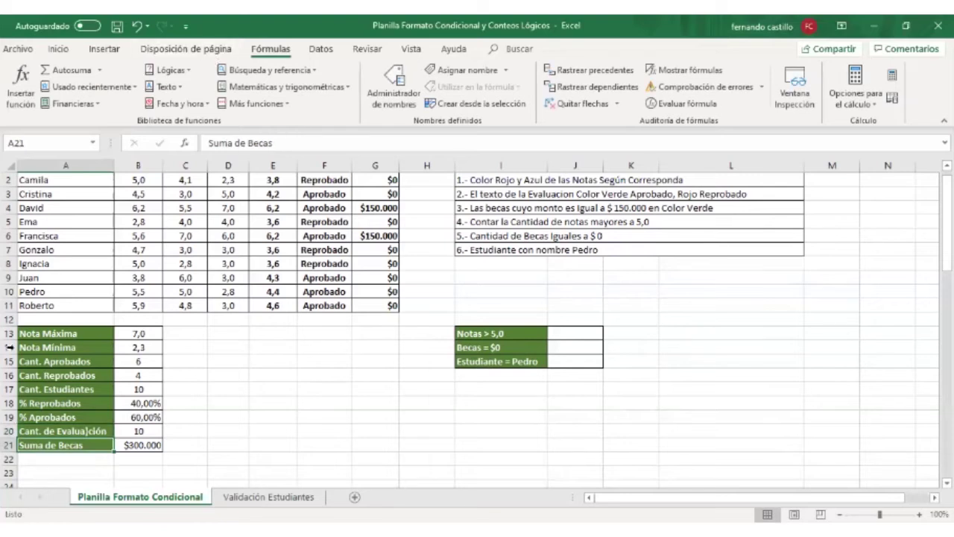
click(71, 434)
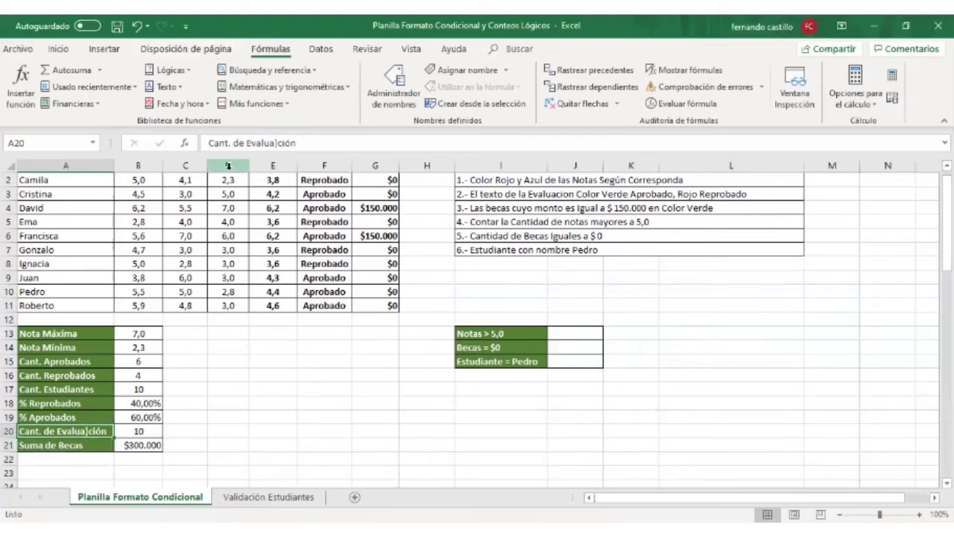
key(Return)
click(236, 418)
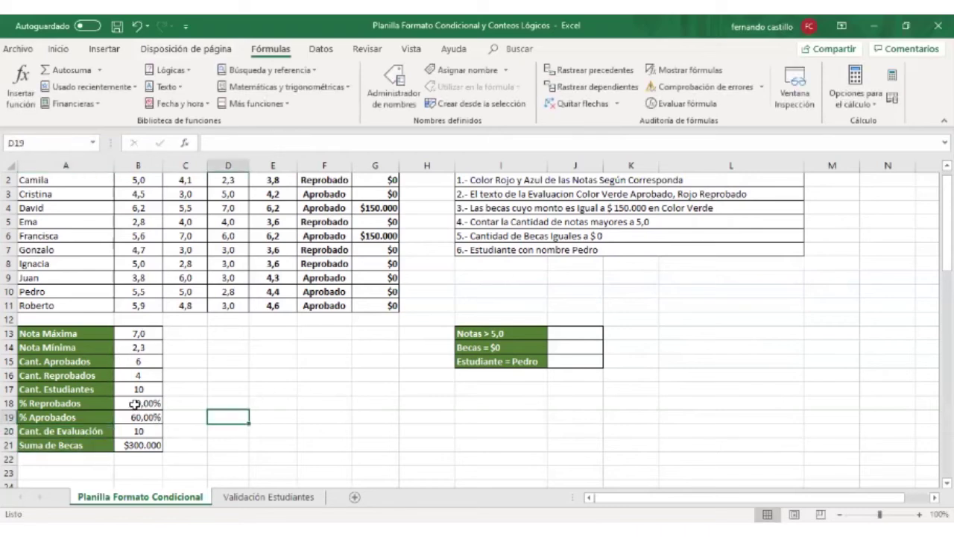
- Select all grades of Nota 1 to Nota 3 in the range B2:D11
click(142, 362)
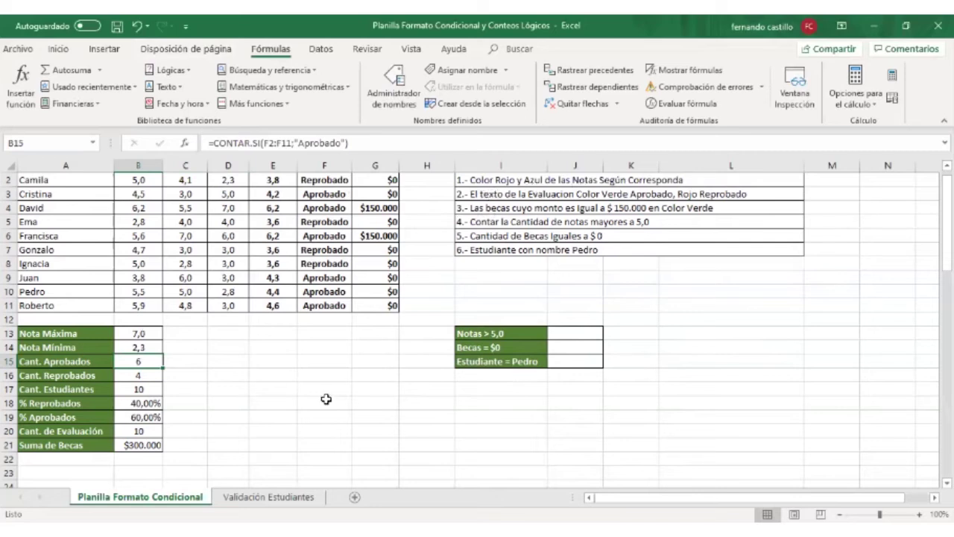
scroll(290, 386, up, 1)
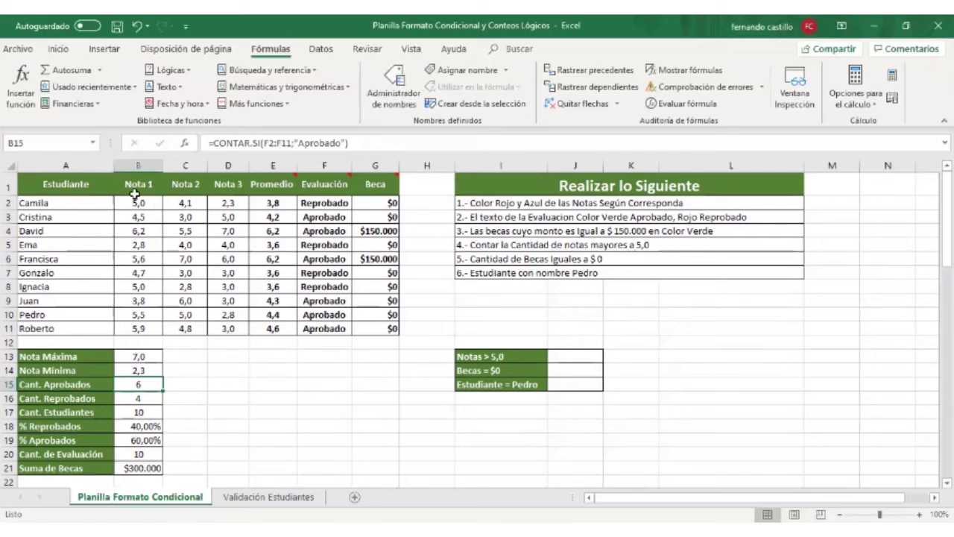
drag(136, 198, 216, 331)
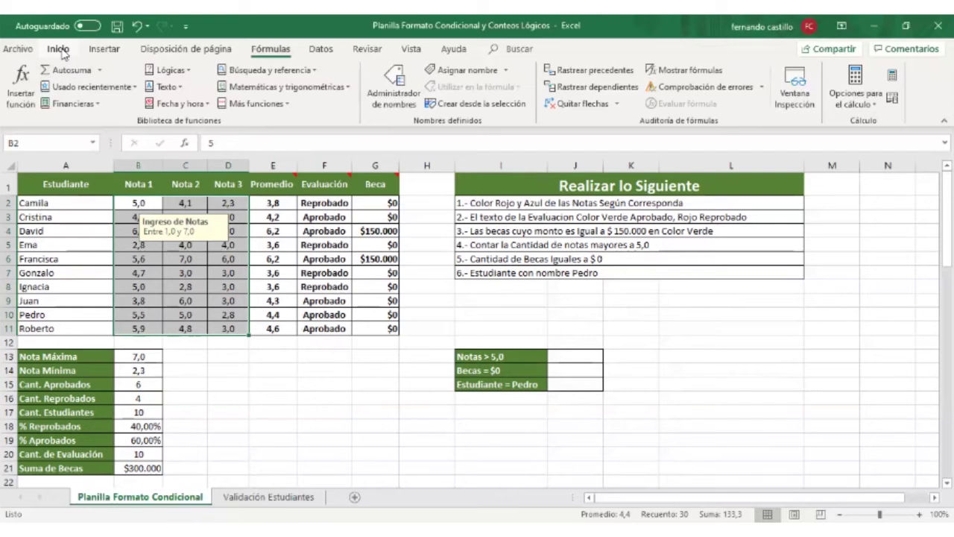
click(58, 49)
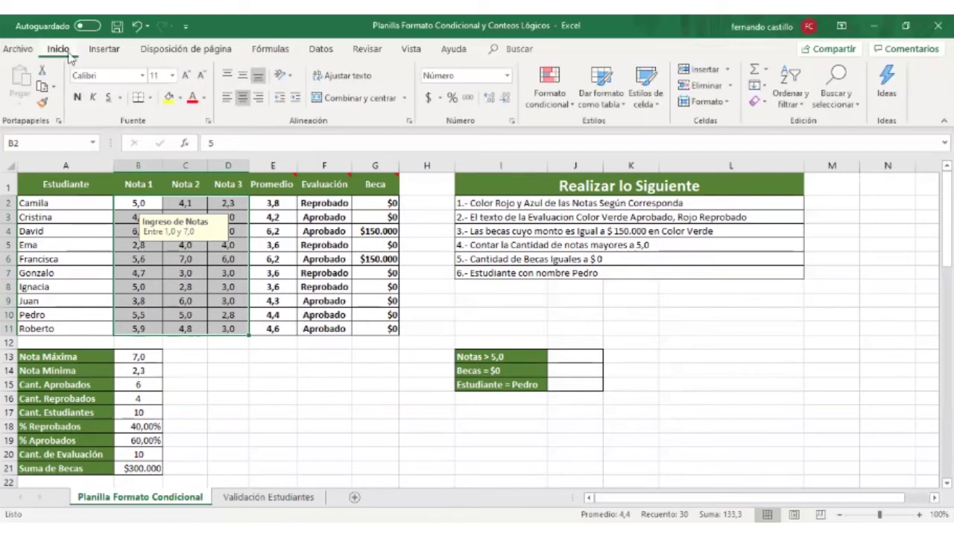
click(549, 108)
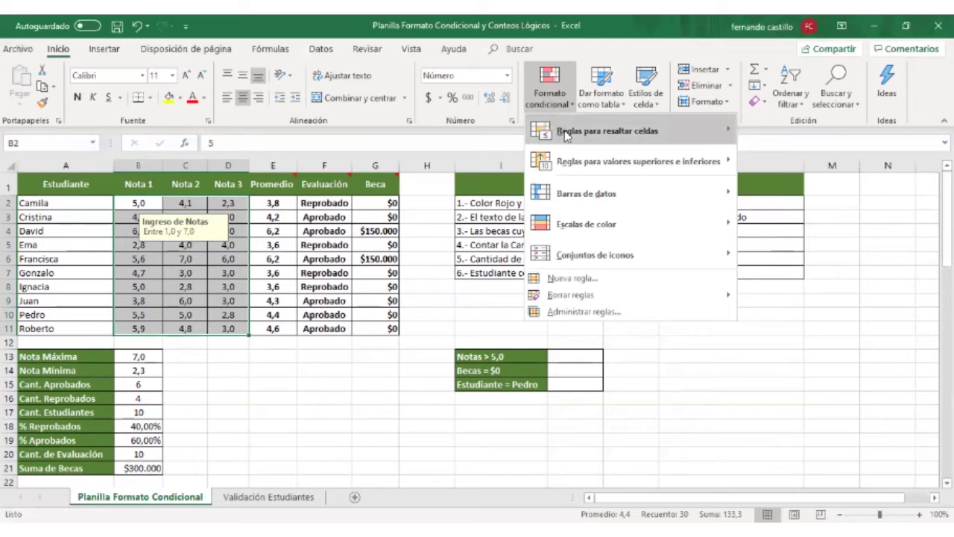
mouse_move(714, 134)
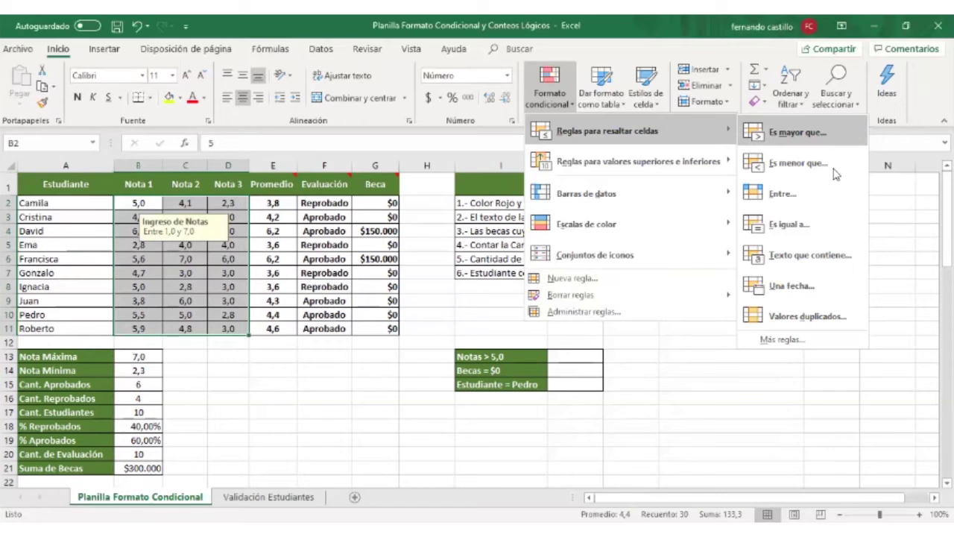
click(803, 343)
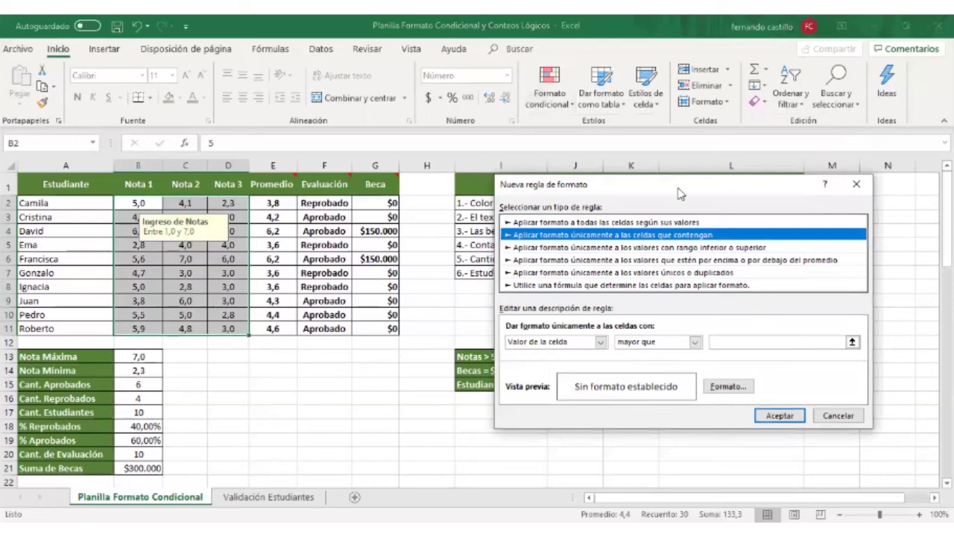
drag(680, 194, 632, 104)
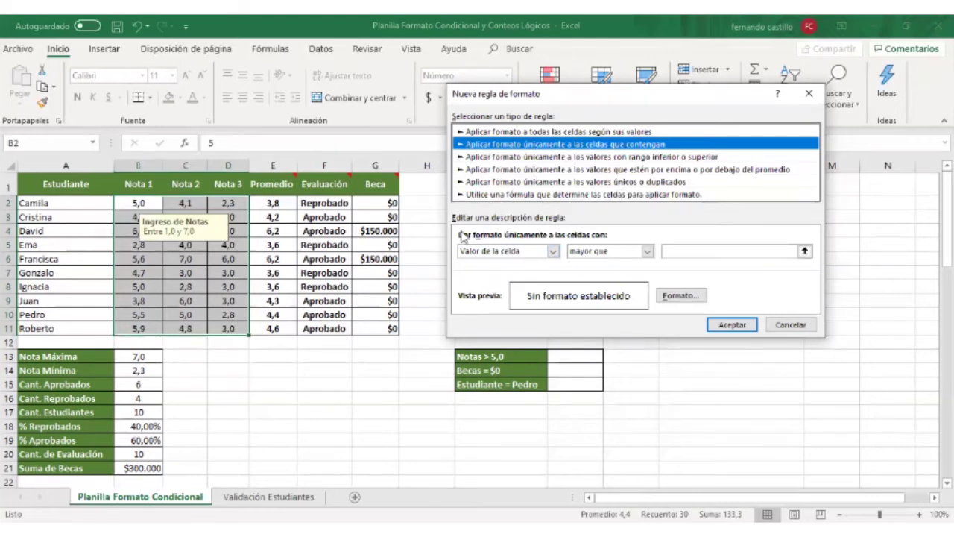
click(790, 325)
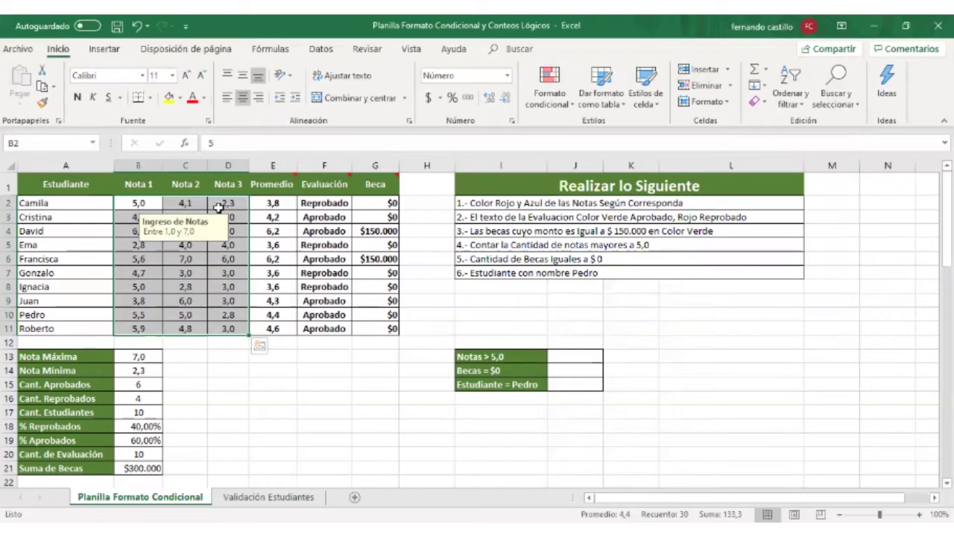
- Create a conditional formatting rule for the selected grades with the condition cell value "mayor o igual que" 4
click(548, 111)
mouse_move(608, 131)
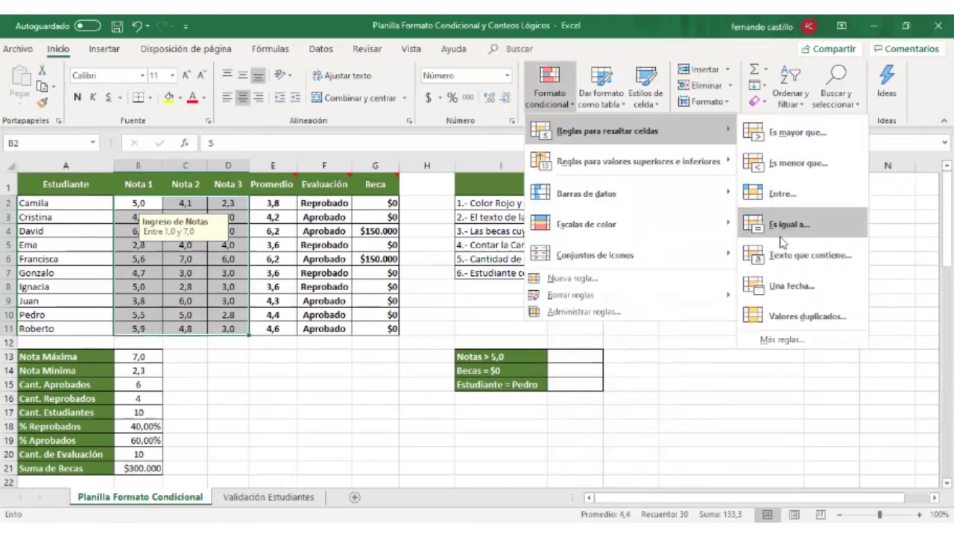
click(781, 340)
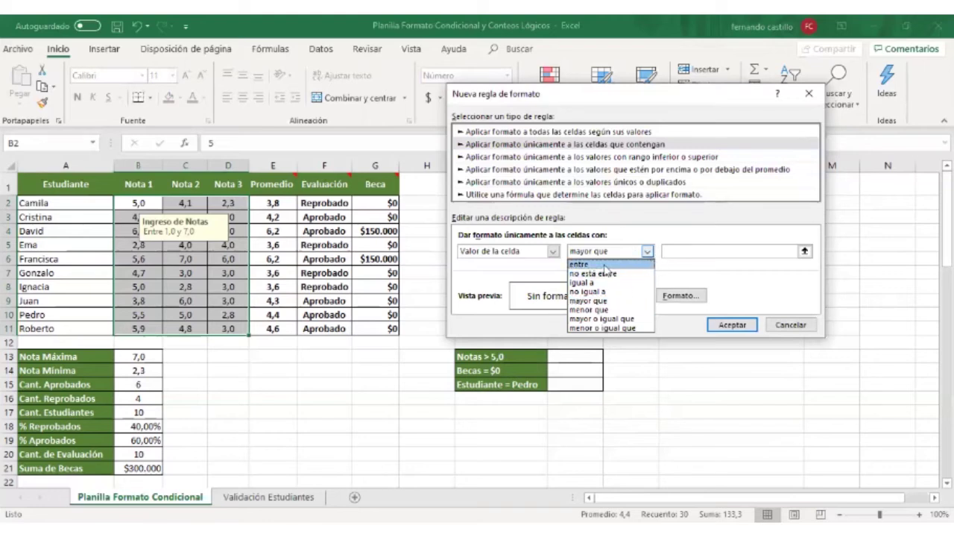
click(613, 319)
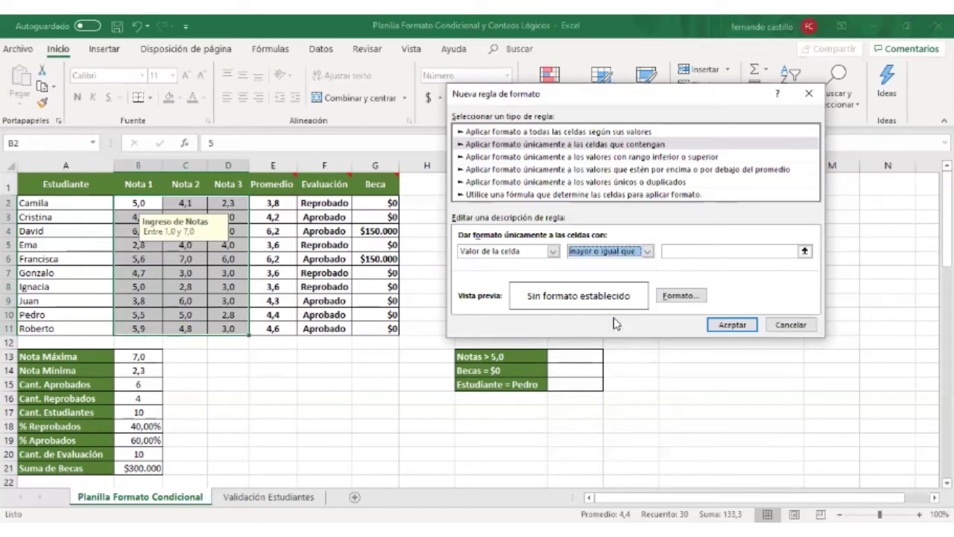
click(671, 251)
text(4)
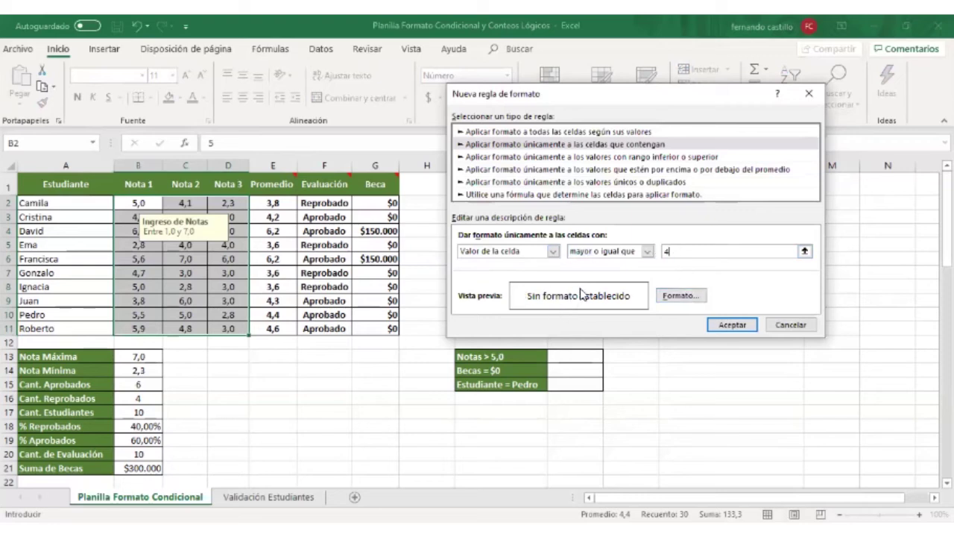
- Give the rule a blue font color with Normal style and apply it to the grades
click(670, 295)
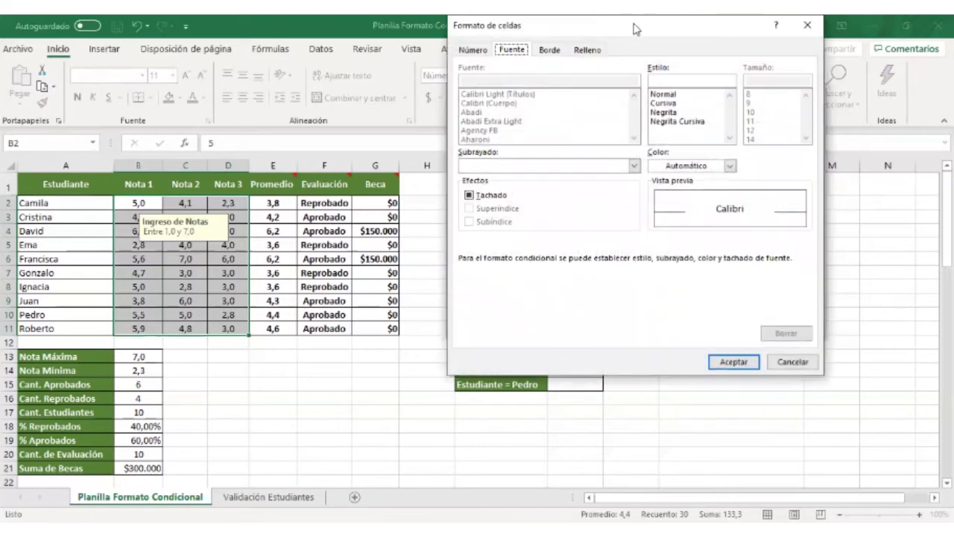
drag(634, 28, 648, 90)
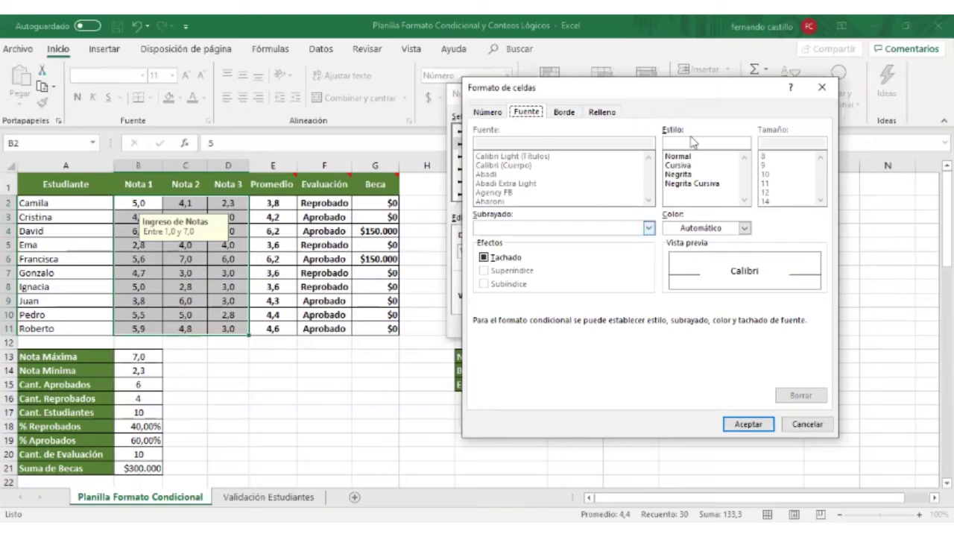
click(602, 113)
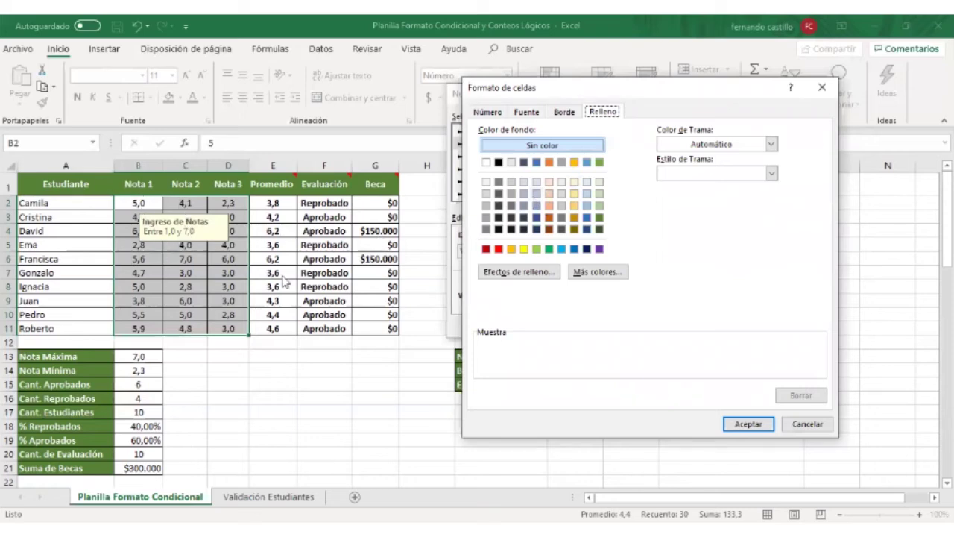
click(527, 112)
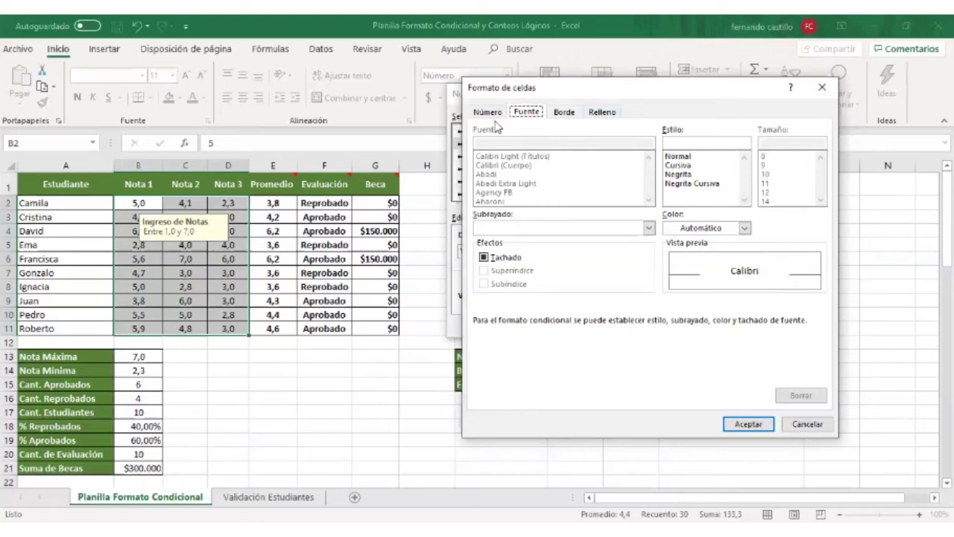
click(746, 230)
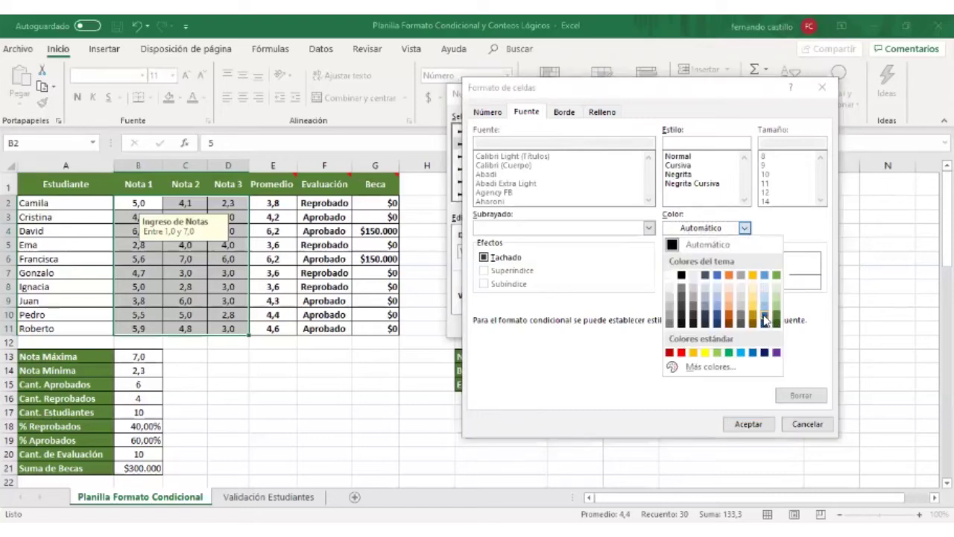
click(764, 319)
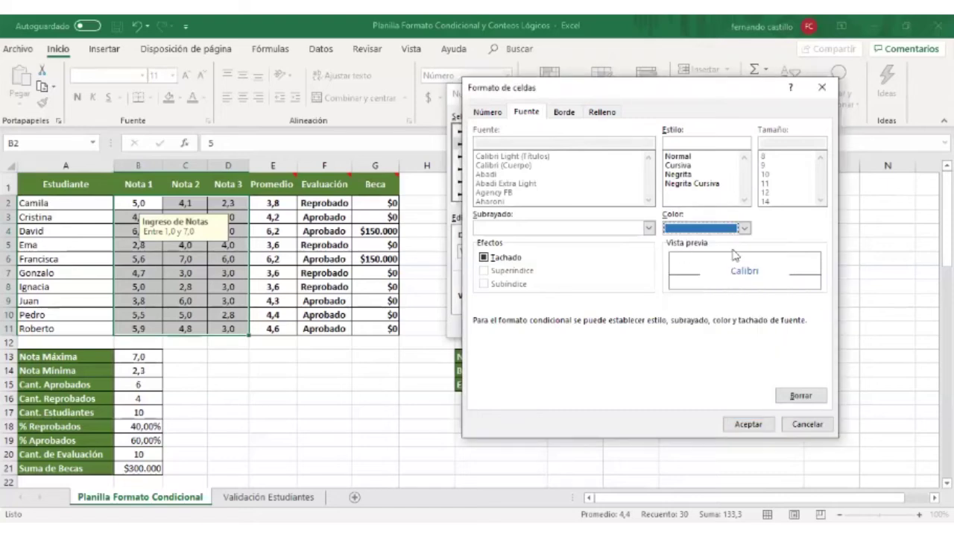
click(681, 158)
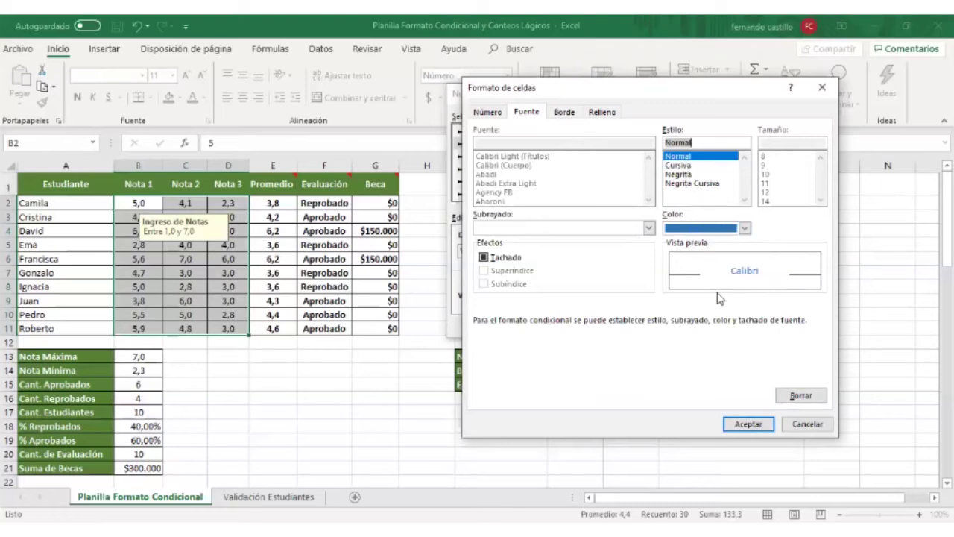
click(756, 425)
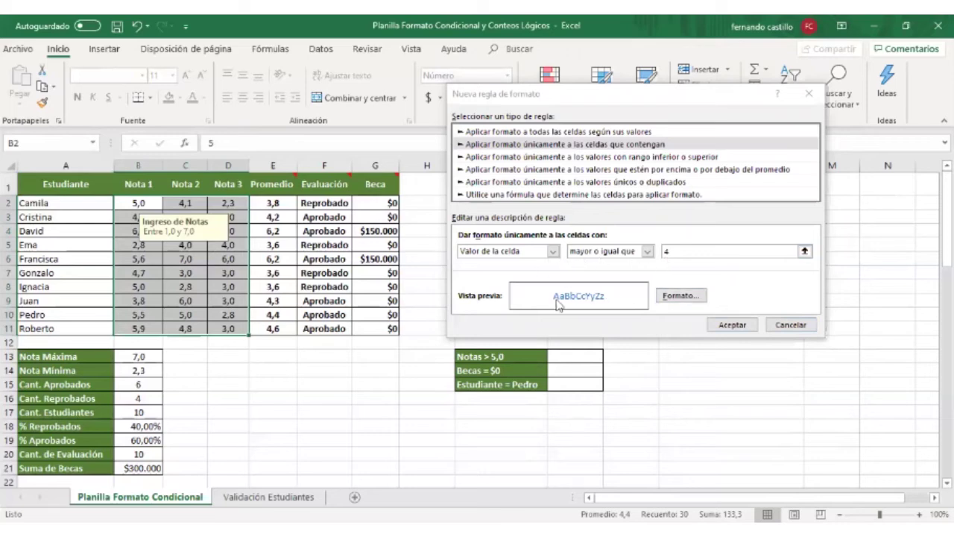
click(732, 325)
click(736, 371)
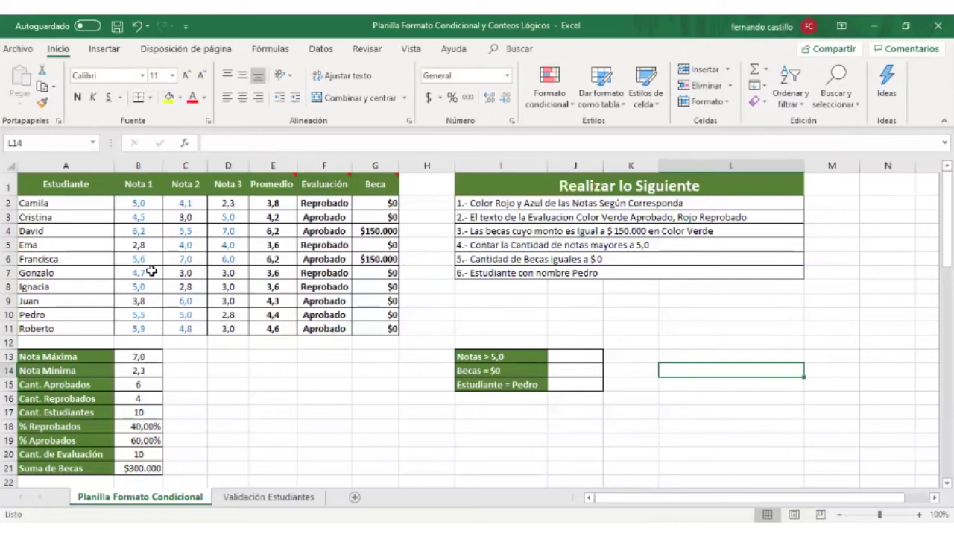
- Create a conditional formatting rule for the grades in B2:D11 with the condition cell value "menor que" 4
click(145, 204)
drag(146, 216, 216, 322)
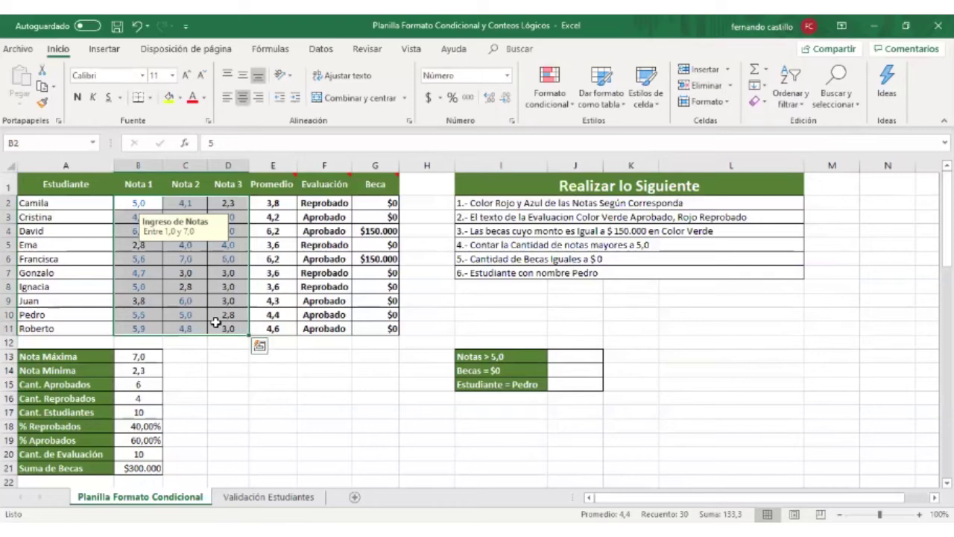
click(547, 108)
mouse_move(716, 131)
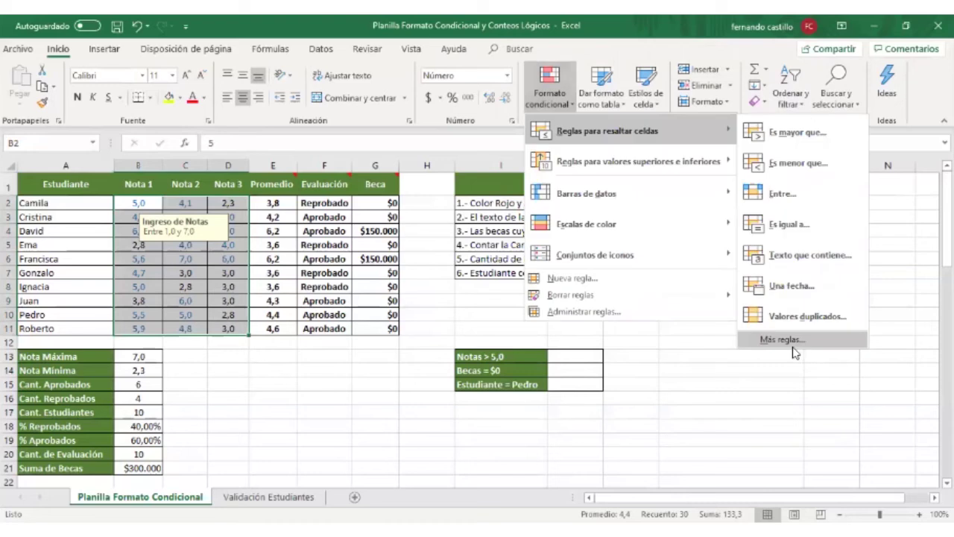
click(781, 340)
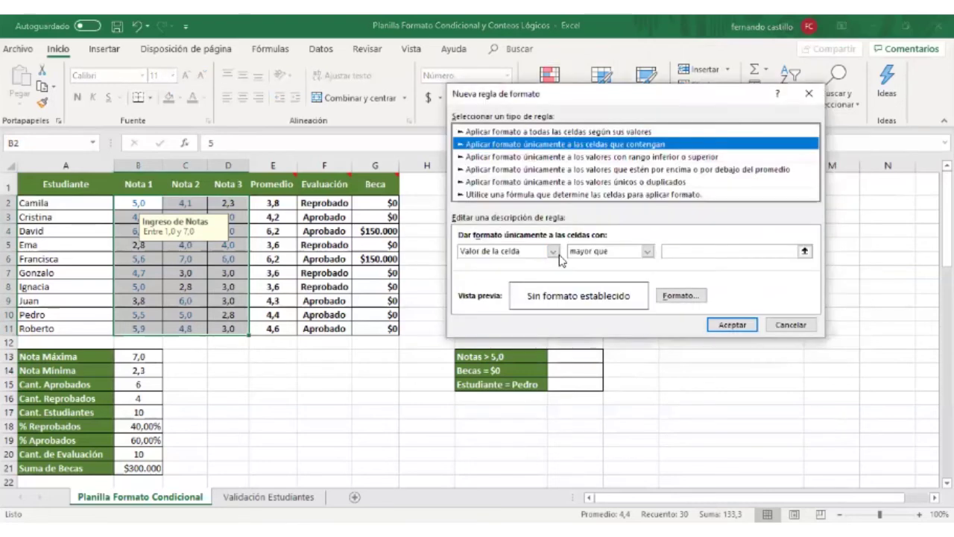
click(647, 251)
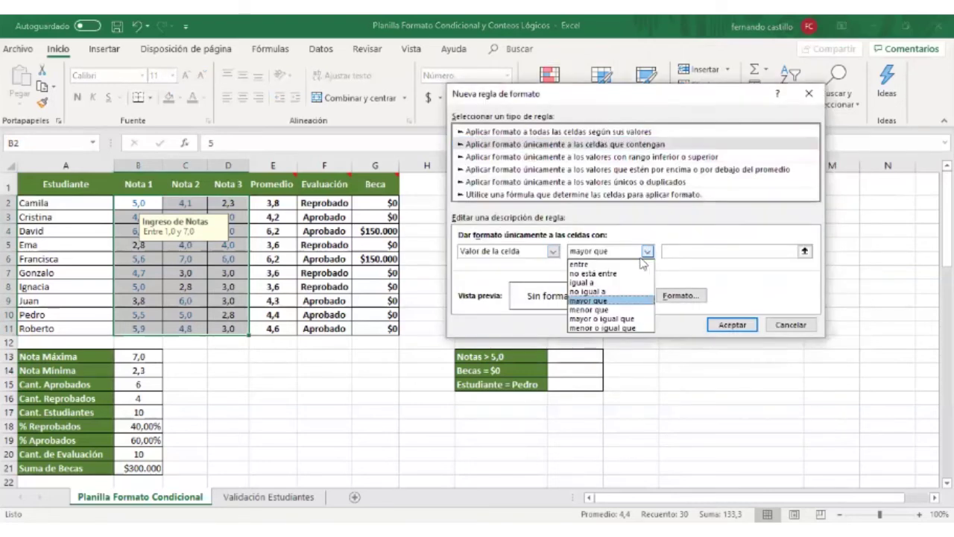
click(617, 312)
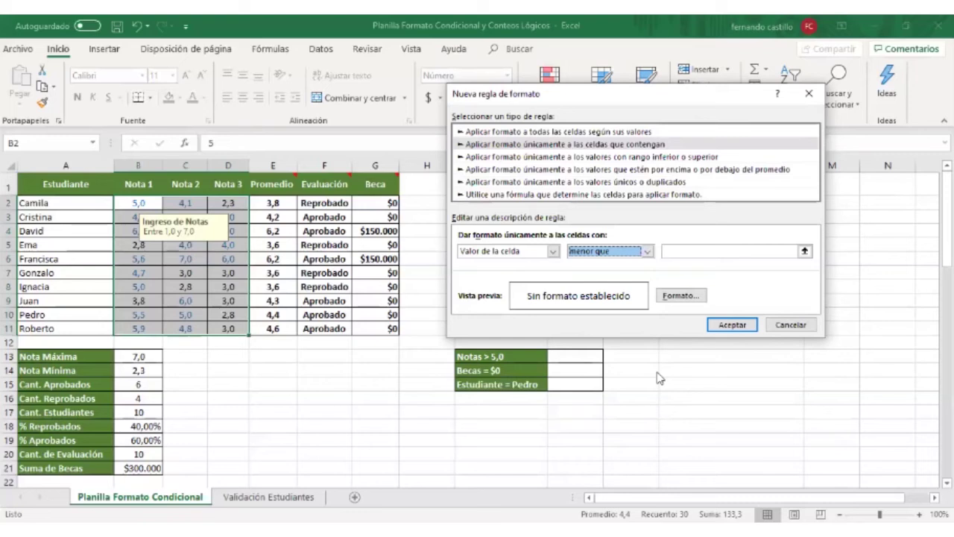
click(685, 252)
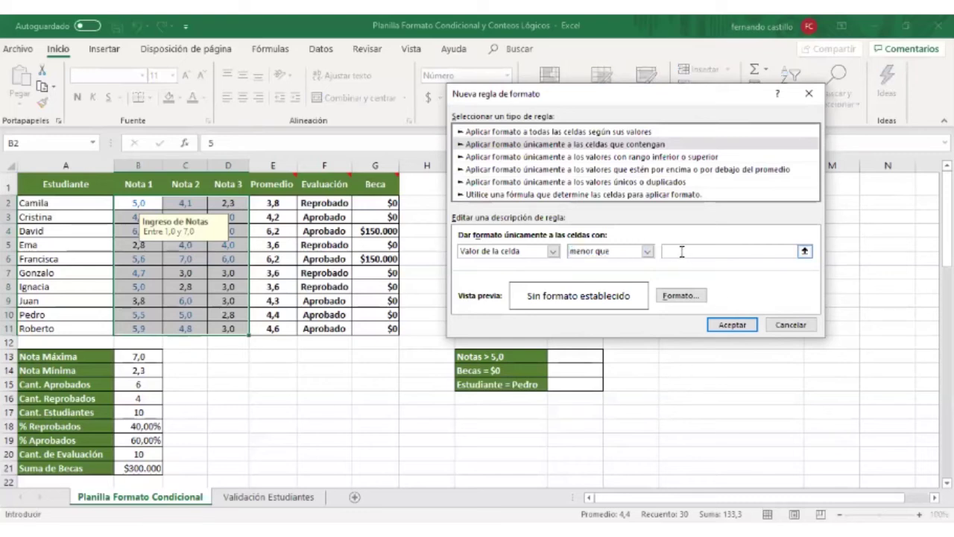
text(4)
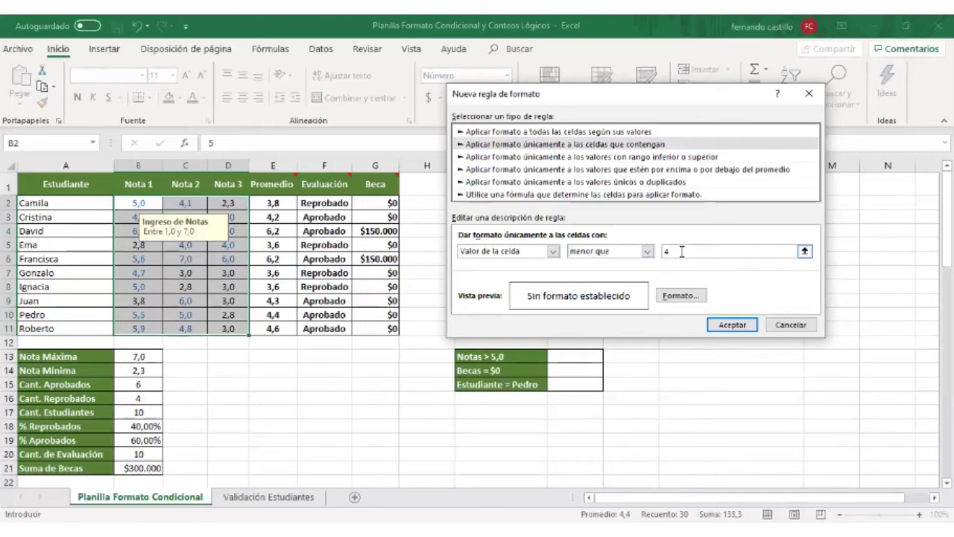
- Give the "menor que" 4 rule a red font color with Normal style and apply it to the grades
click(682, 295)
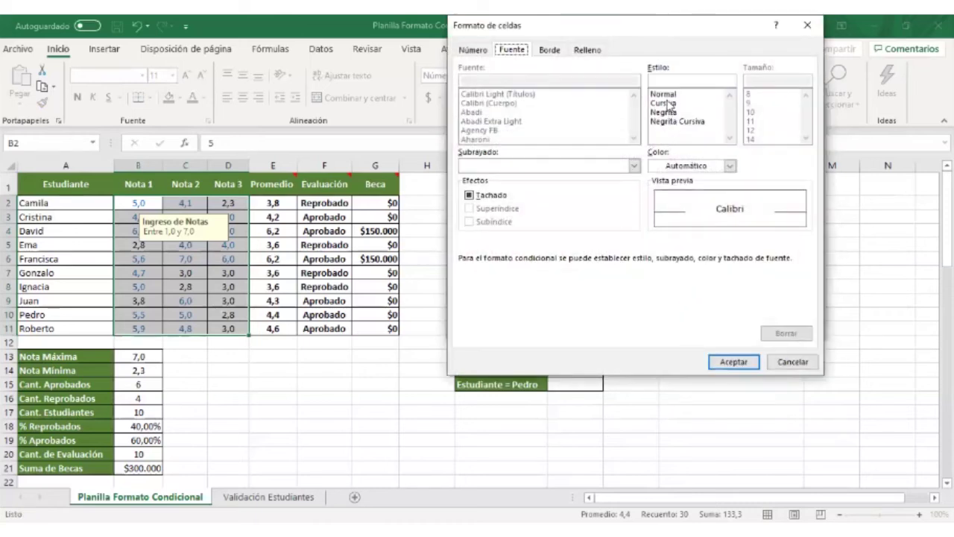
click(665, 94)
click(729, 165)
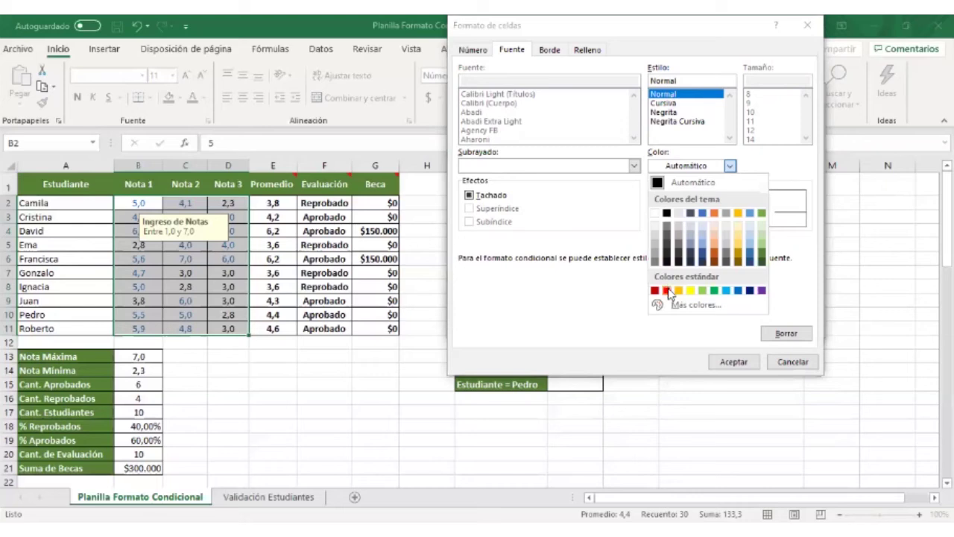
click(667, 291)
click(733, 361)
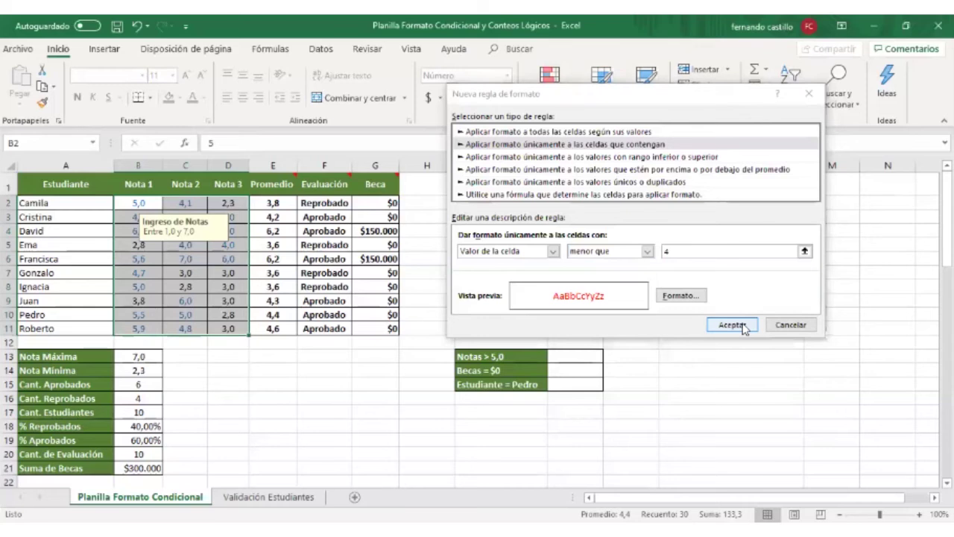
click(731, 324)
click(273, 341)
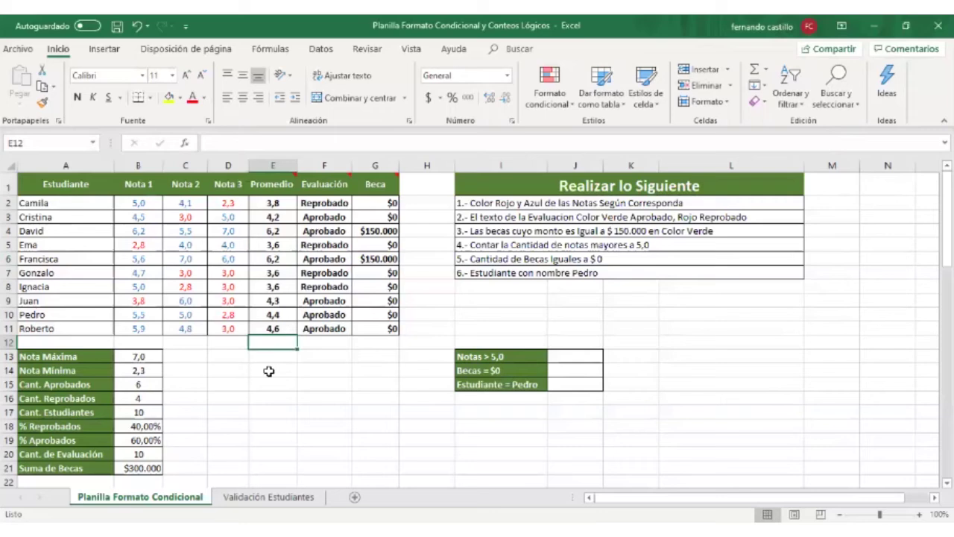
- Review the conditional formatting rules that apply to the grades in B2:D11 in the rules manager, leaving them as they are
click(541, 93)
mouse_move(608, 130)
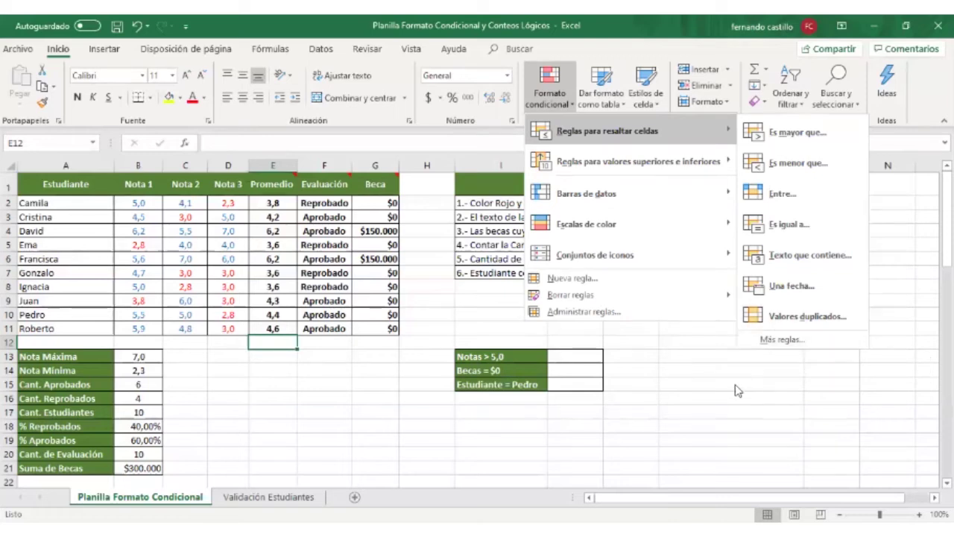
click(290, 305)
drag(129, 205, 216, 325)
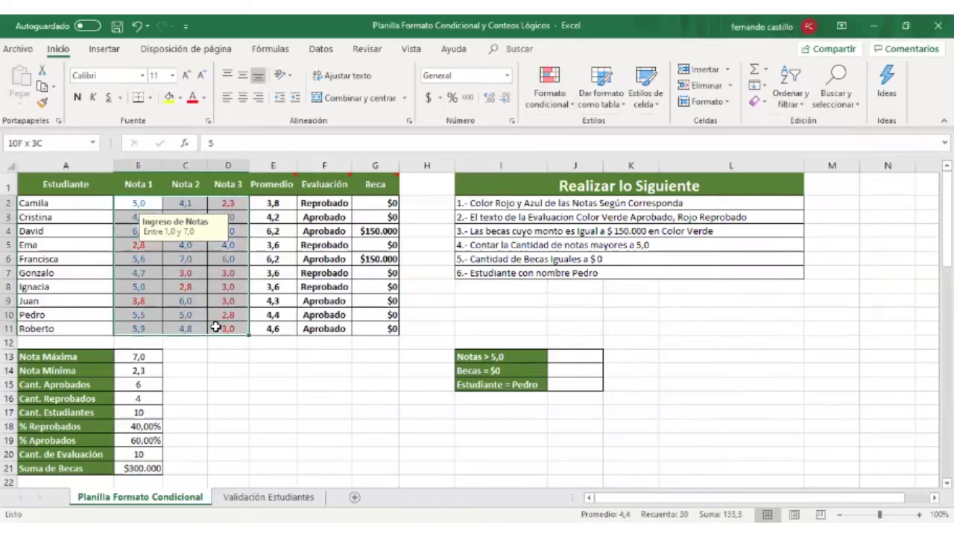
click(555, 102)
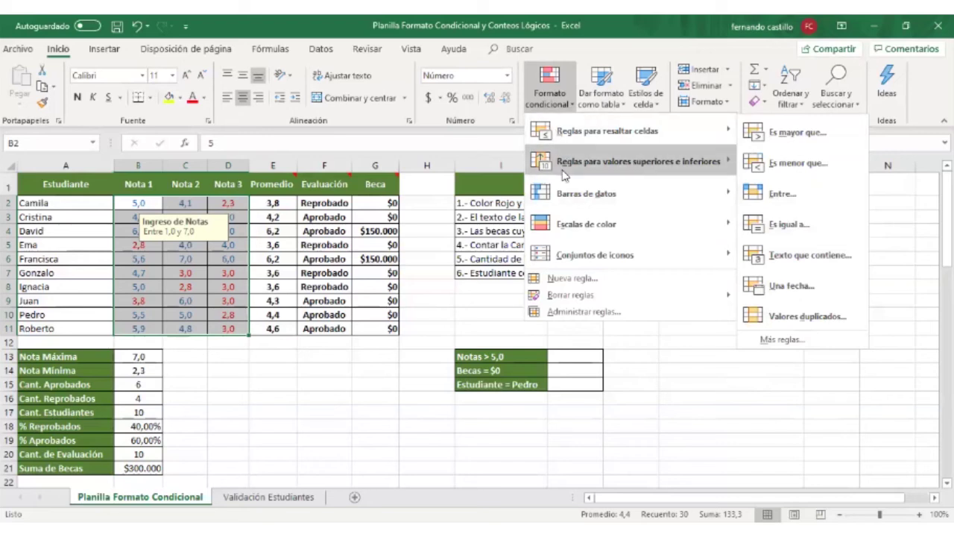
click(584, 311)
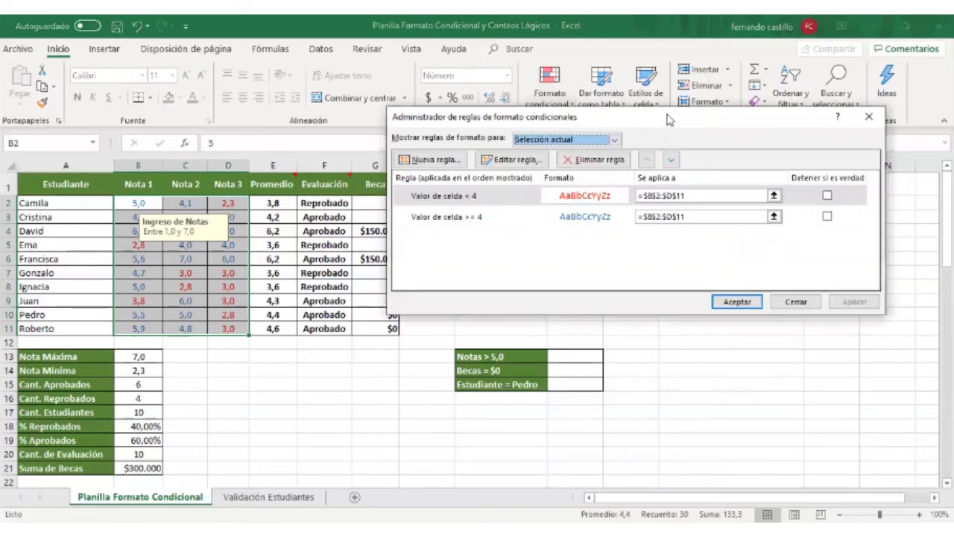
drag(669, 119, 695, 199)
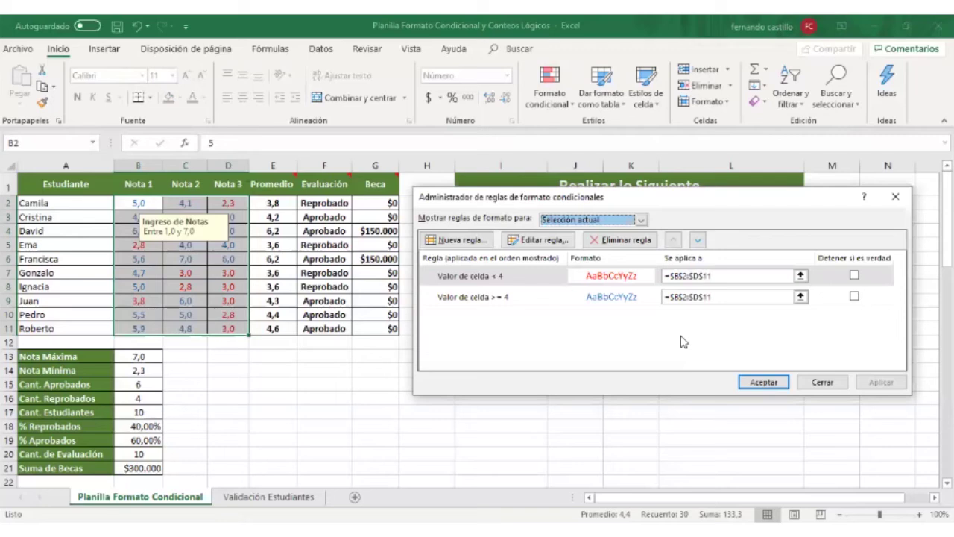
click(823, 382)
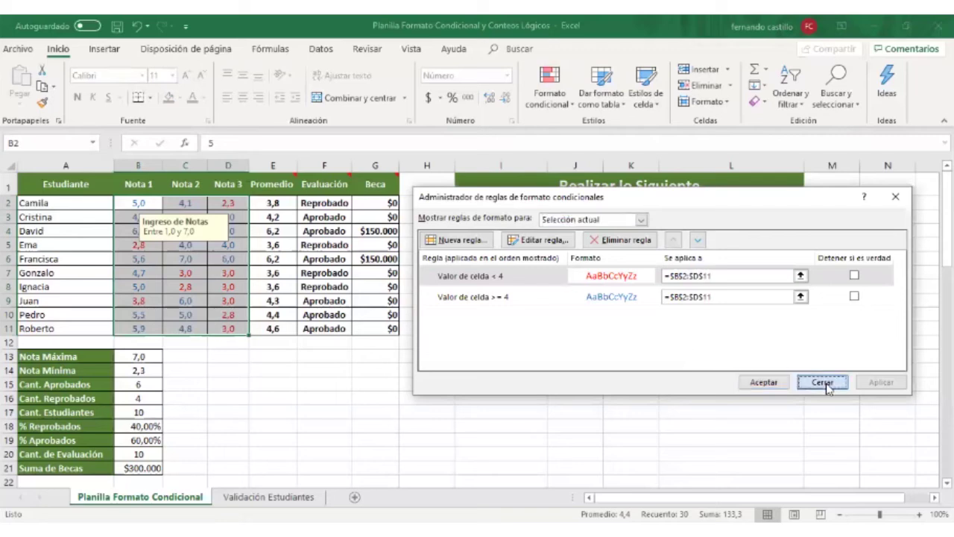
click(322, 380)
- Change the Nota 1 grade in B8 to 2 to test the color rules
click(146, 204)
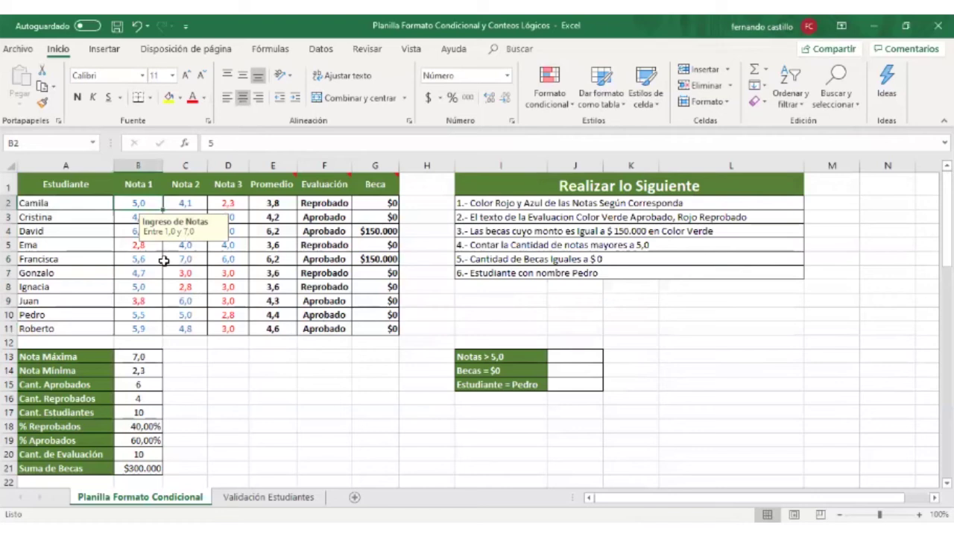
click(195, 289)
click(140, 286)
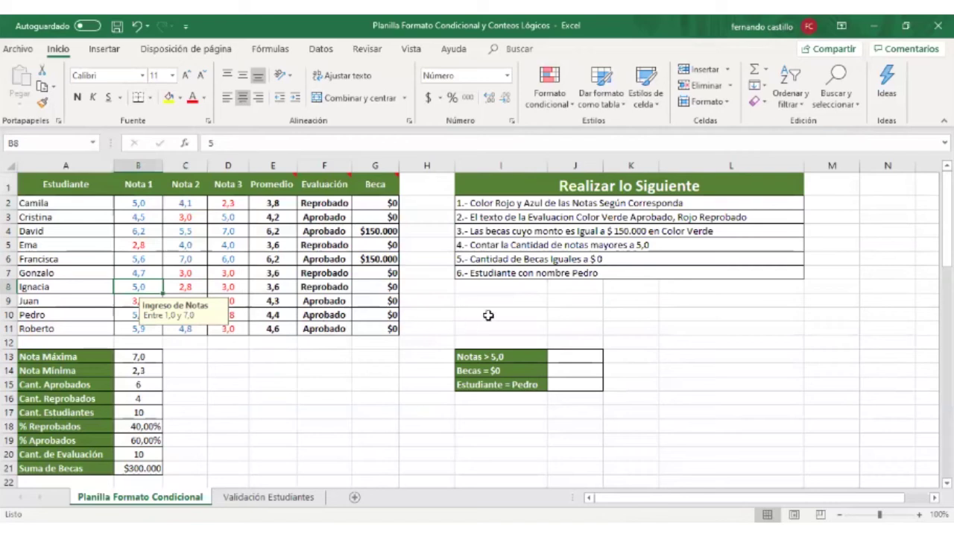
text(2)
key(Return)
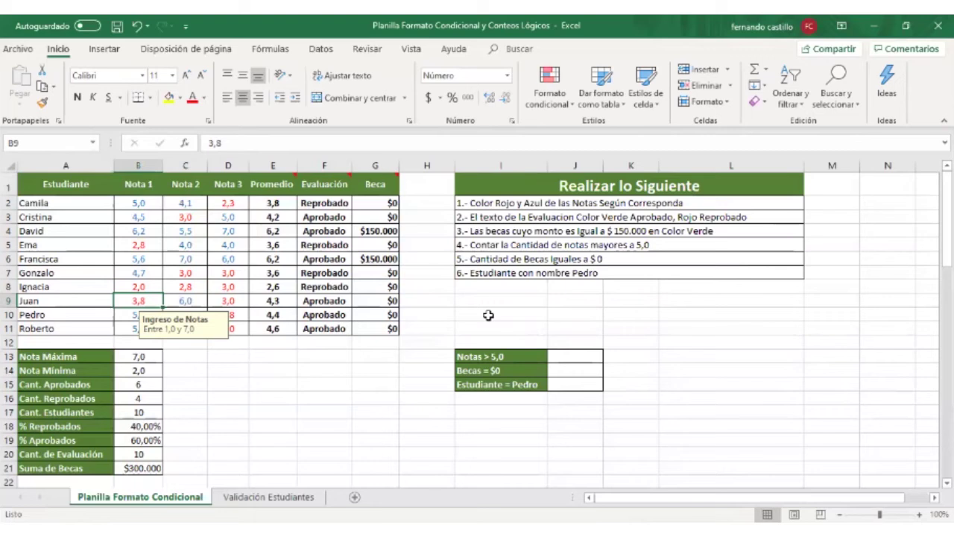
- Change the grade in B8 to 6 as a second color test and set it back to 5
click(130, 288)
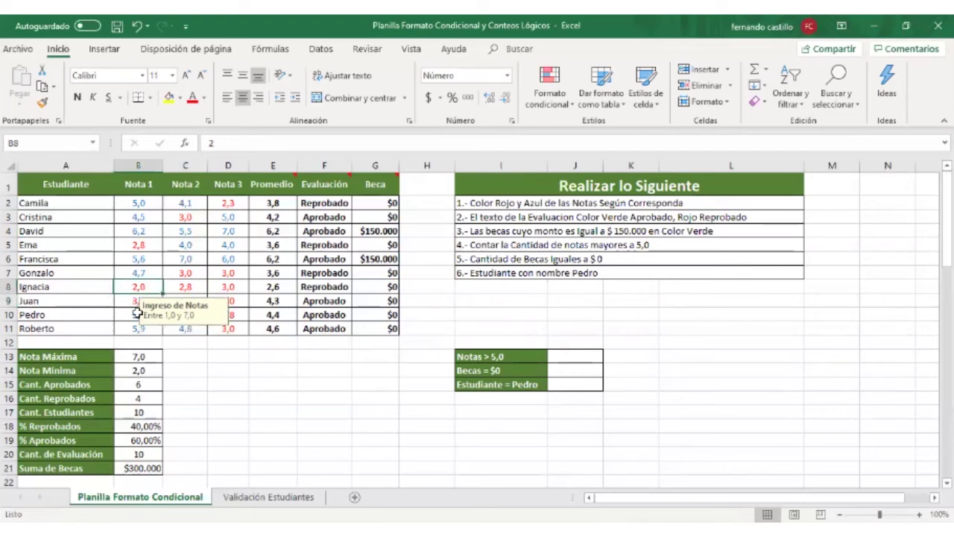
text(6)
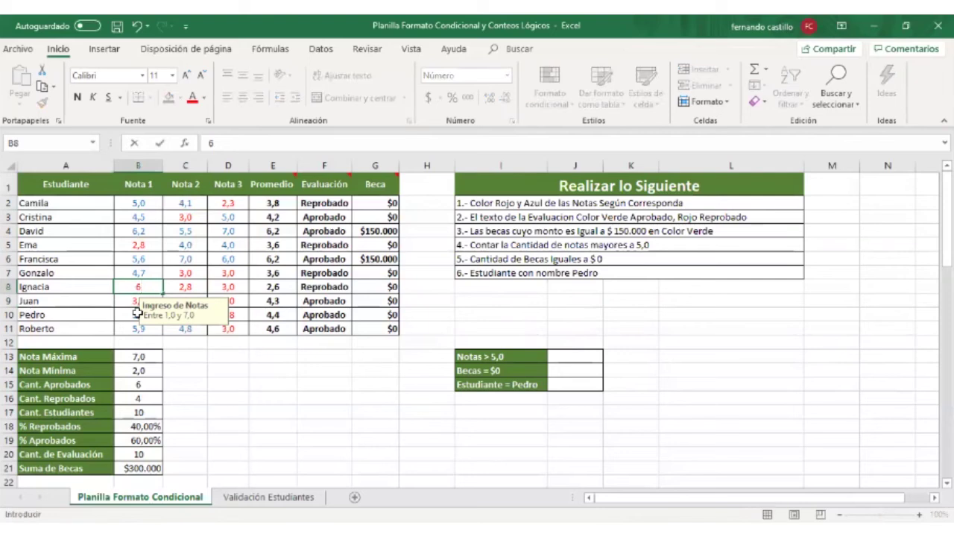
key(Return)
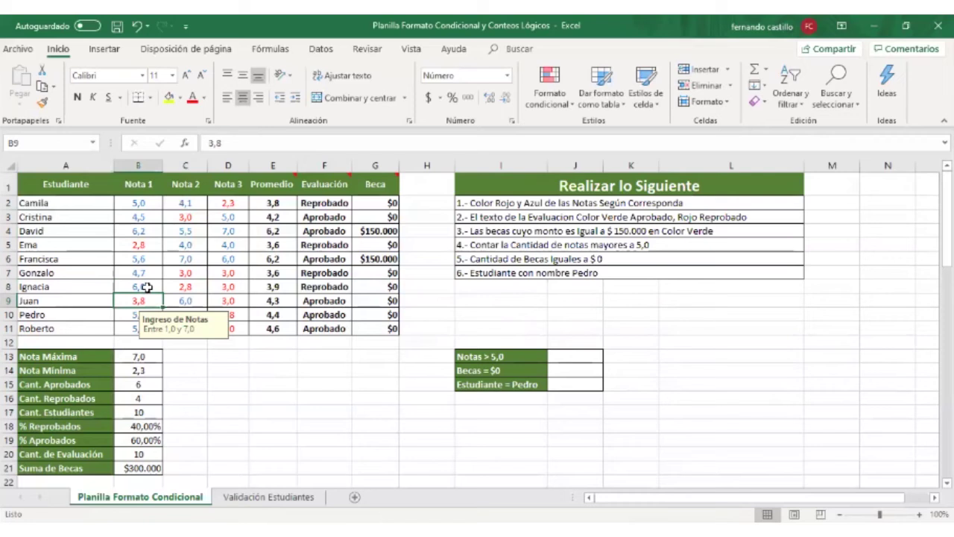
click(148, 288)
text(5)
key(Return)
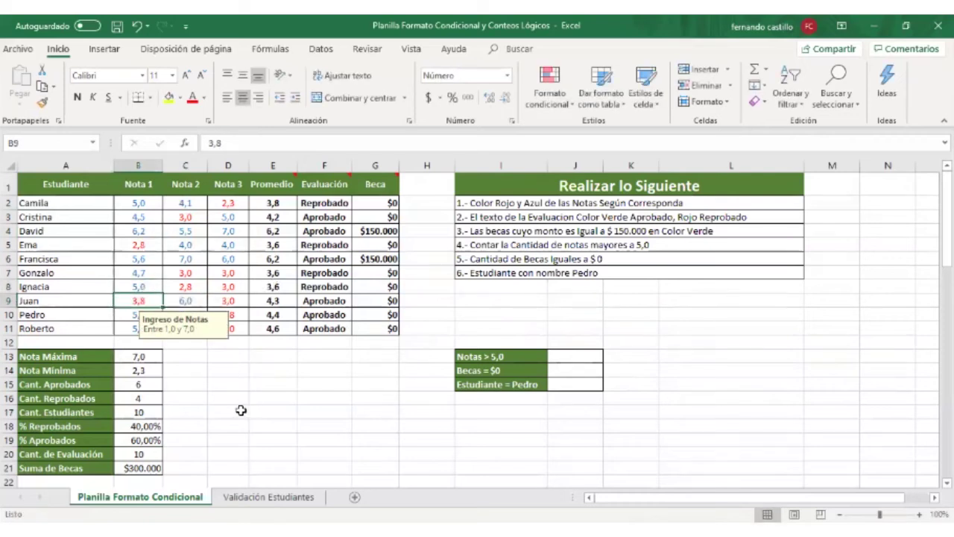
- Mark the first task of the "Realizar lo Siguiente" list as done with a yellow cell fill
click(722, 204)
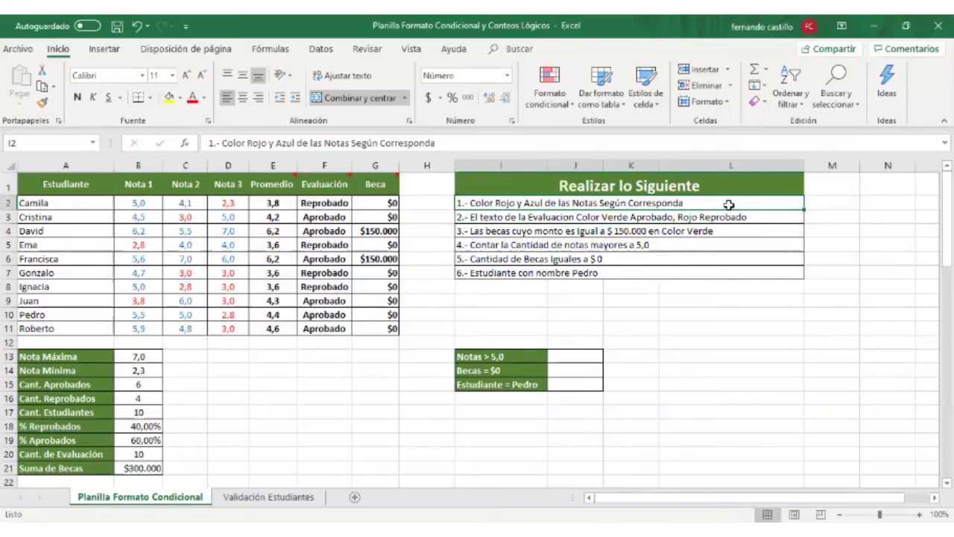
click(181, 102)
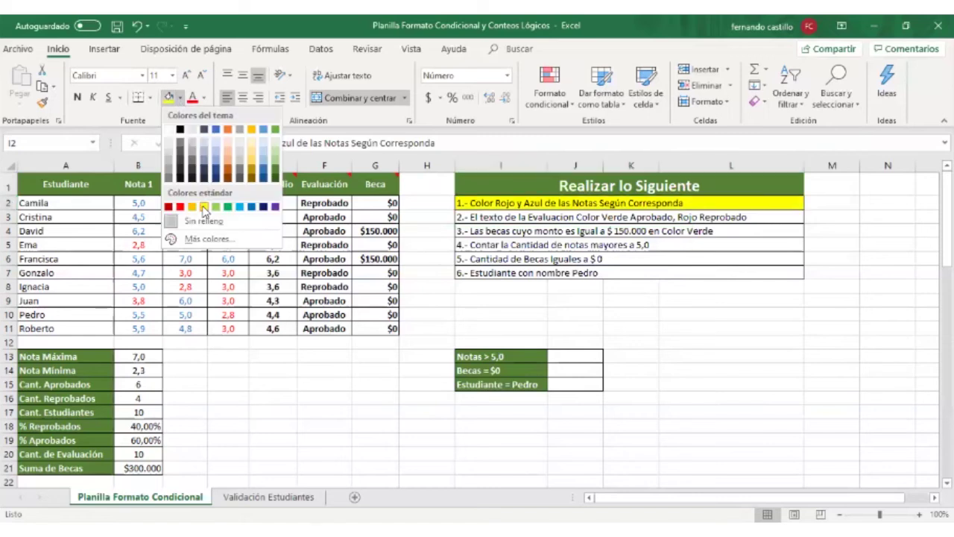
click(204, 207)
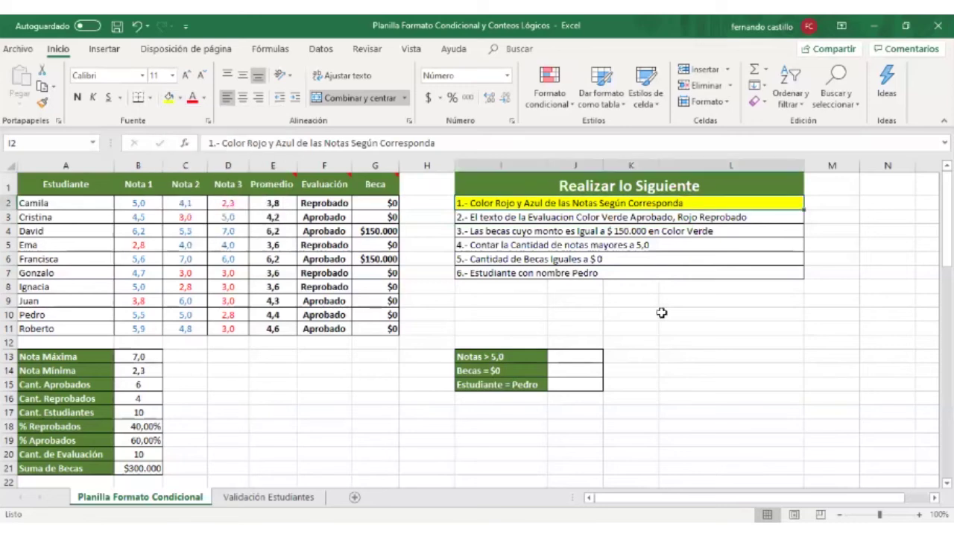
click(671, 313)
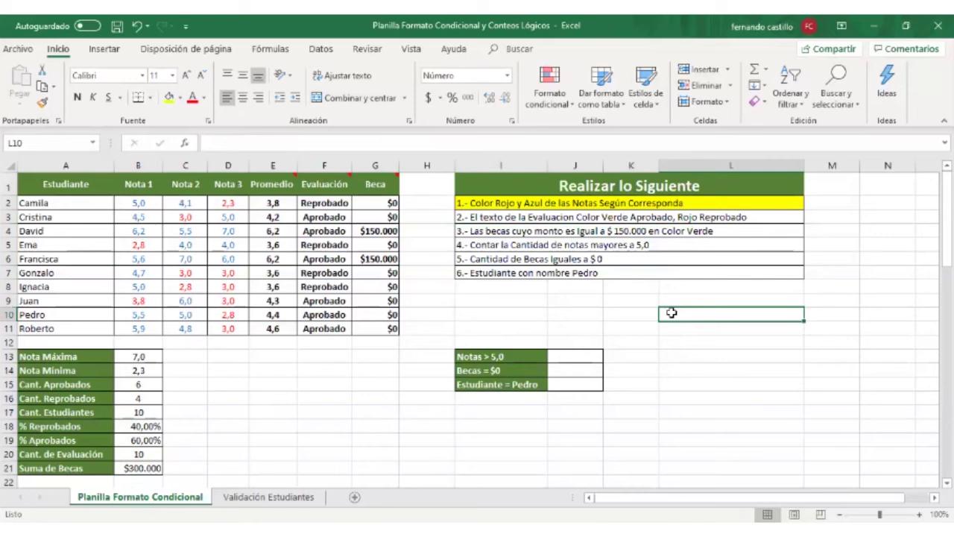
- Correct "Evaluacion" to "Evaluación" in the text of the second task in I3
click(549, 219)
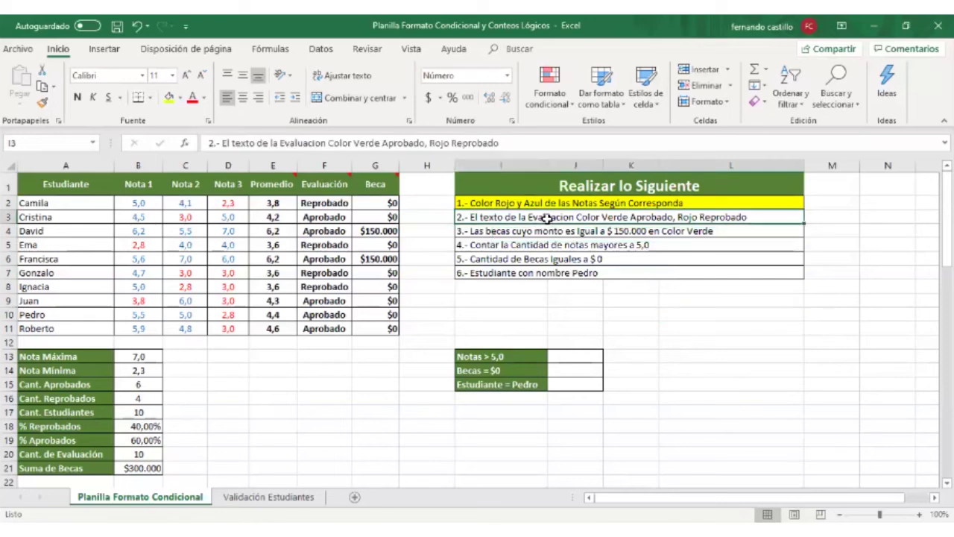
click(322, 142)
key(BackSpace)
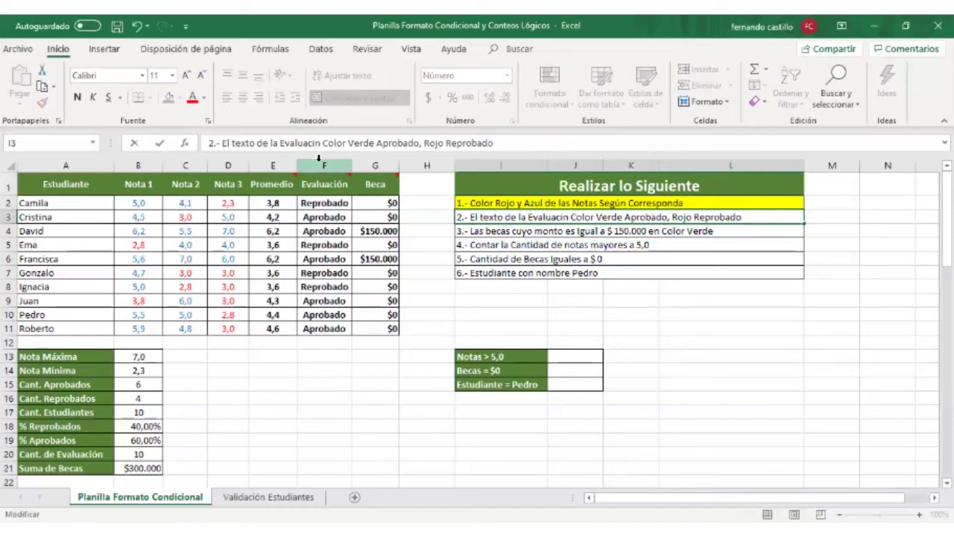
text(ó)
key(Return)
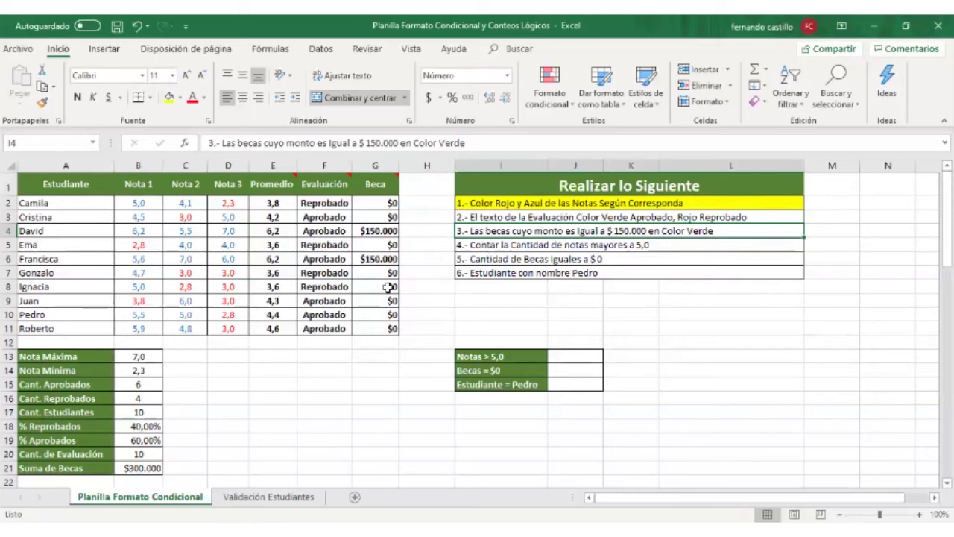
- Create a conditional formatting rule for the Evaluación cells F2:F11 with the condition cell value equal to "aprobado"
drag(324, 201, 324, 329)
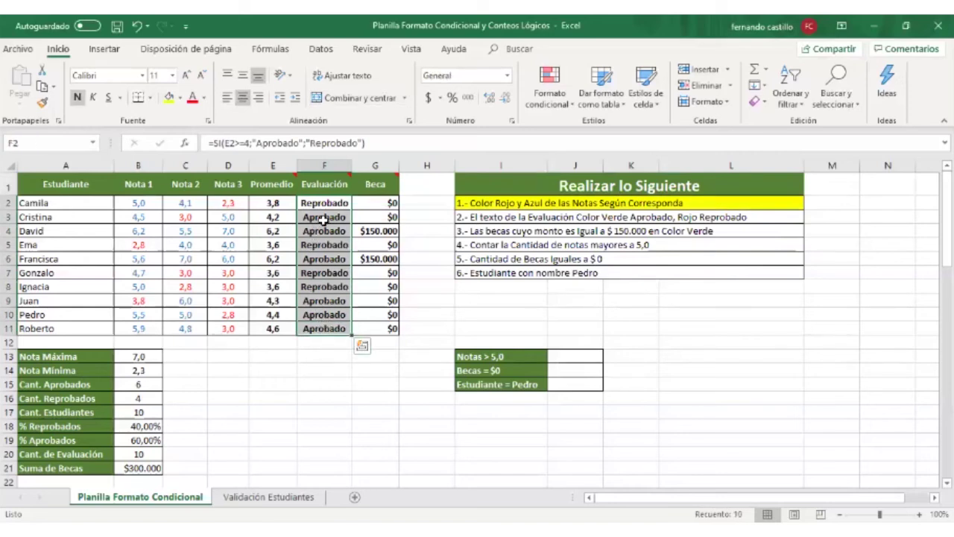
click(549, 105)
mouse_move(618, 130)
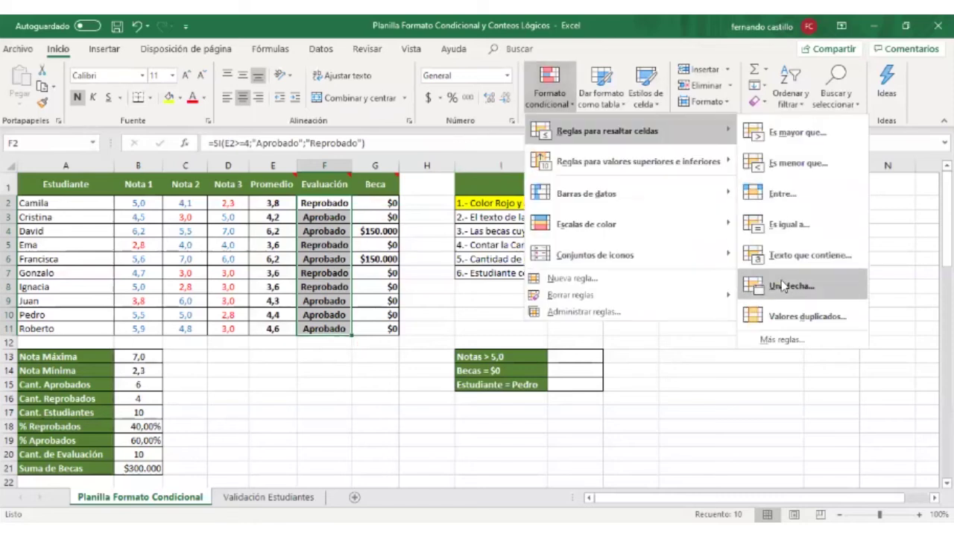
click(789, 341)
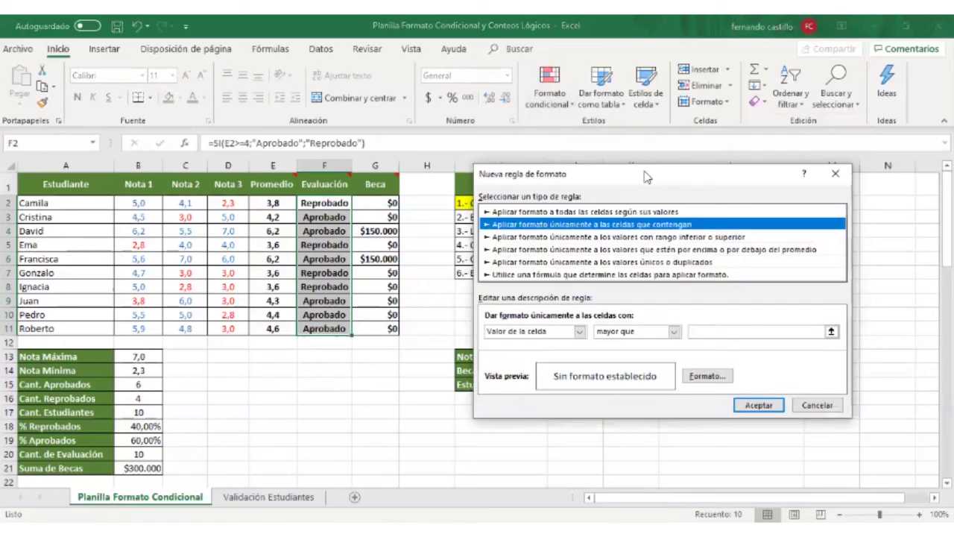
drag(646, 176, 679, 155)
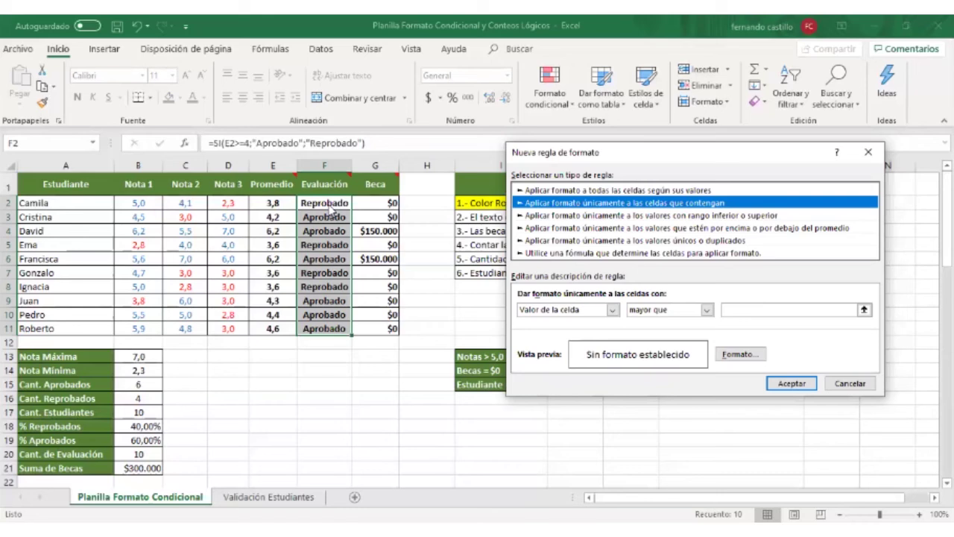
click(707, 310)
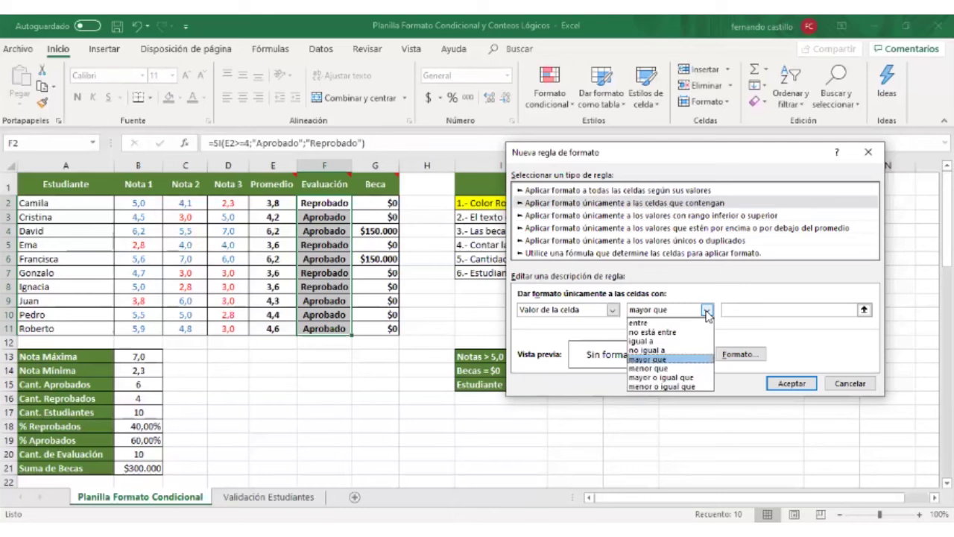
click(659, 341)
click(745, 310)
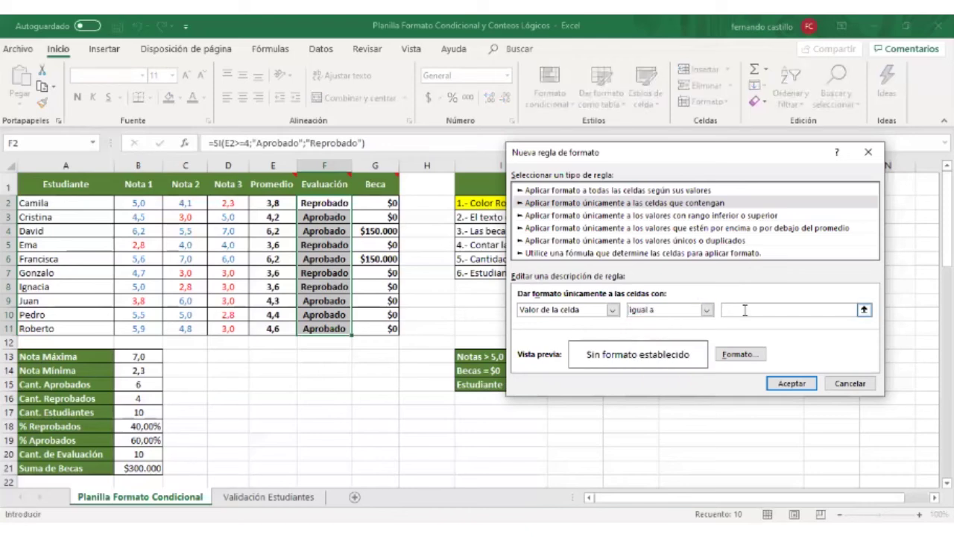
text(aprobado)
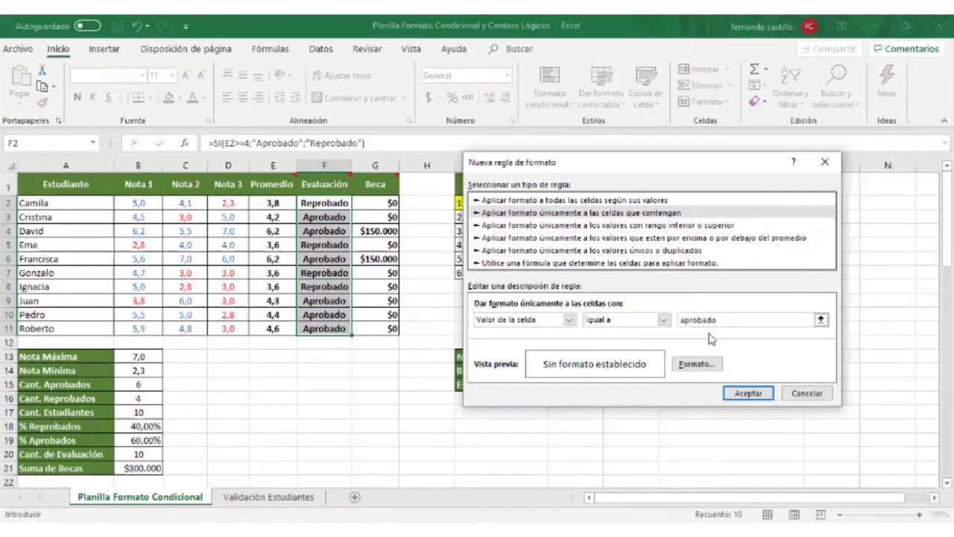
- Give the "aprobado" rule a Normal font style in standard green and apply it to the Evaluación cells
click(740, 354)
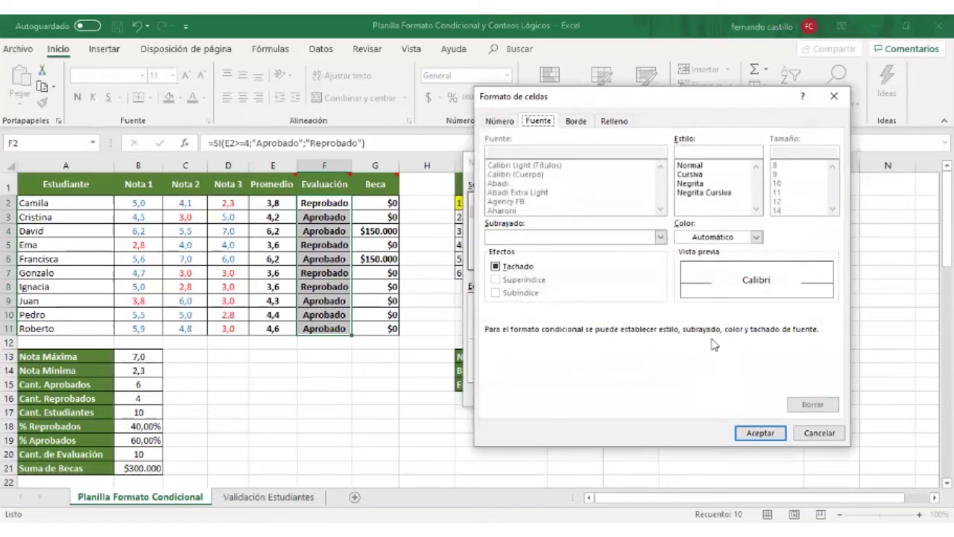
click(690, 165)
click(755, 237)
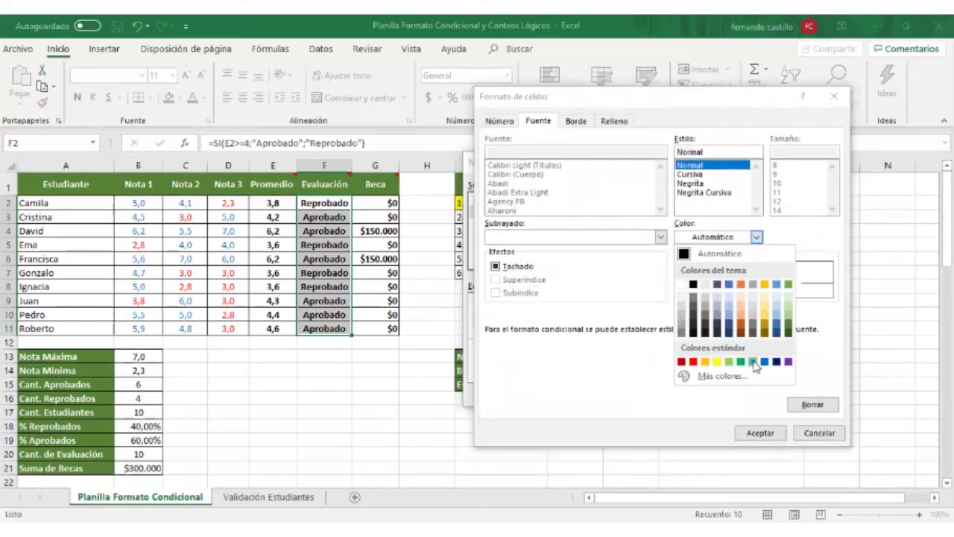
click(752, 361)
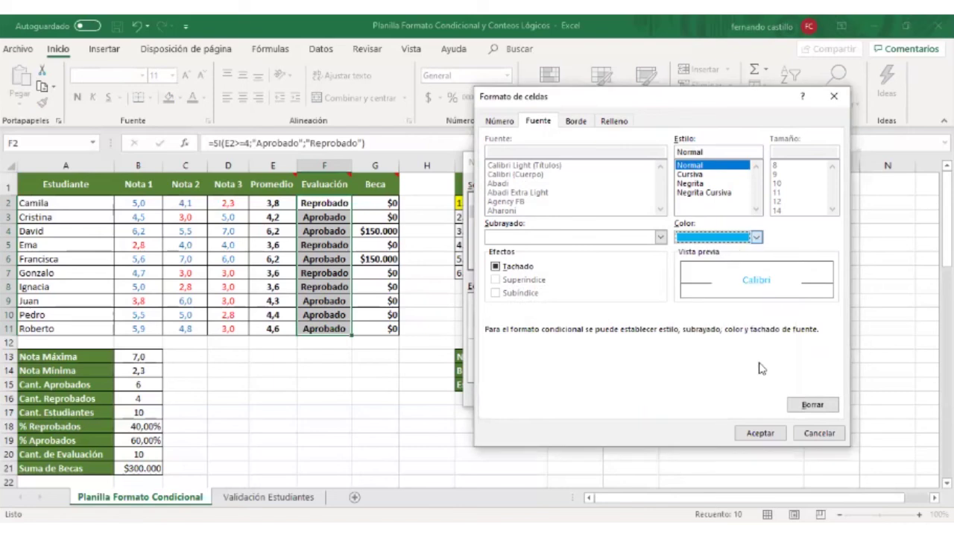
key(alt+Down)
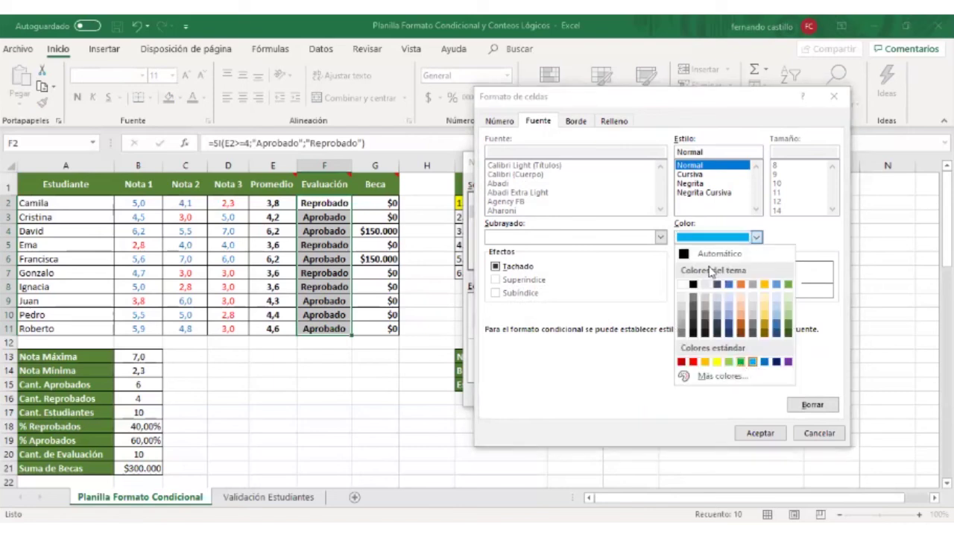
key(Left)
key(Return)
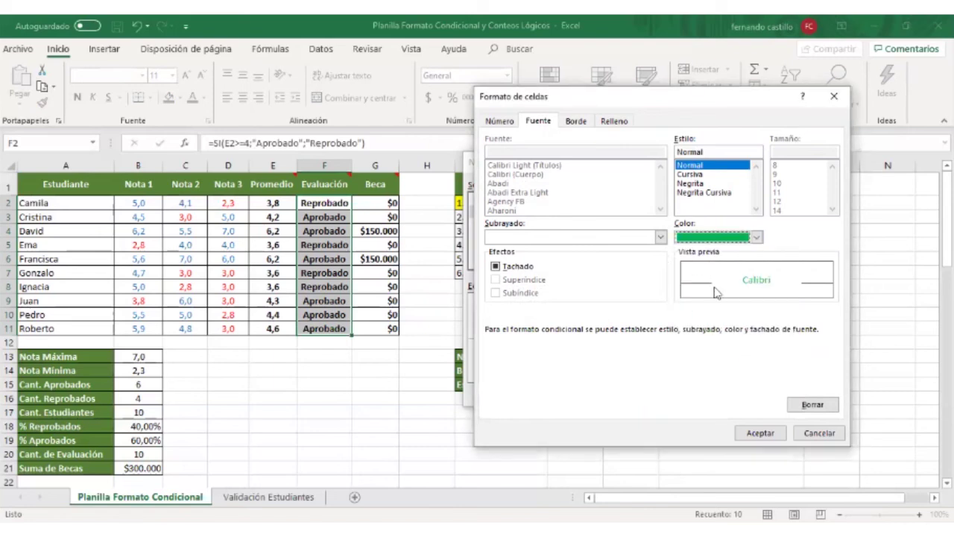
click(759, 436)
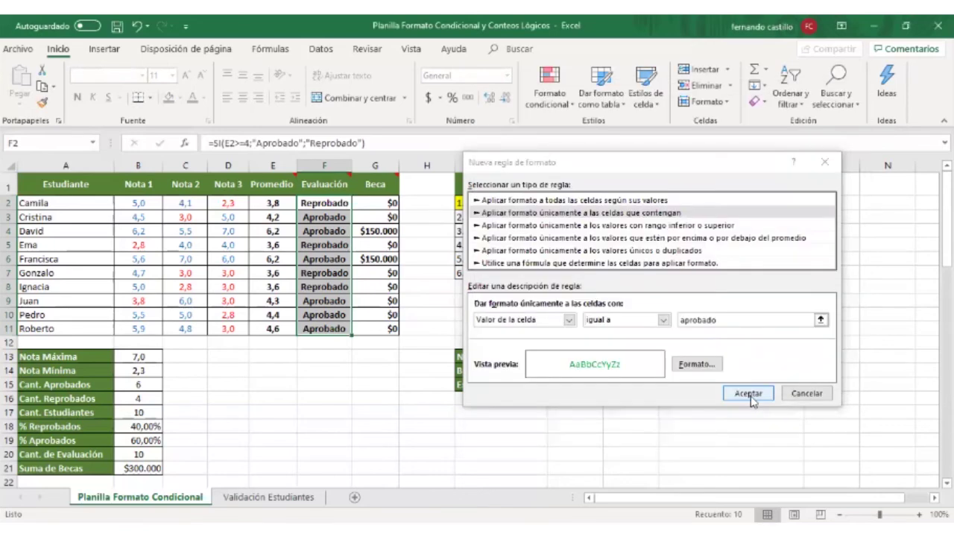
click(748, 393)
click(342, 412)
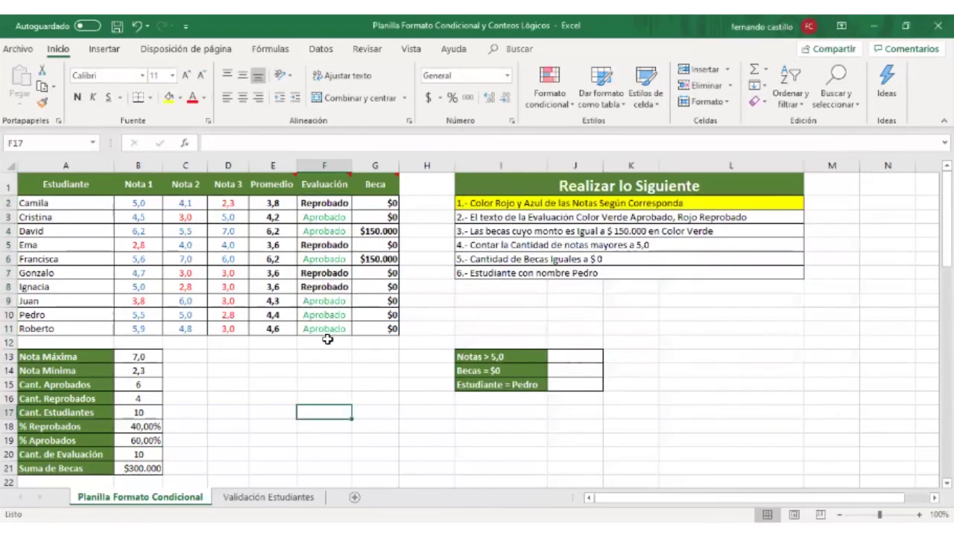
- Create a second conditional formatting rule for F2:F11 with the condition cell value equal to "reprobado"
drag(328, 203, 327, 325)
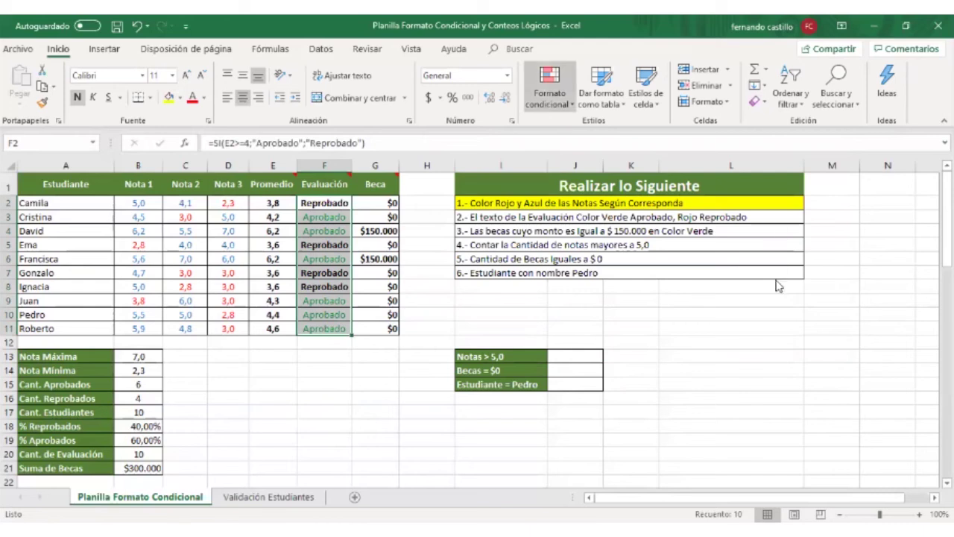
mouse_move(607, 131)
click(775, 341)
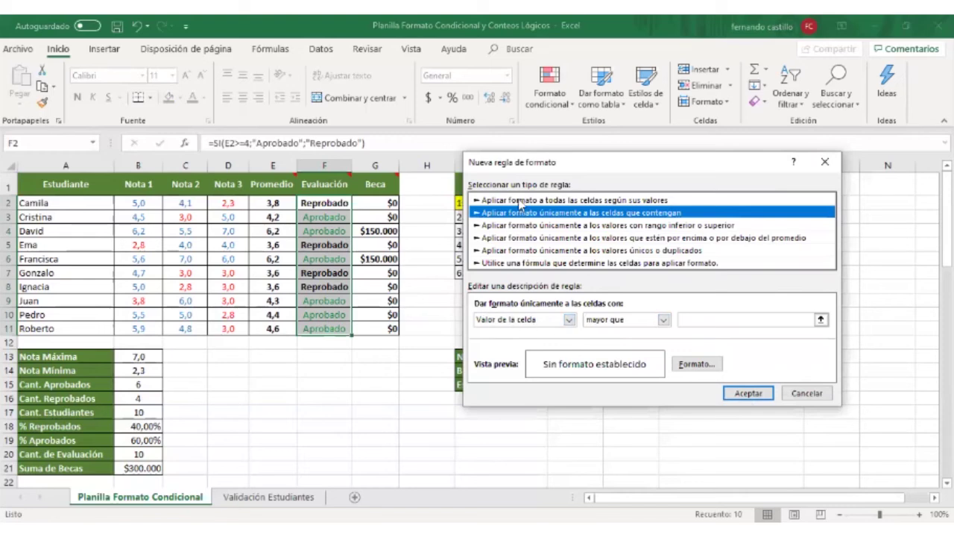
click(663, 319)
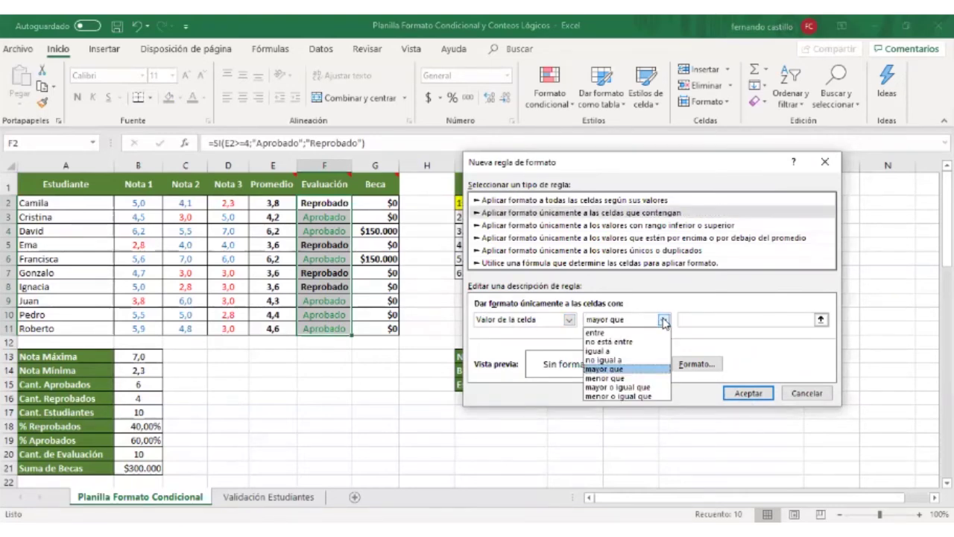
click(640, 351)
click(693, 321)
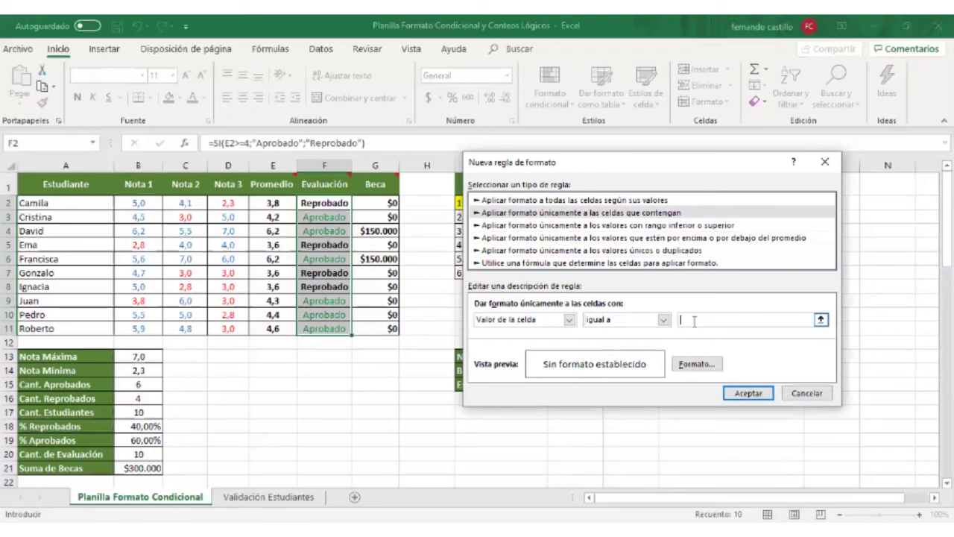
text(reprobado)
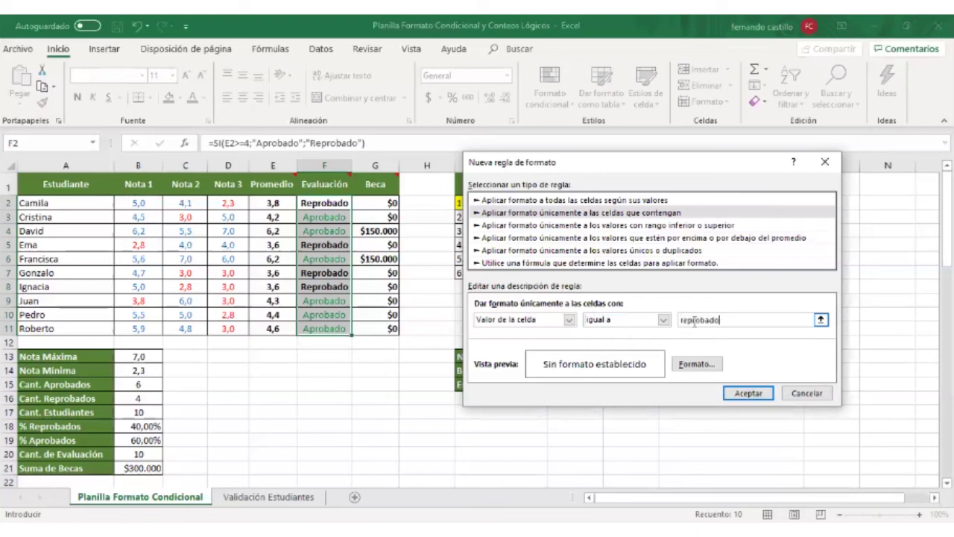
- Give the "reprobado" rule a Normal font style in standard red and apply it
click(705, 367)
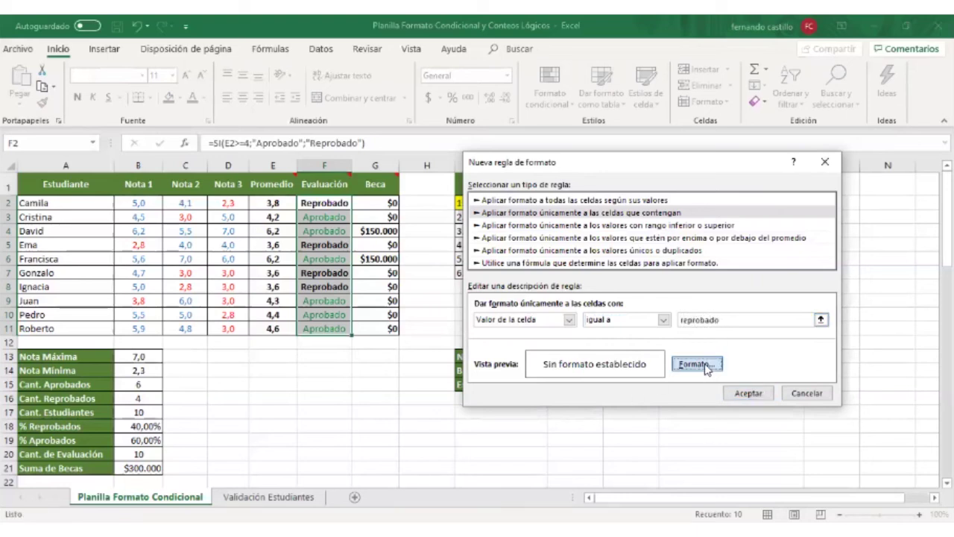
click(690, 153)
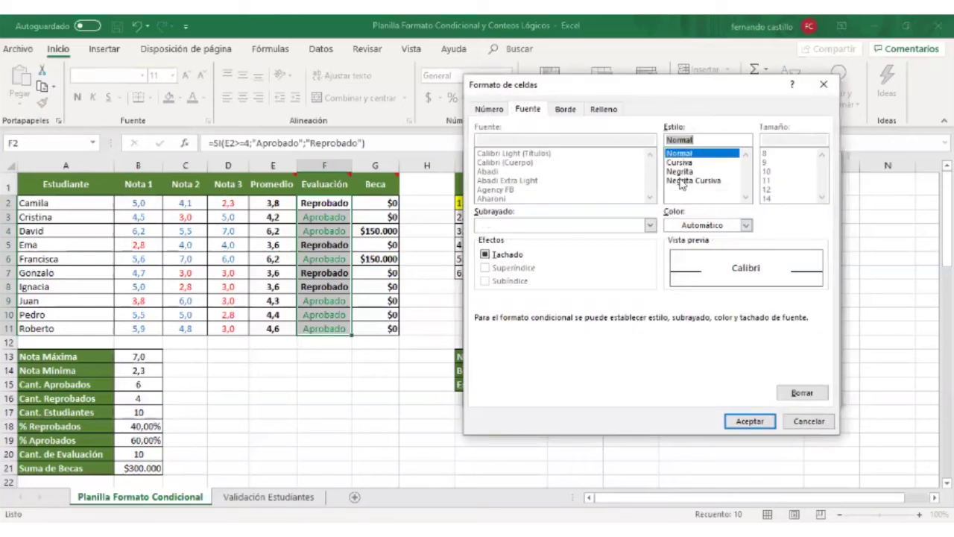
click(746, 228)
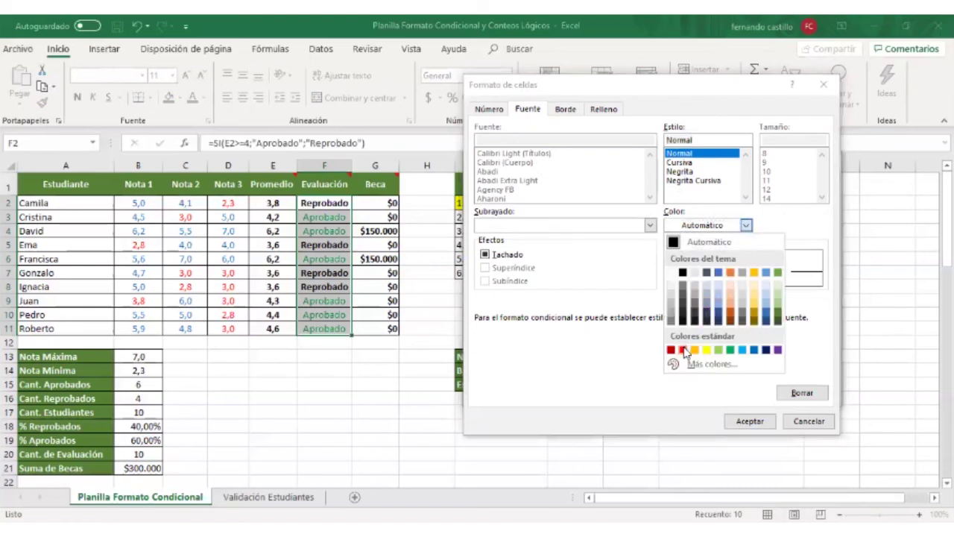
click(682, 350)
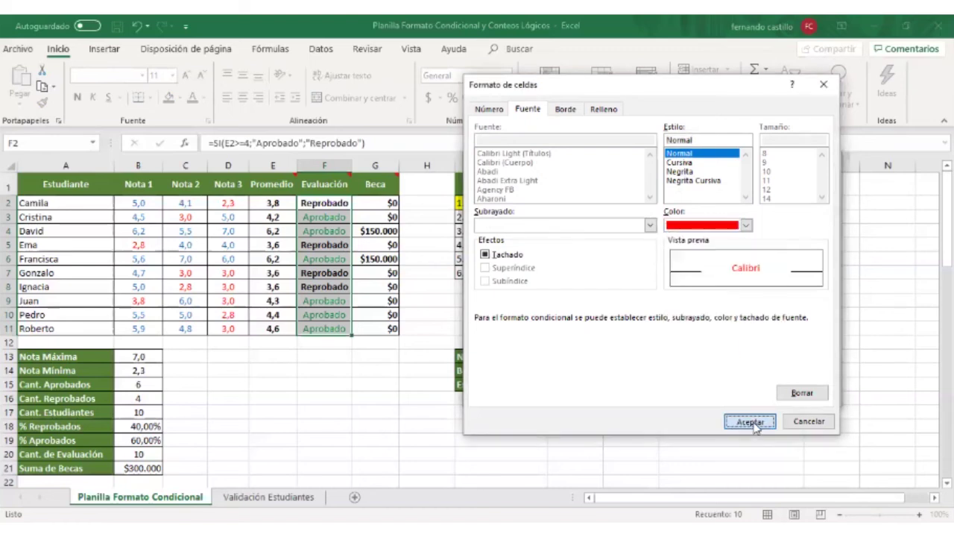
click(753, 423)
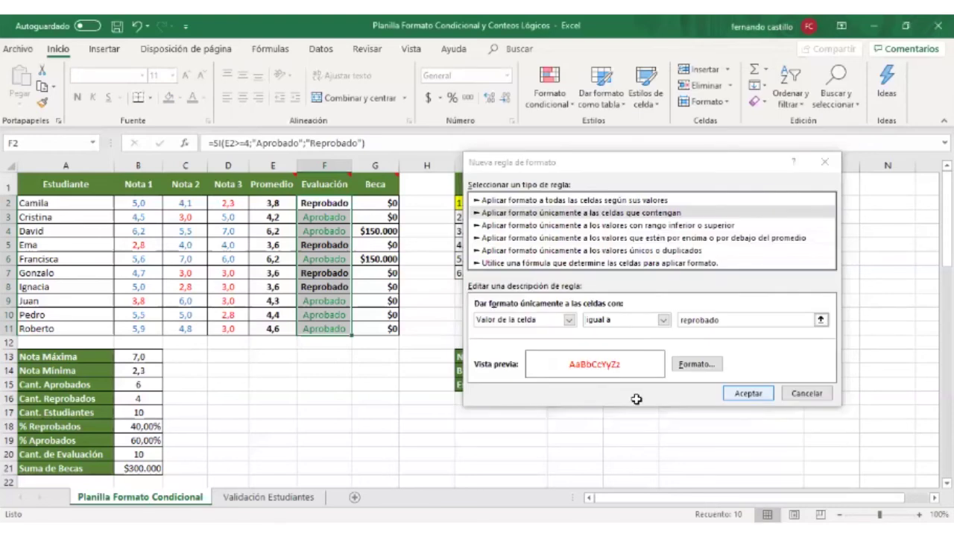
click(747, 393)
- Review the conditional formatting rules assigned to the Evaluación cells F2:F11 in the rules manager
drag(318, 201, 323, 328)
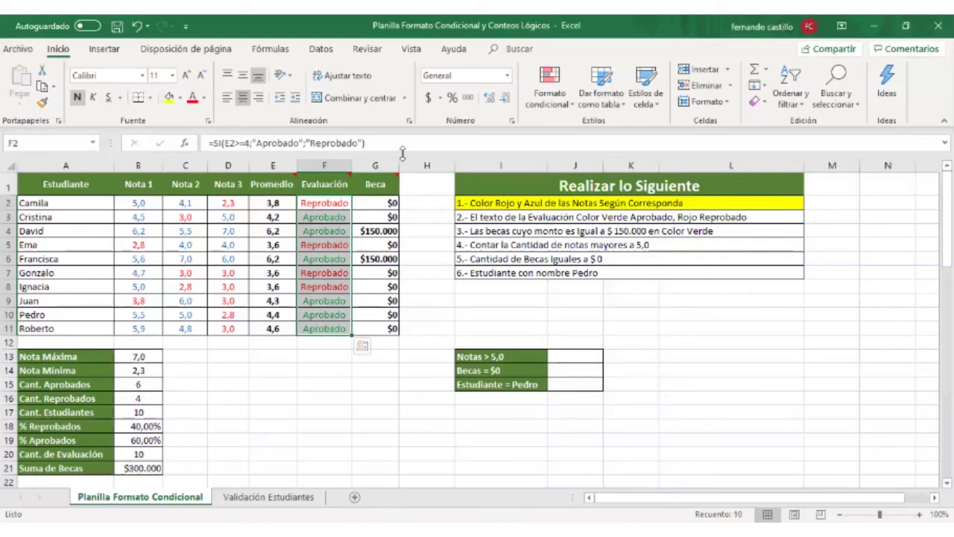
click(550, 105)
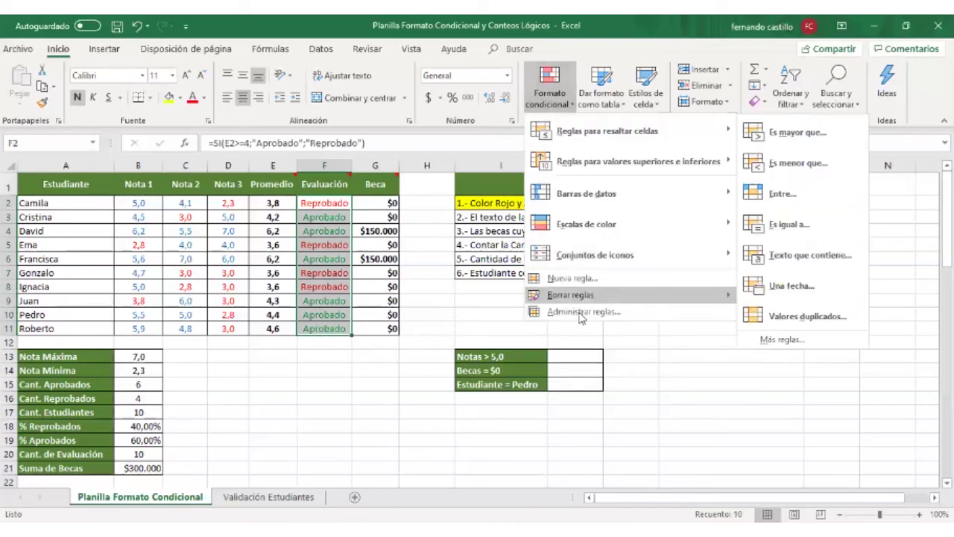
click(581, 313)
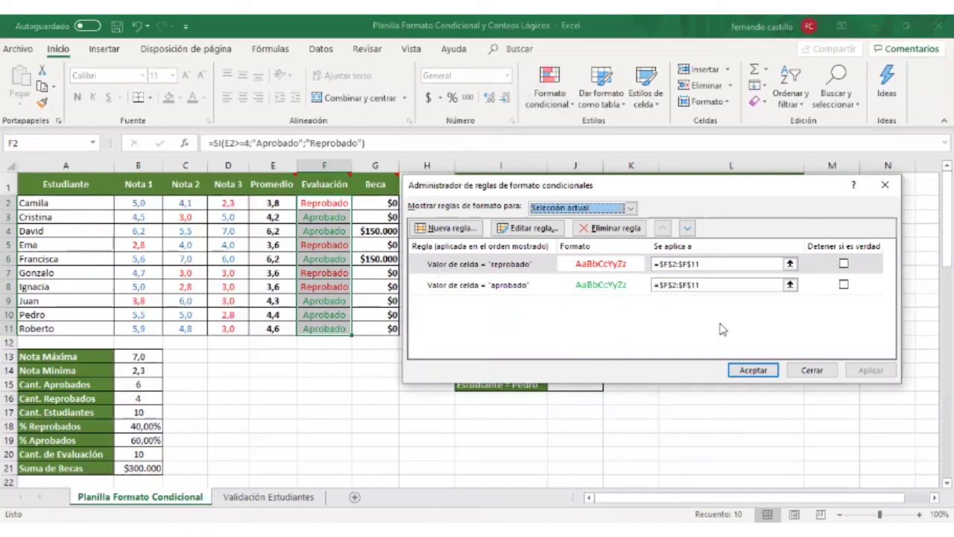
click(820, 372)
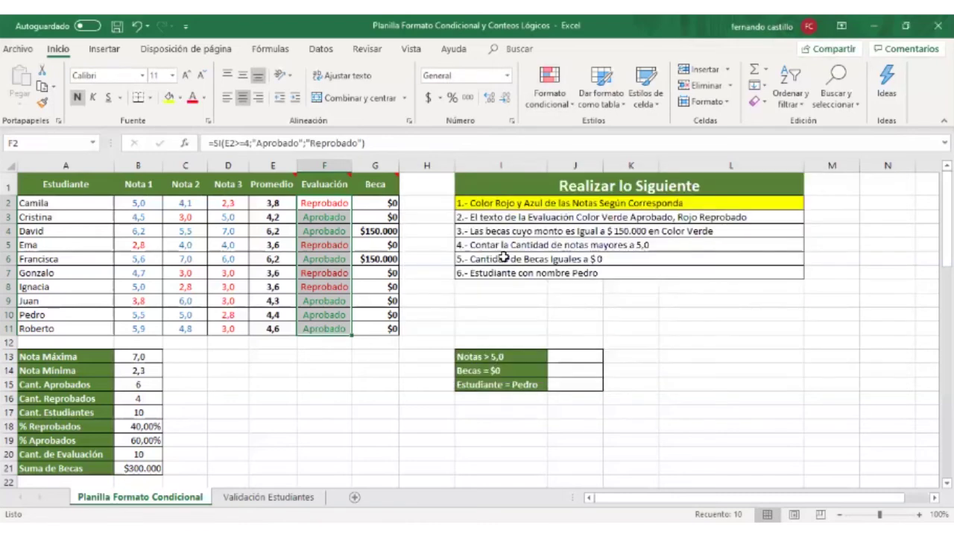
- Mark the second task of the "Realizar lo Siguiente" list as done with a yellow cell fill
click(462, 217)
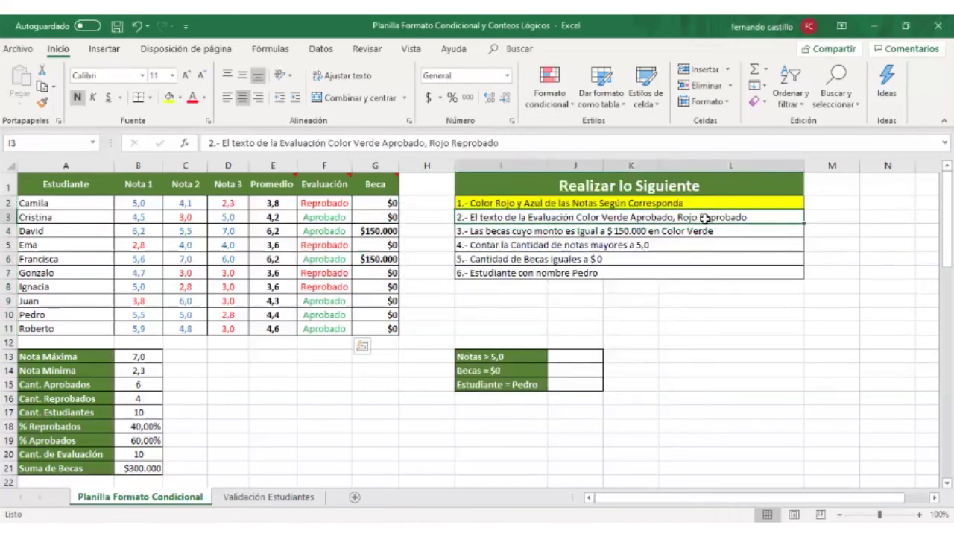
click(169, 99)
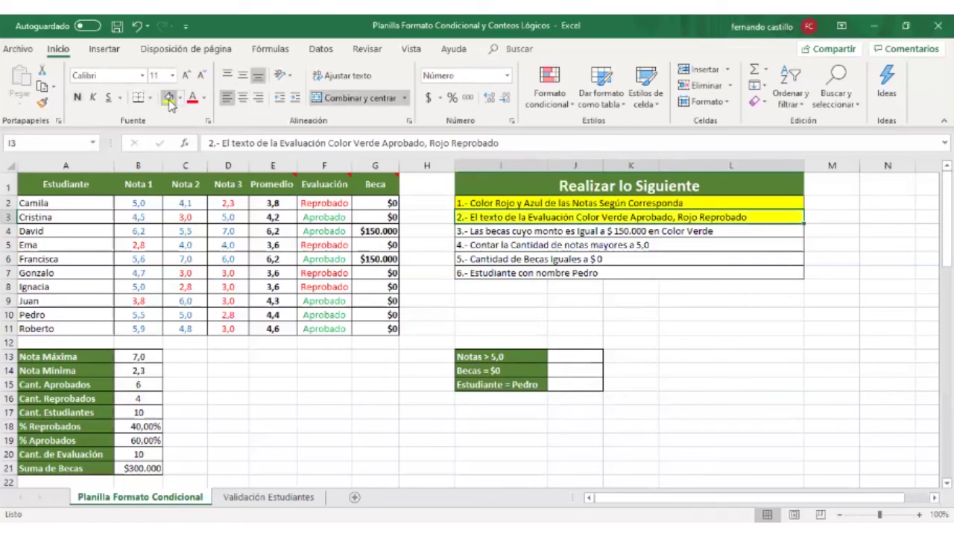
click(679, 330)
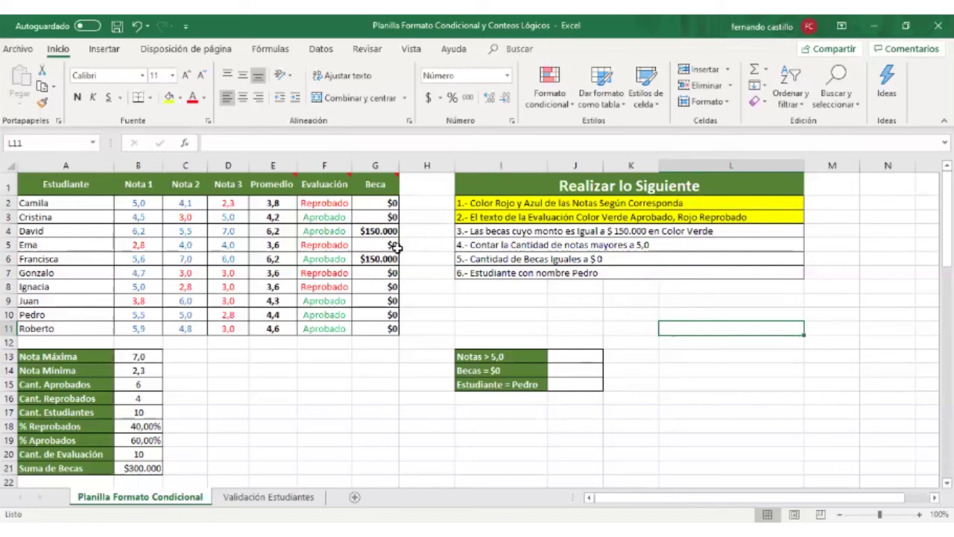
- Create a conditional formatting rule for the Beca cells G2:G11 with the condition cell value equal to 150000
click(380, 204)
drag(380, 216, 376, 328)
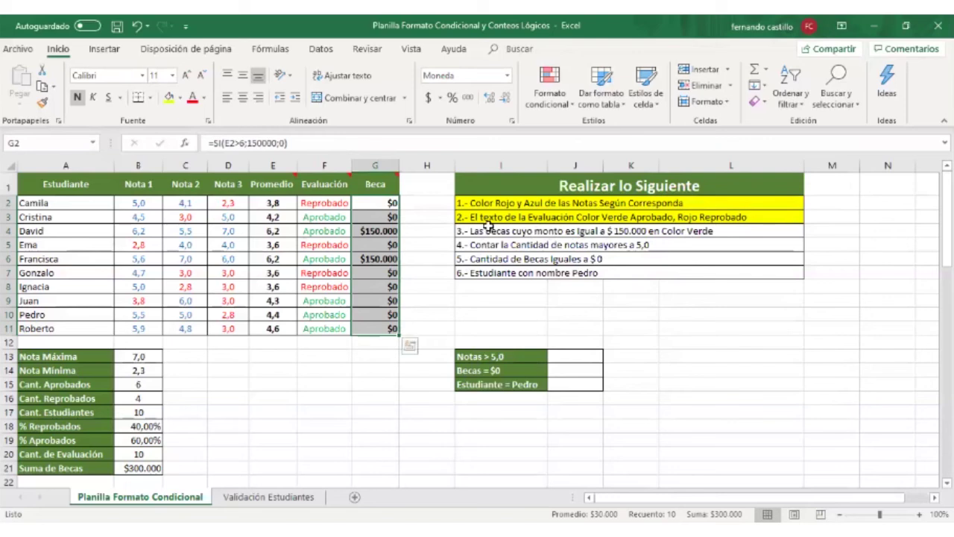
click(548, 109)
mouse_move(608, 130)
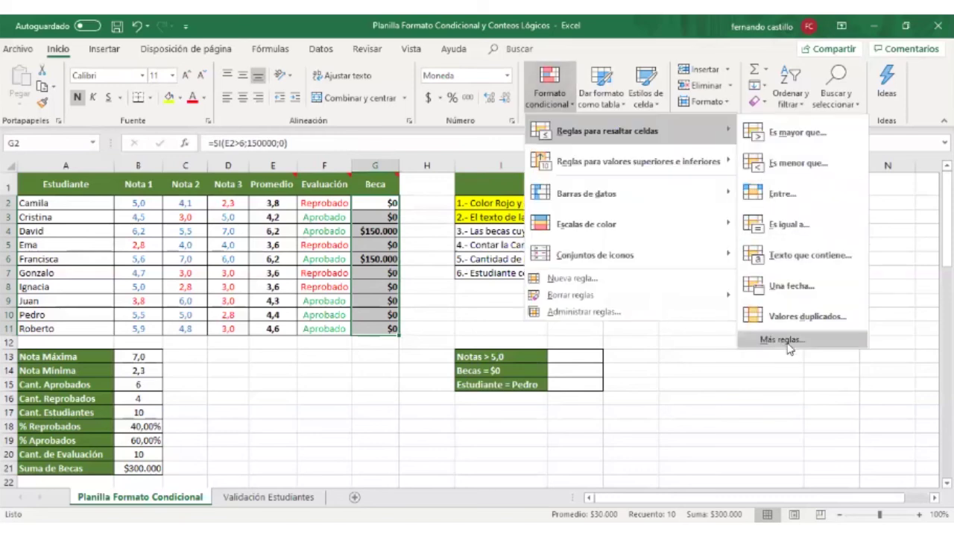
click(788, 343)
click(664, 320)
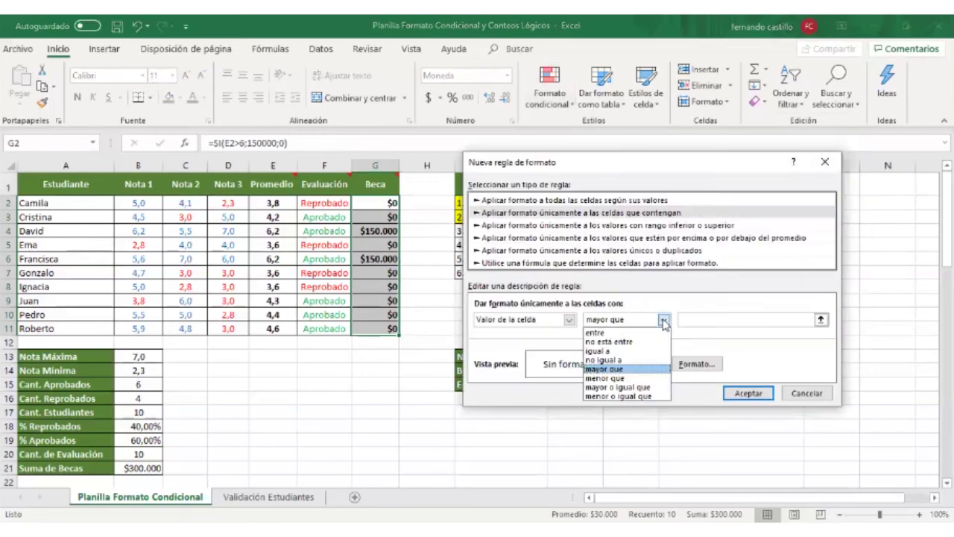
click(598, 351)
click(684, 320)
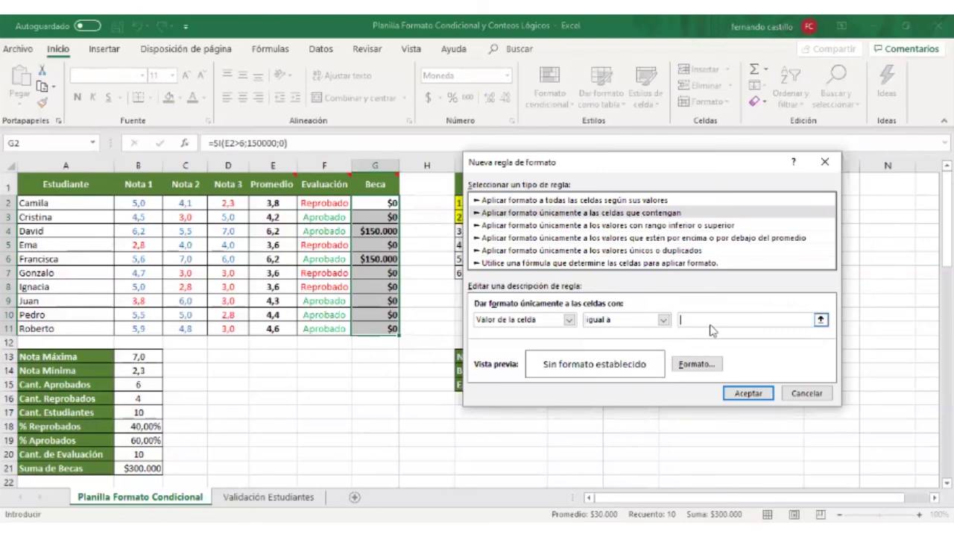
text(15)
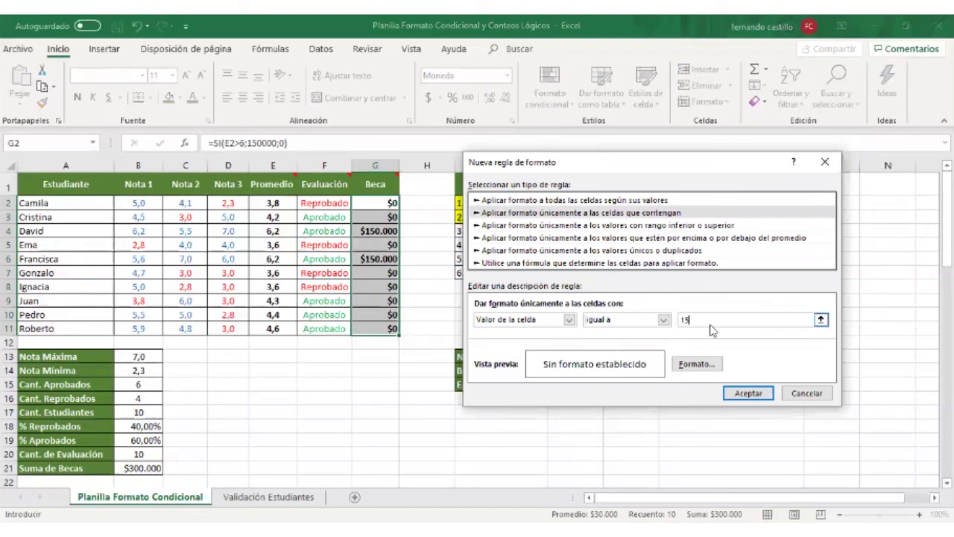
text(0000)
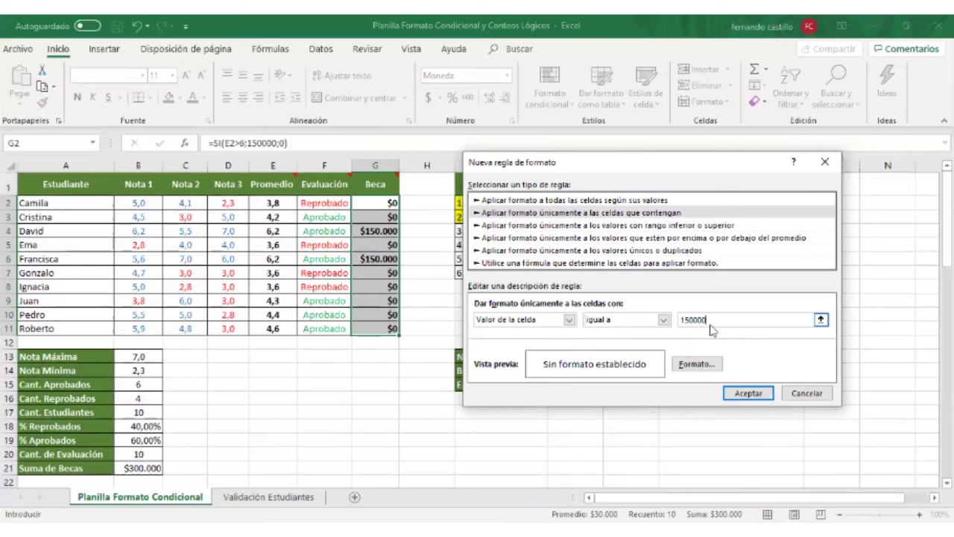
- Give the 150000 rule a Normal font style in standard green and apply it to the Beca cells
click(698, 364)
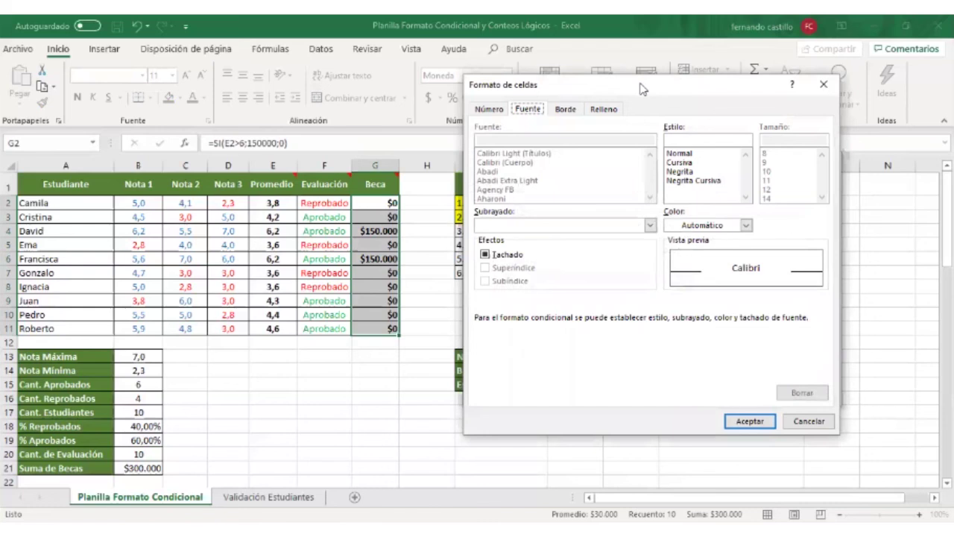
drag(642, 89, 635, 140)
click(668, 204)
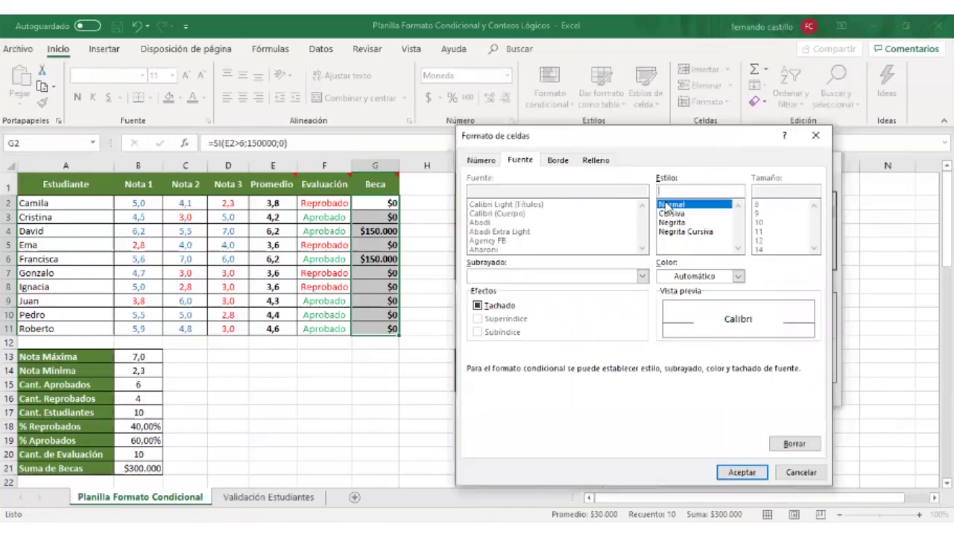
click(737, 276)
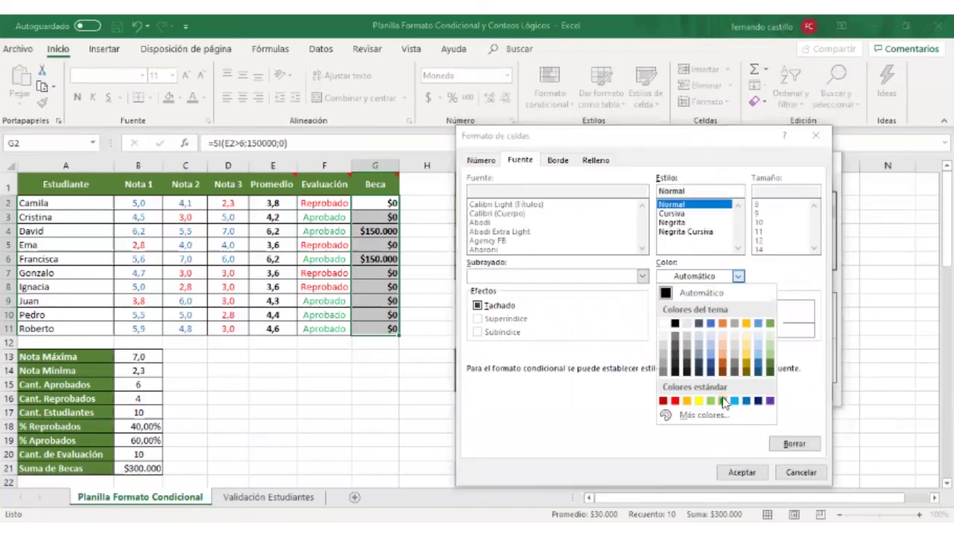
click(722, 401)
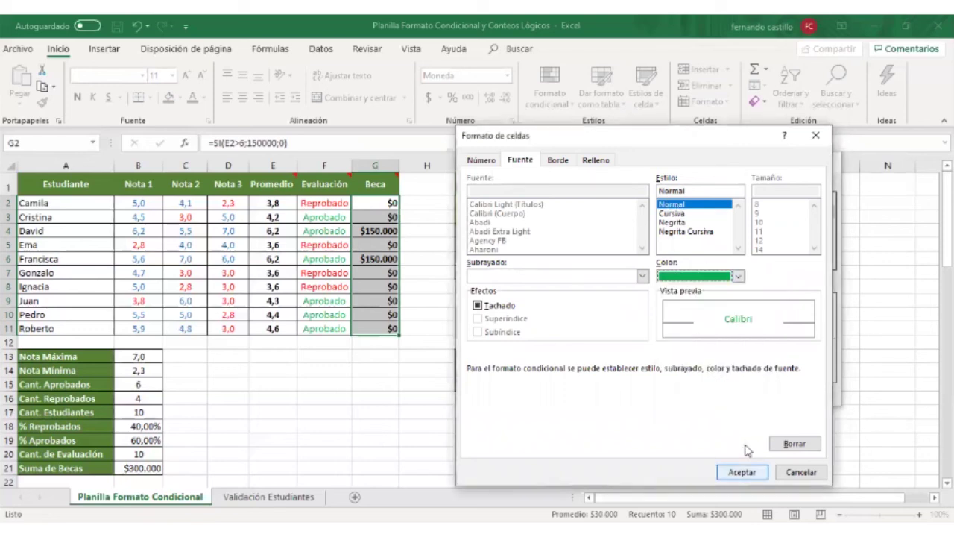
key(Return)
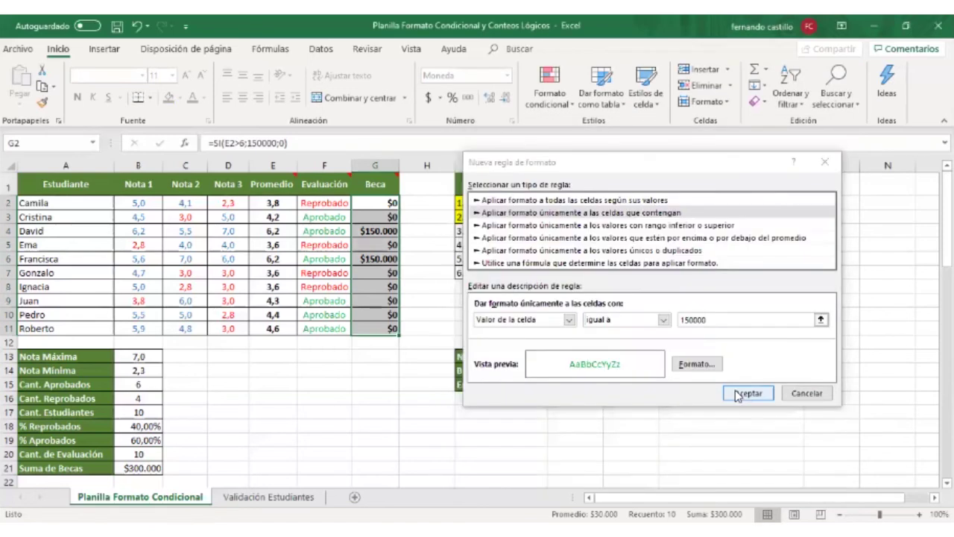
click(748, 393)
click(678, 395)
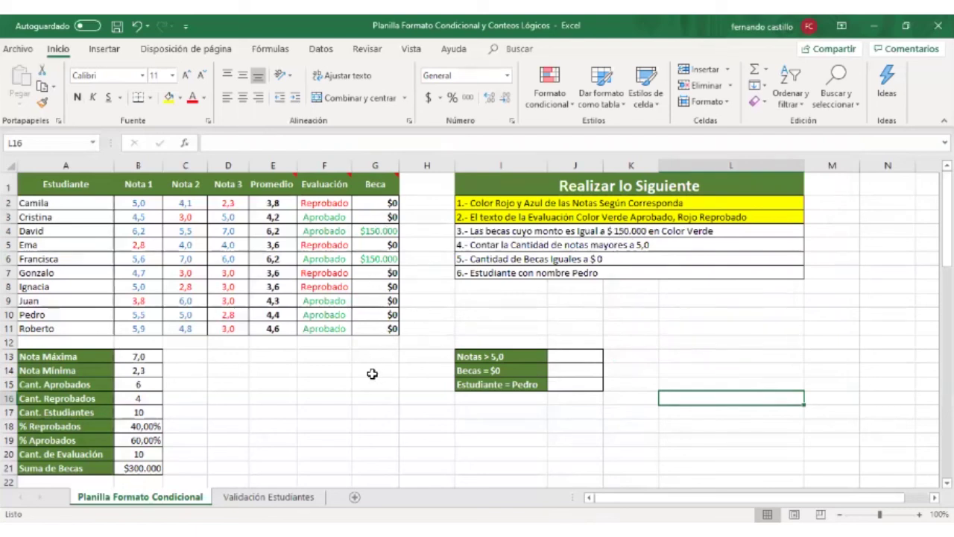
- Mark the third task of the "Realizar lo Siguiente" list as done with a yellow cell fill
click(551, 232)
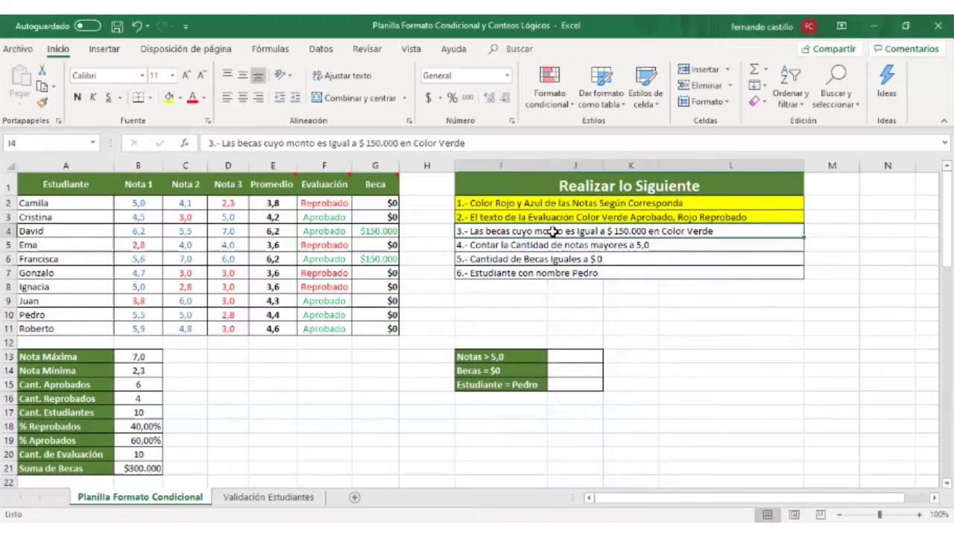
click(169, 98)
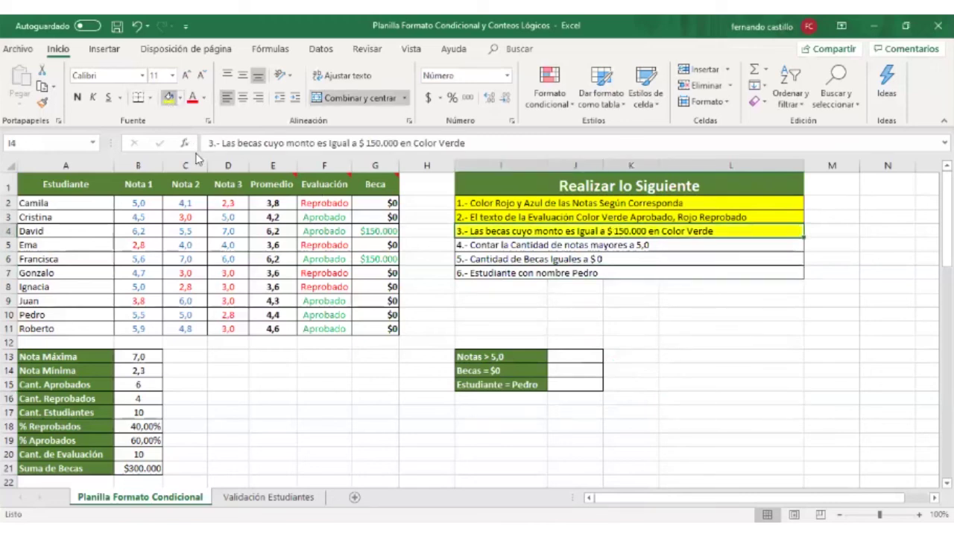
click(694, 329)
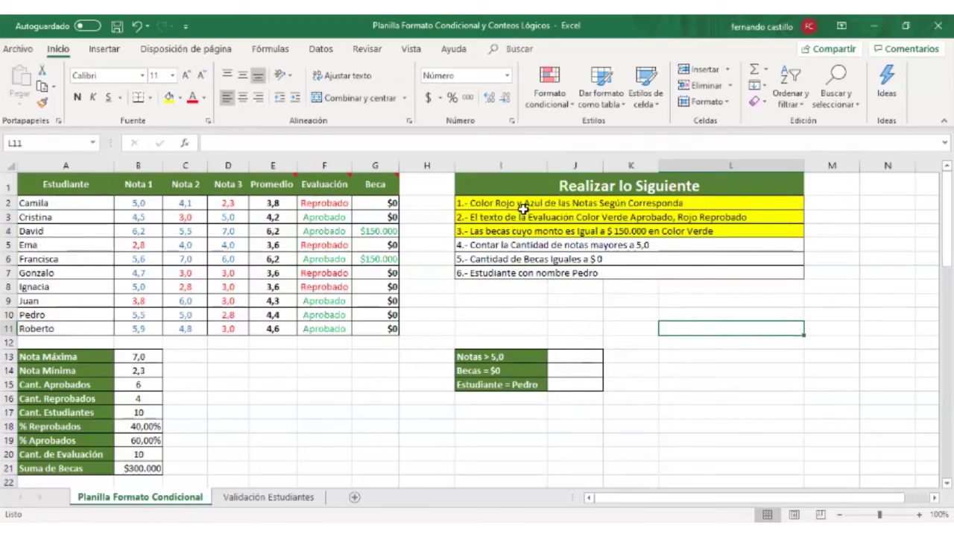
drag(523, 201, 525, 231)
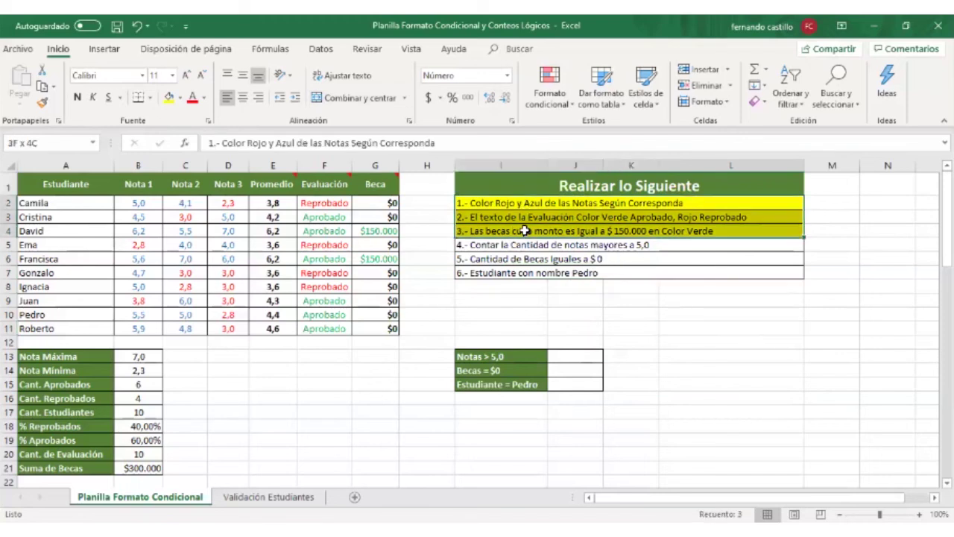
click(672, 353)
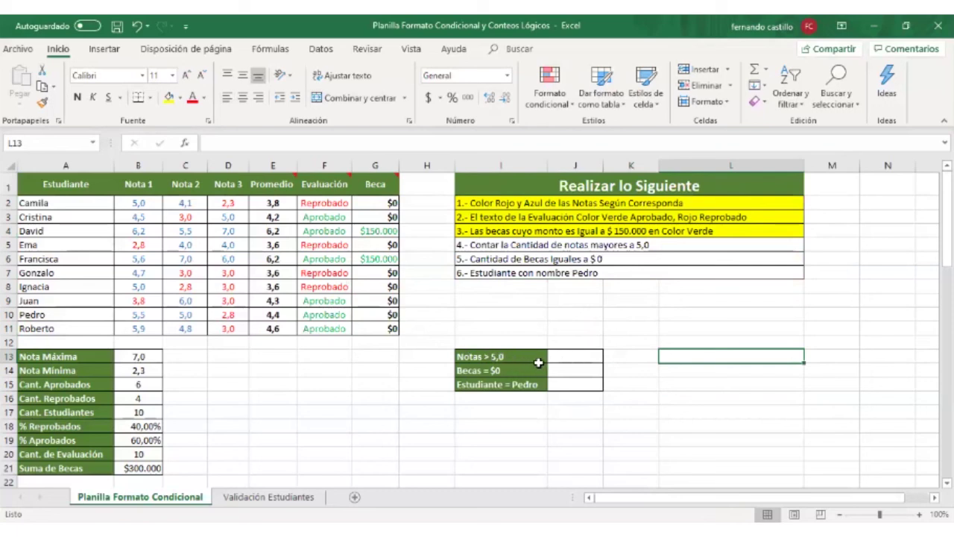
- Insert a CONTAR.SI function in J13 with range B2:D11 and criterion >5 to count the grades above 5,0
click(571, 357)
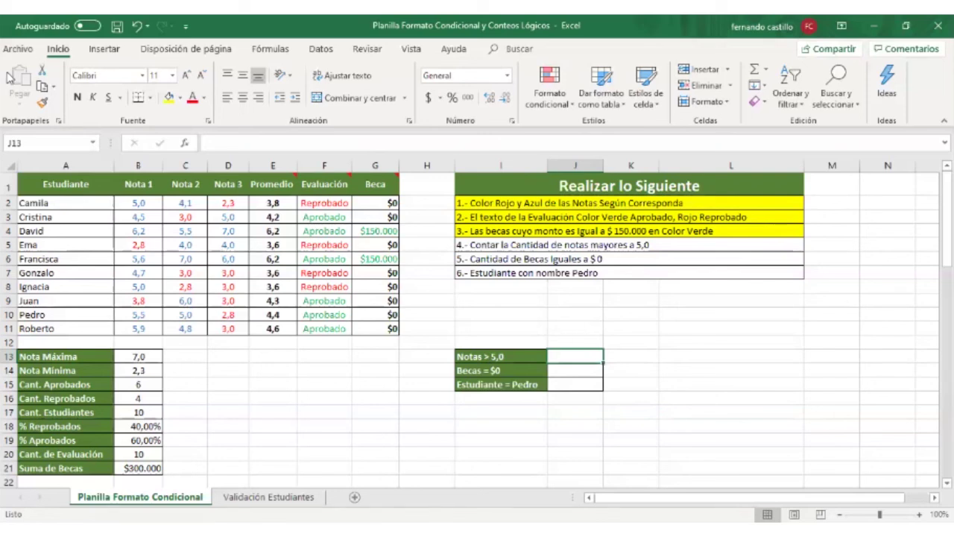
click(269, 49)
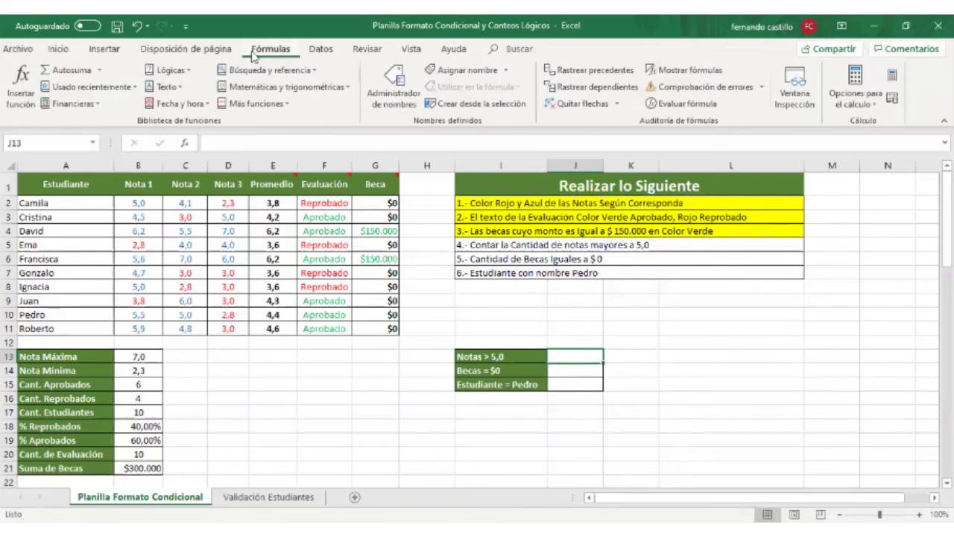
click(22, 99)
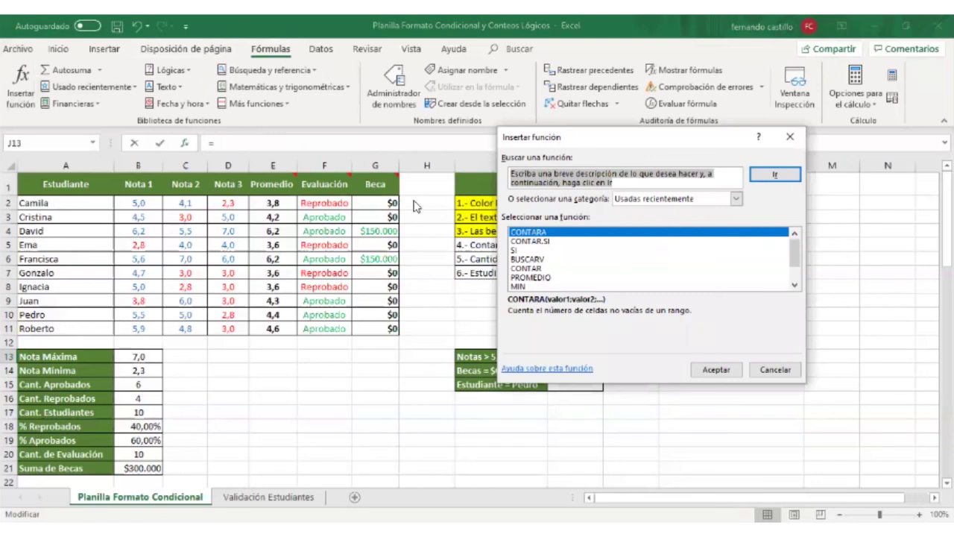
click(534, 241)
click(714, 369)
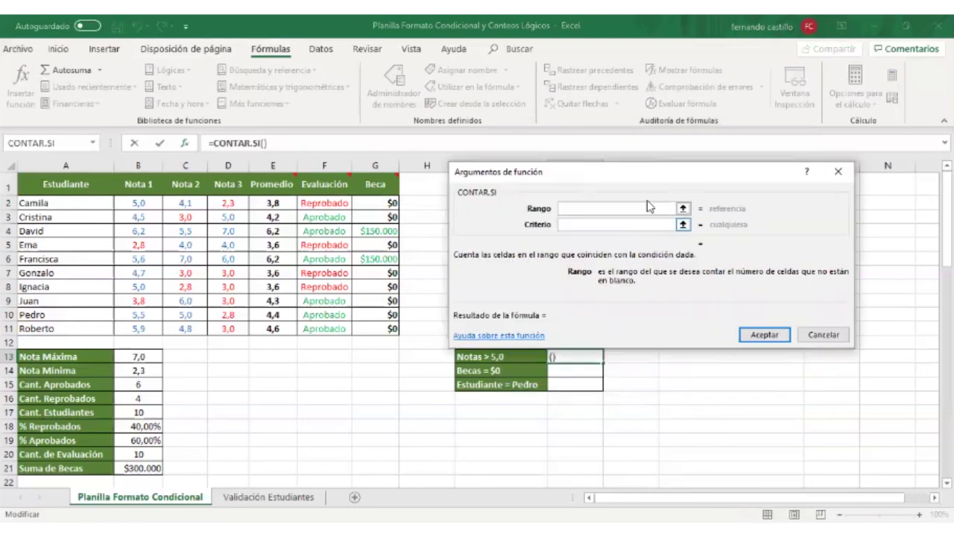
drag(644, 174, 674, 141)
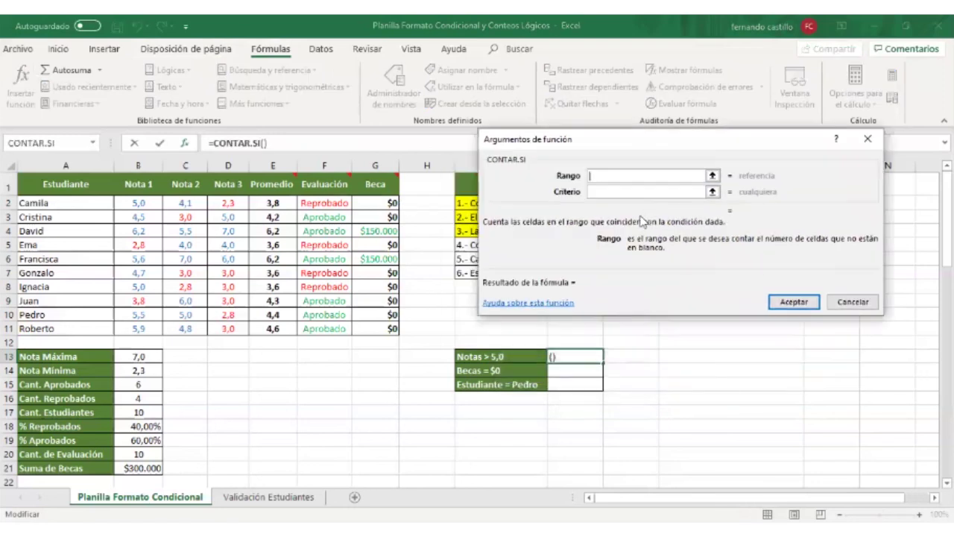
click(141, 202)
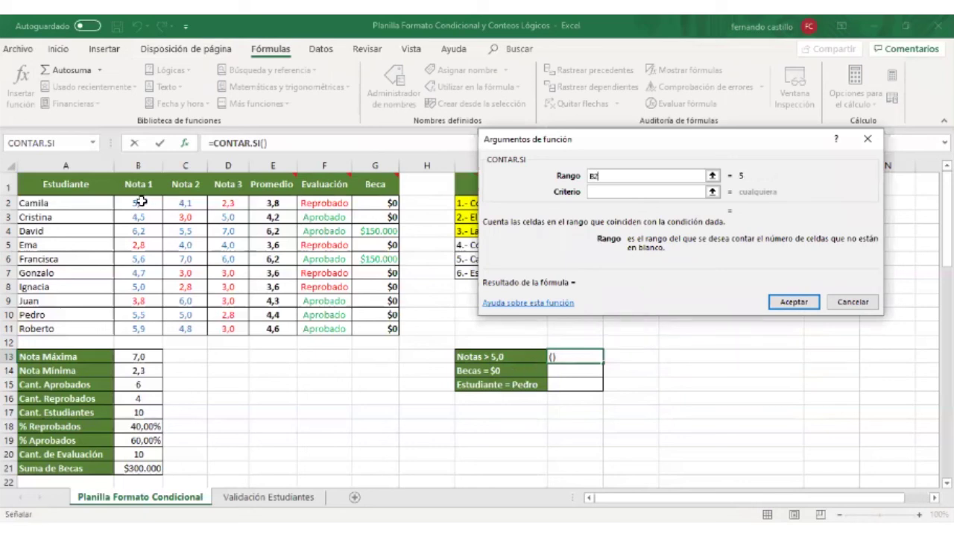
drag(141, 202, 228, 328)
click(594, 189)
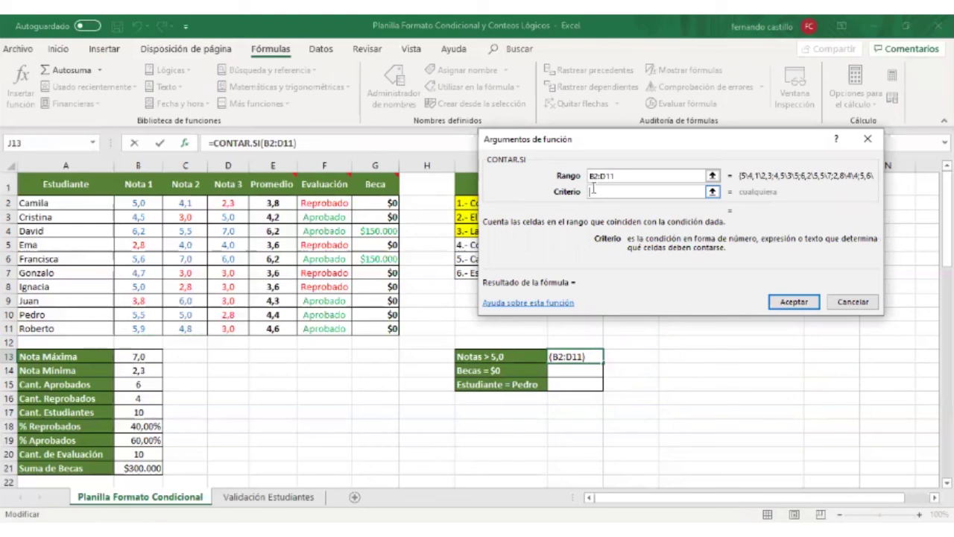
text(>5)
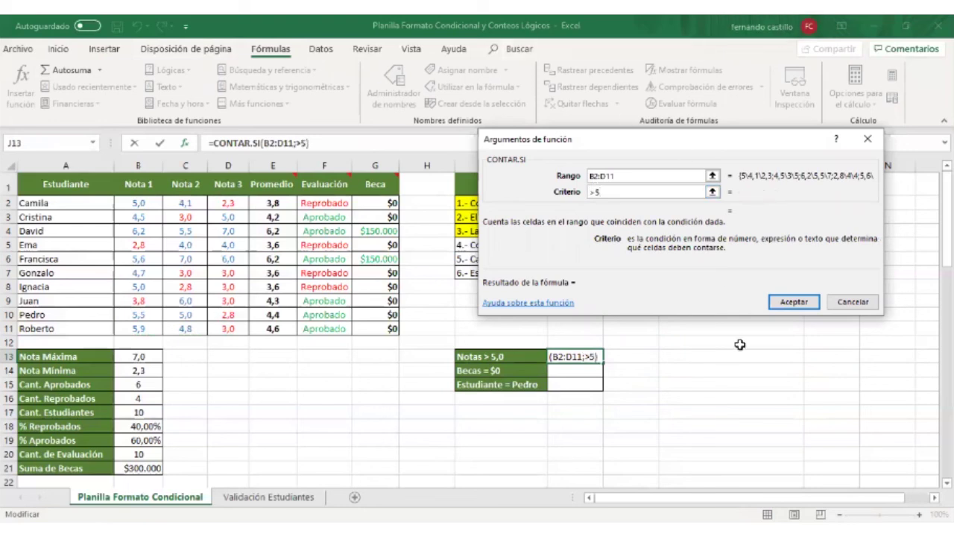
click(792, 301)
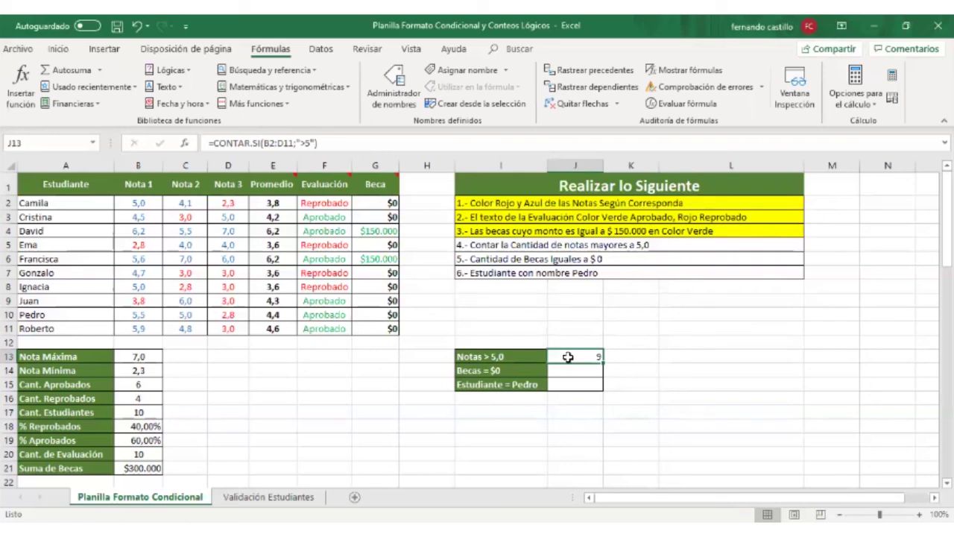
- Center the contents of the count result cells J13:J15 horizontally
drag(568, 356, 574, 384)
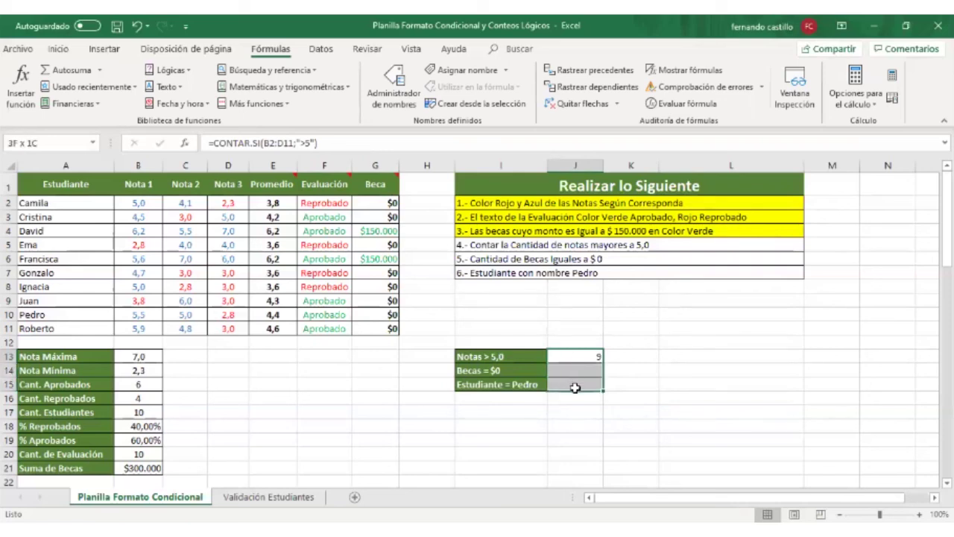
click(59, 49)
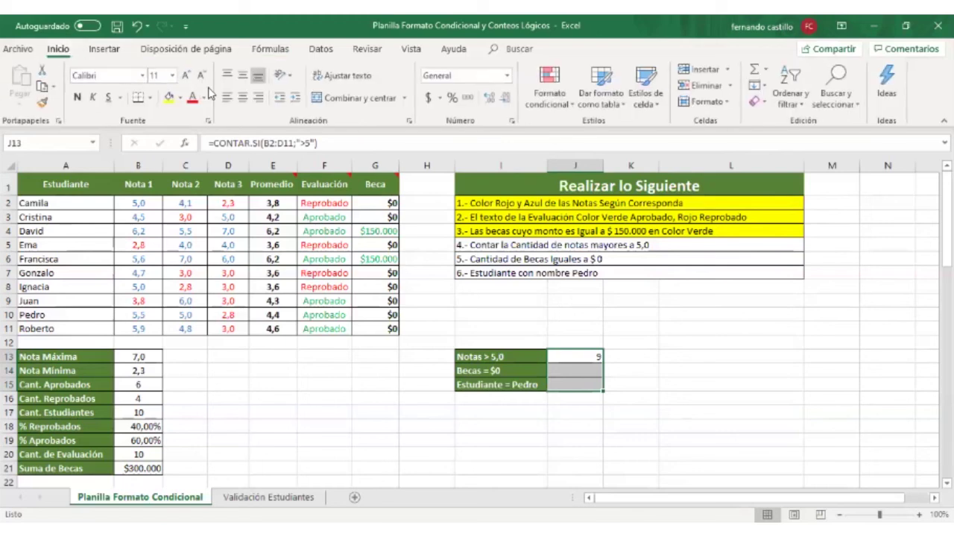
click(575, 438)
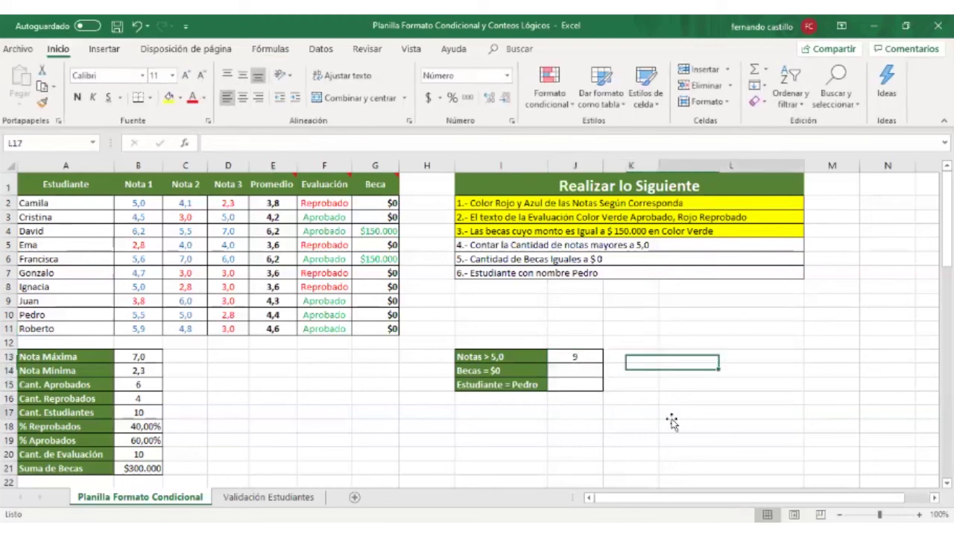
click(664, 361)
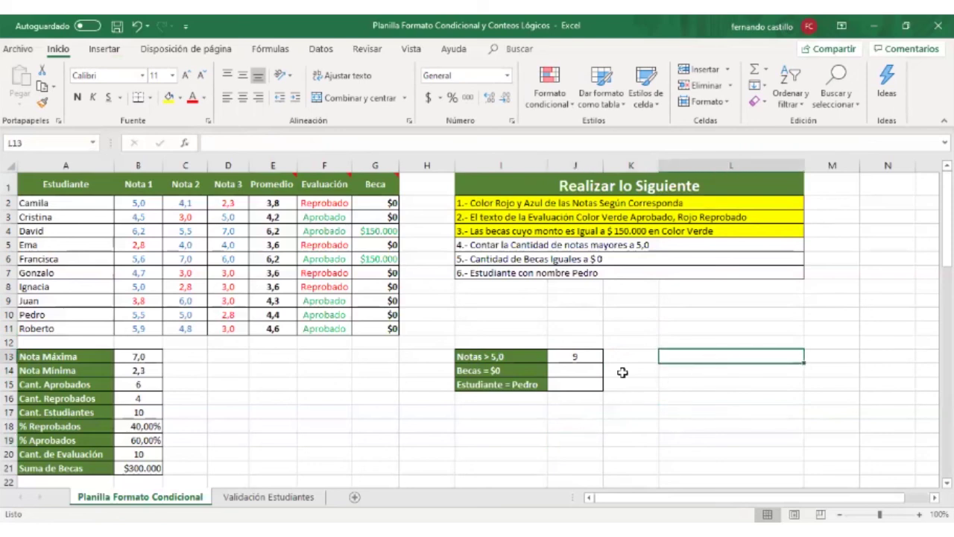
- Check the grades above 5,0 in the three Nota columns against the count formula in J13
click(581, 357)
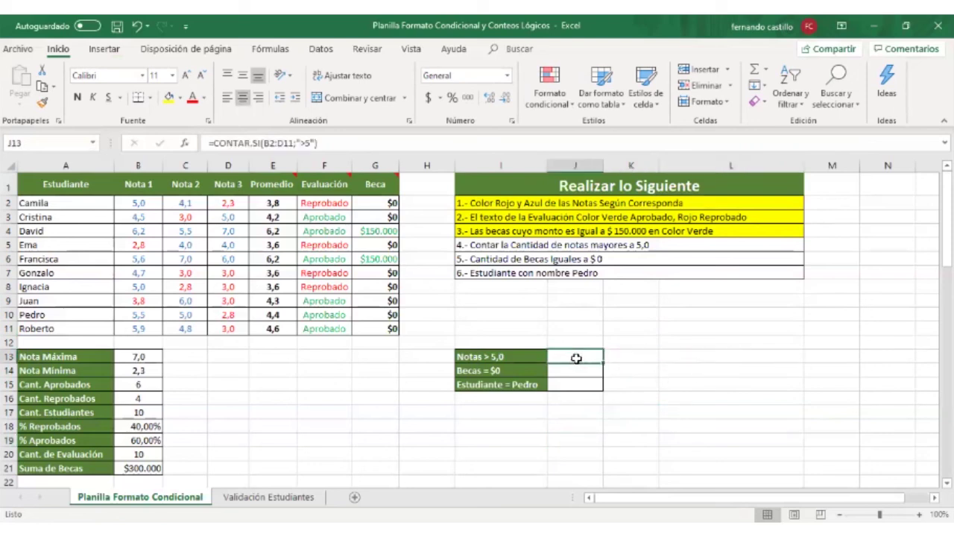
click(137, 204)
click(223, 384)
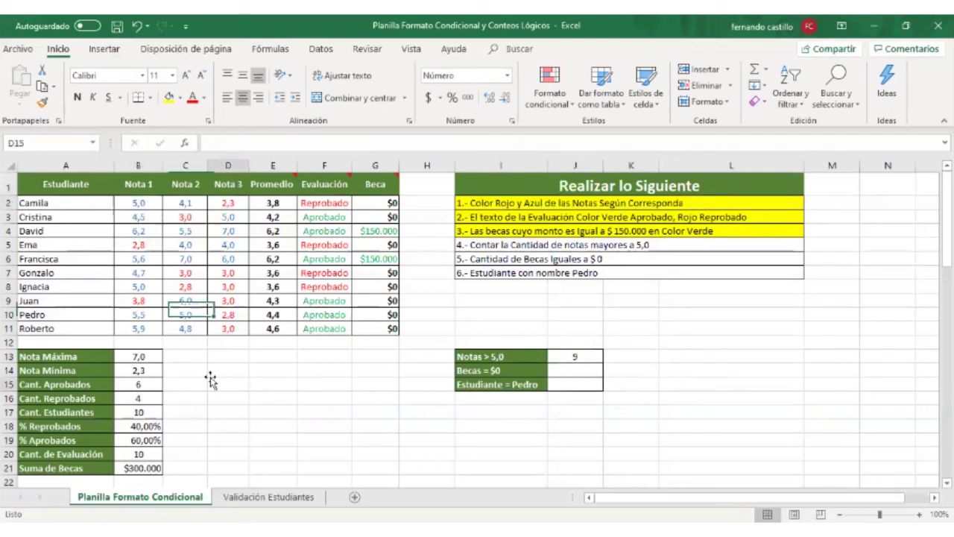
click(144, 233)
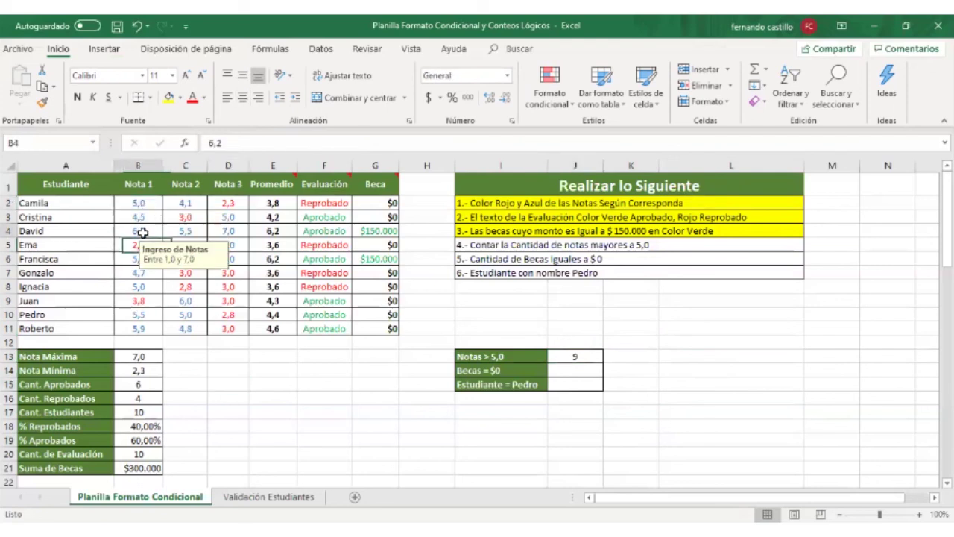
click(129, 259)
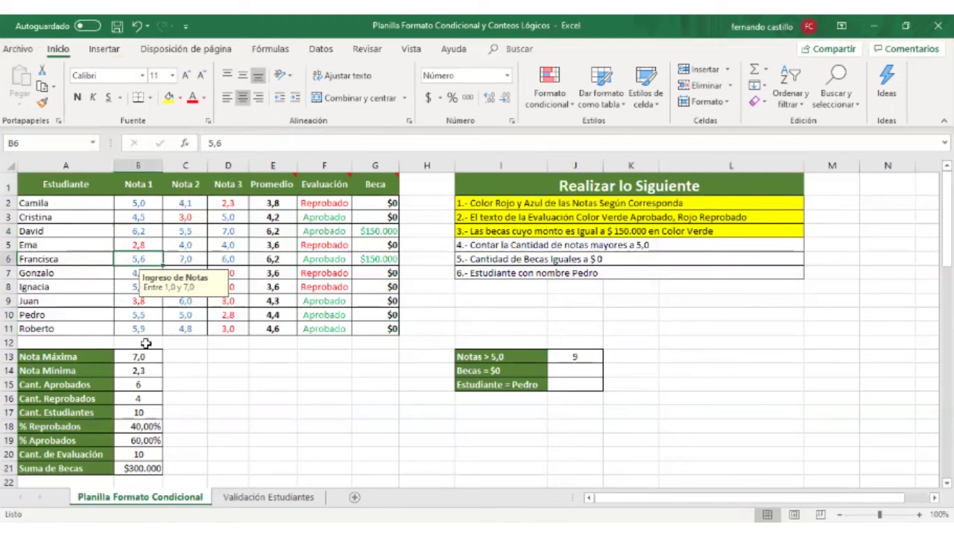
click(138, 316)
click(136, 328)
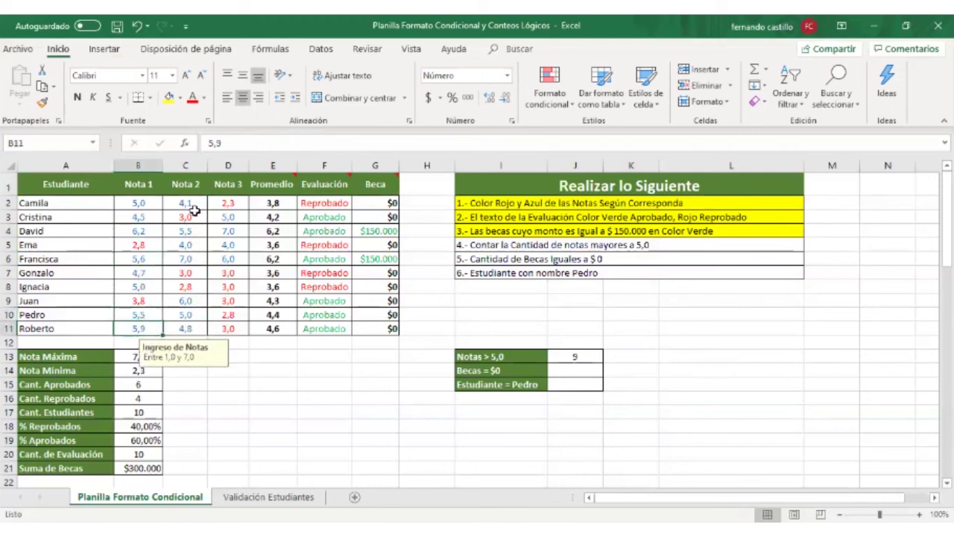
click(191, 259)
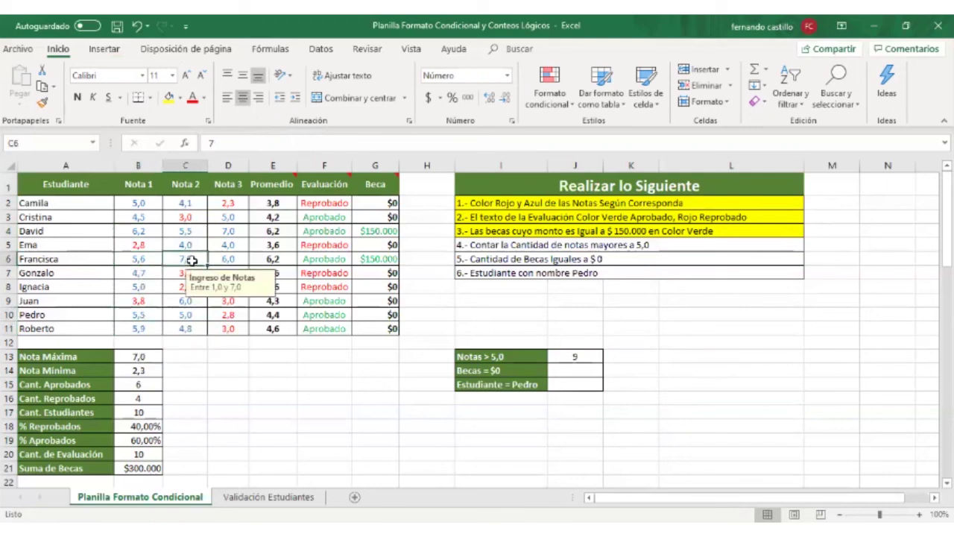
click(186, 301)
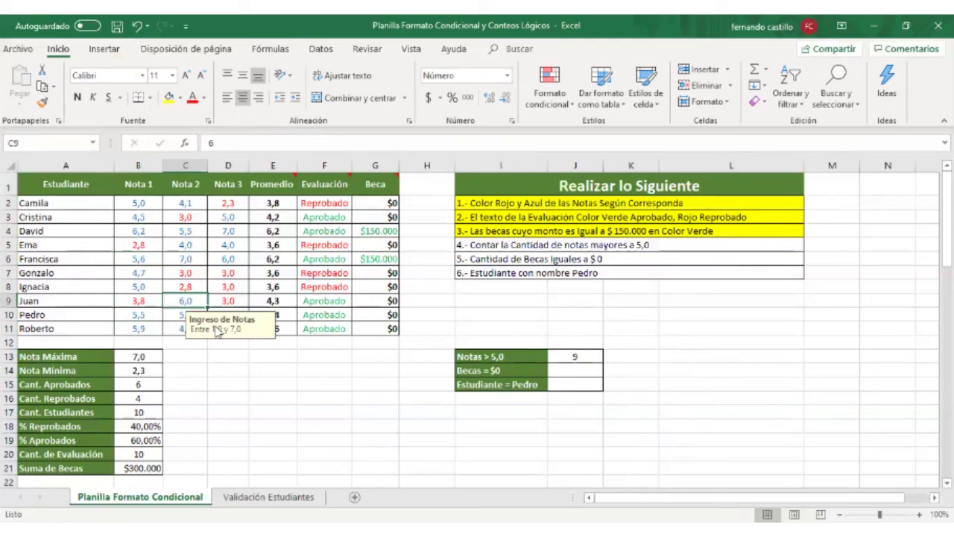
click(231, 232)
click(214, 260)
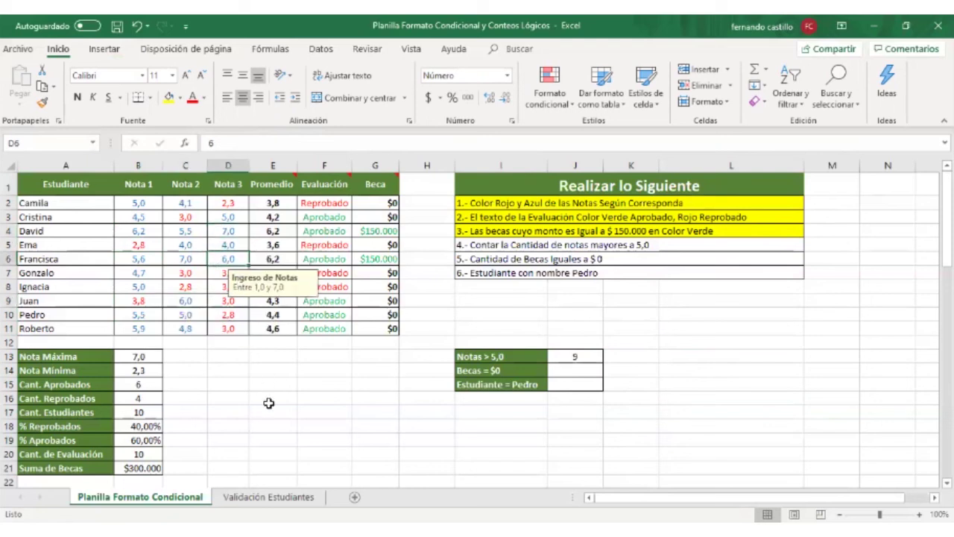
click(270, 400)
click(666, 439)
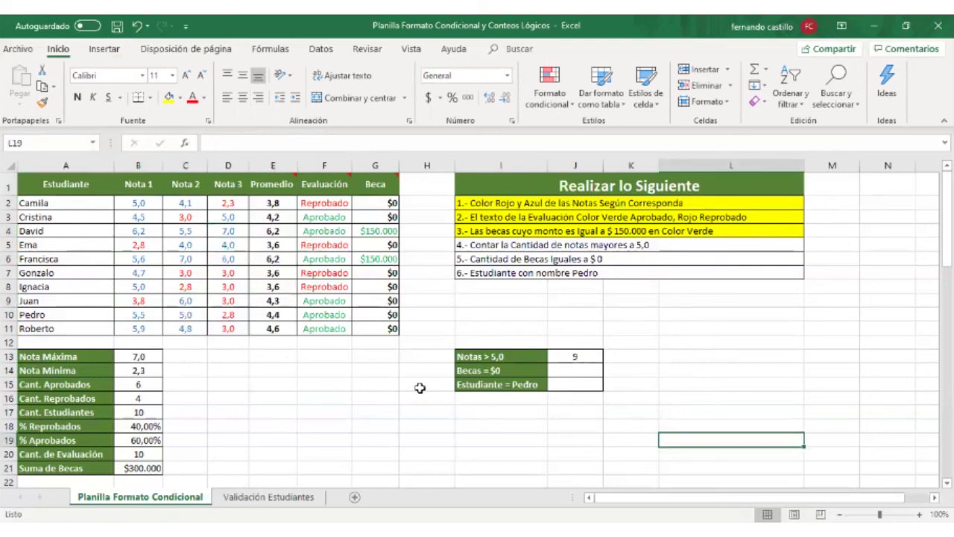
- Try a grade of 5,5 in D8, inspect the count in J13, and undo the grade change
click(228, 289)
text(55)
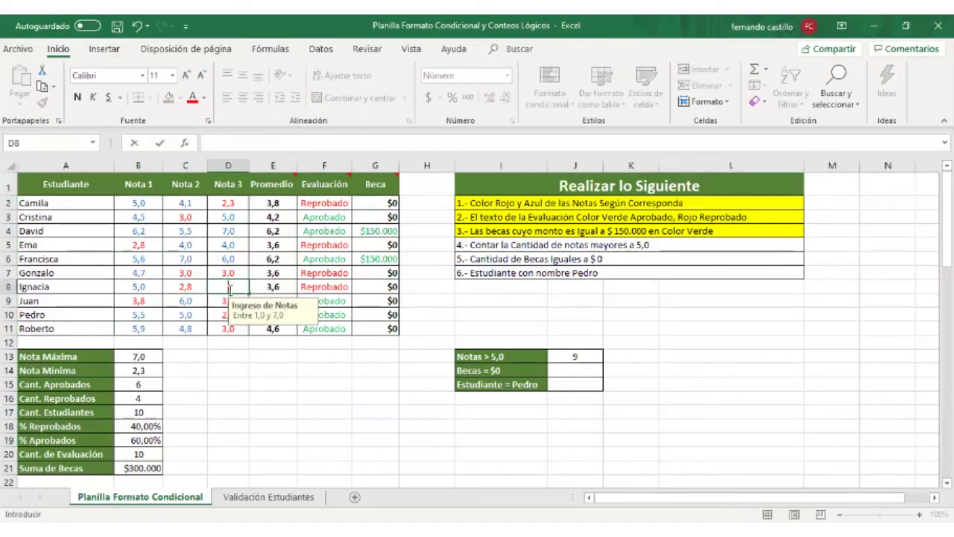
text(,5)
key(Return)
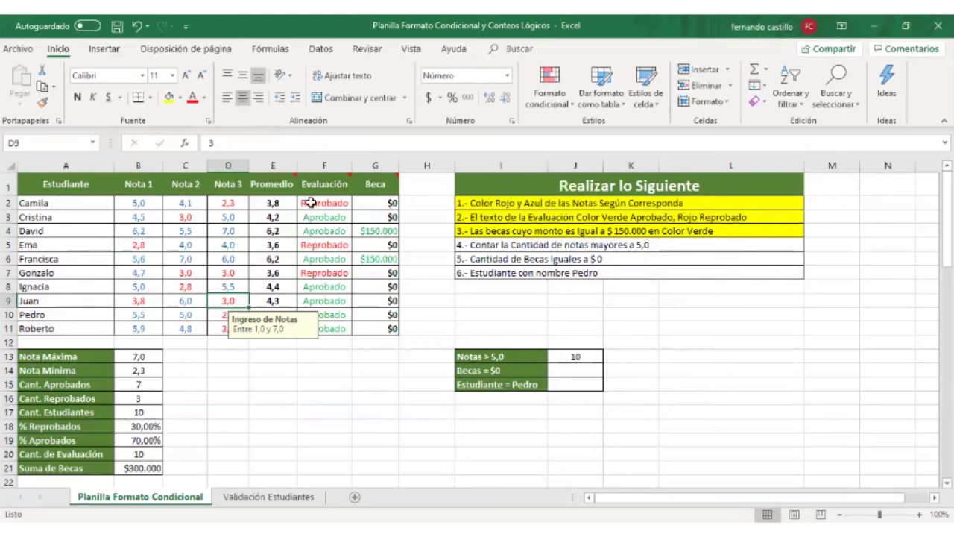
click(572, 356)
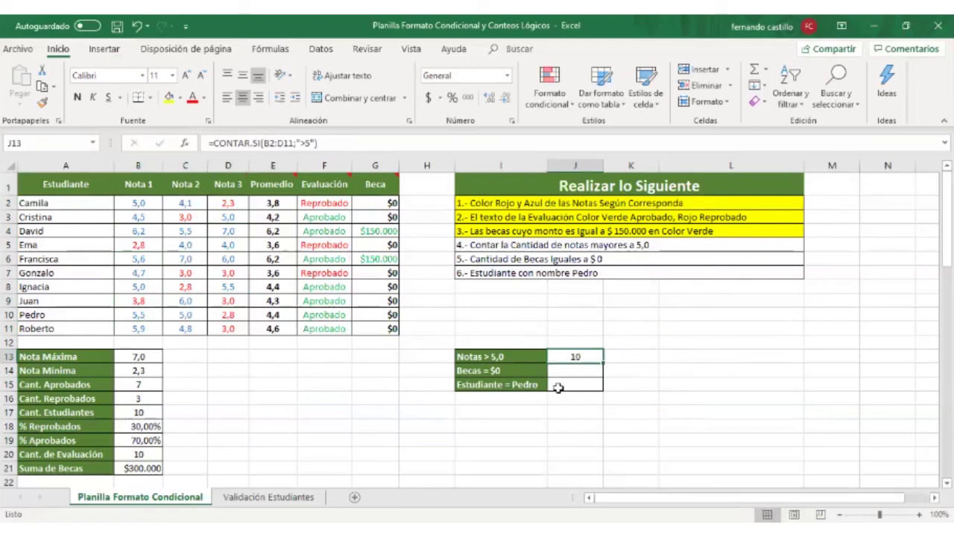
click(136, 26)
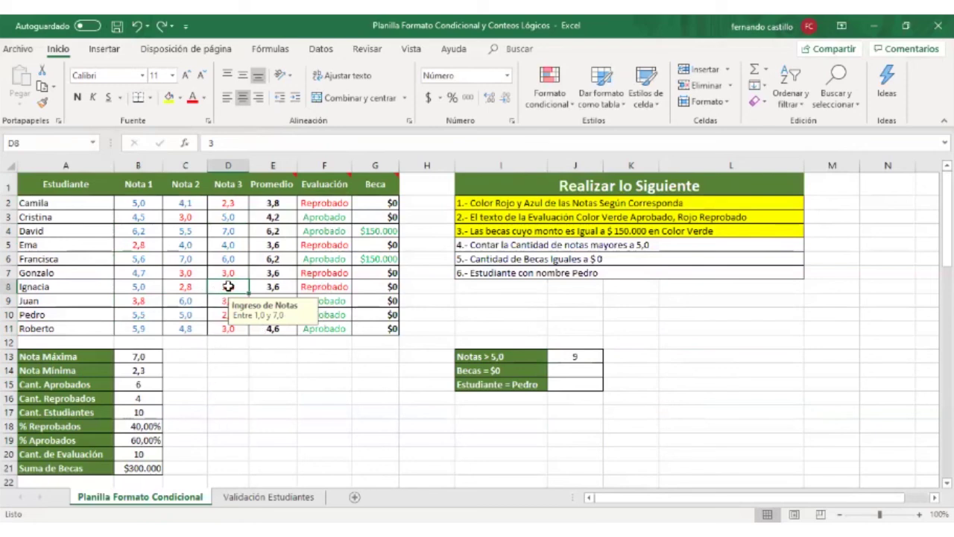
- Set the Nota 3 grade in D8 to 5,5 and inspect the grade count formula in J13
text(5,5)
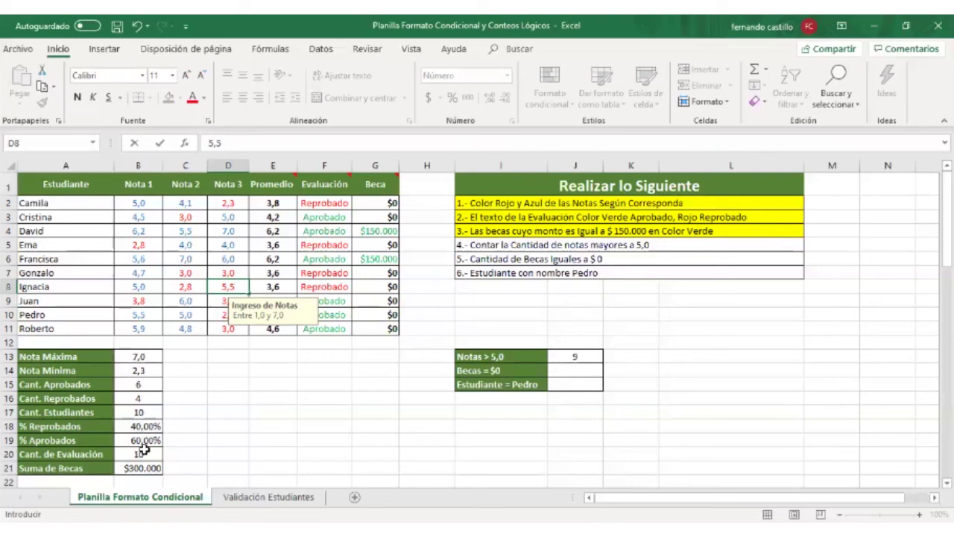
key(Return)
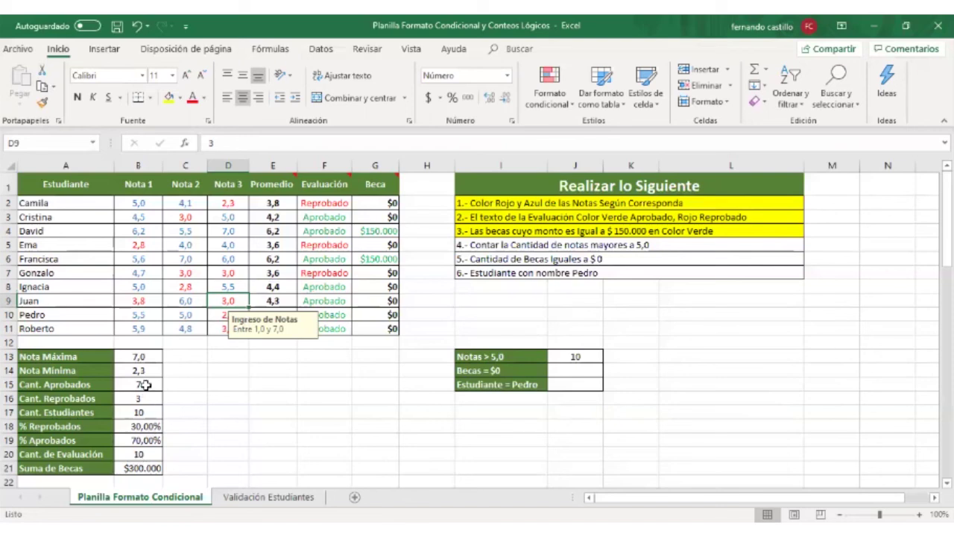
click(255, 429)
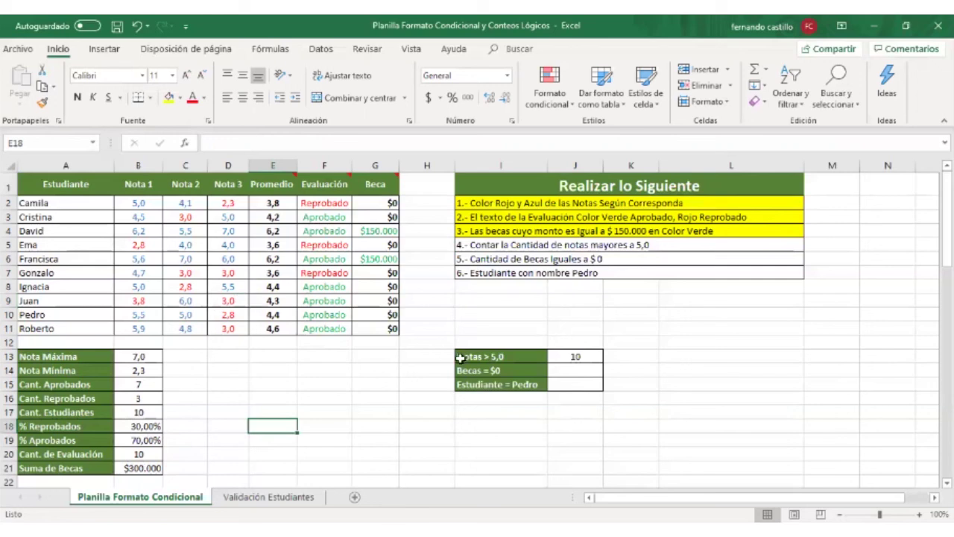
click(483, 358)
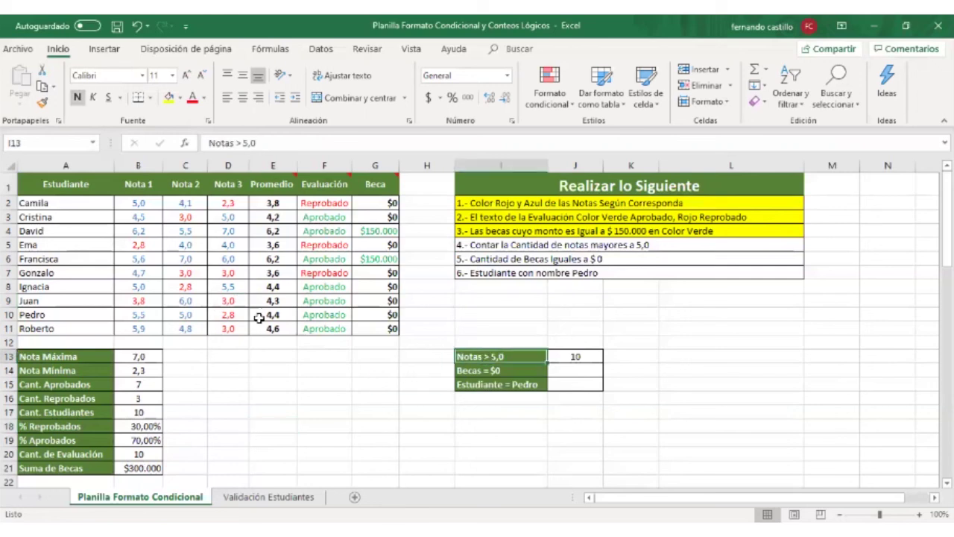
click(589, 357)
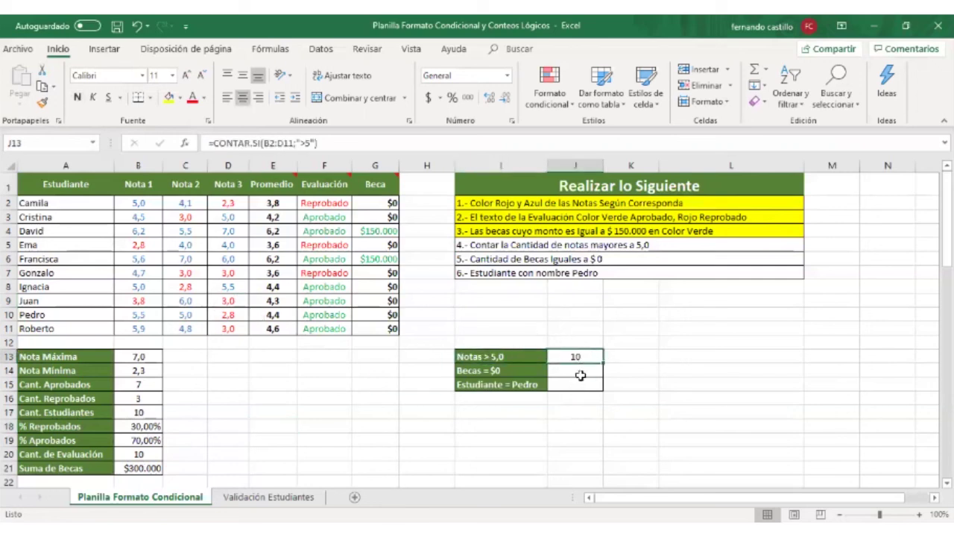
- Insert a CONTAR.SI function in J14 with range G2:G11 and criterion =0 to count the $0 scholarships
click(583, 372)
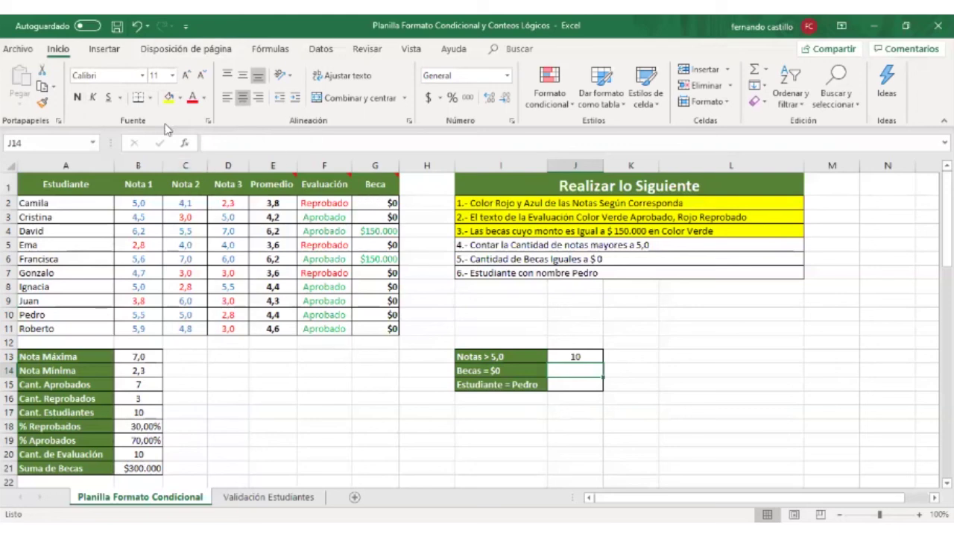
click(110, 50)
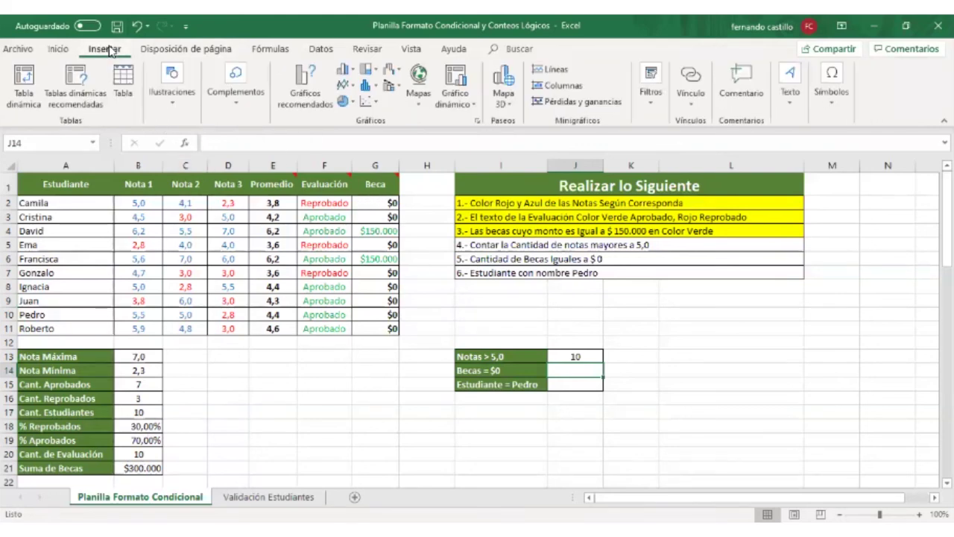
click(259, 49)
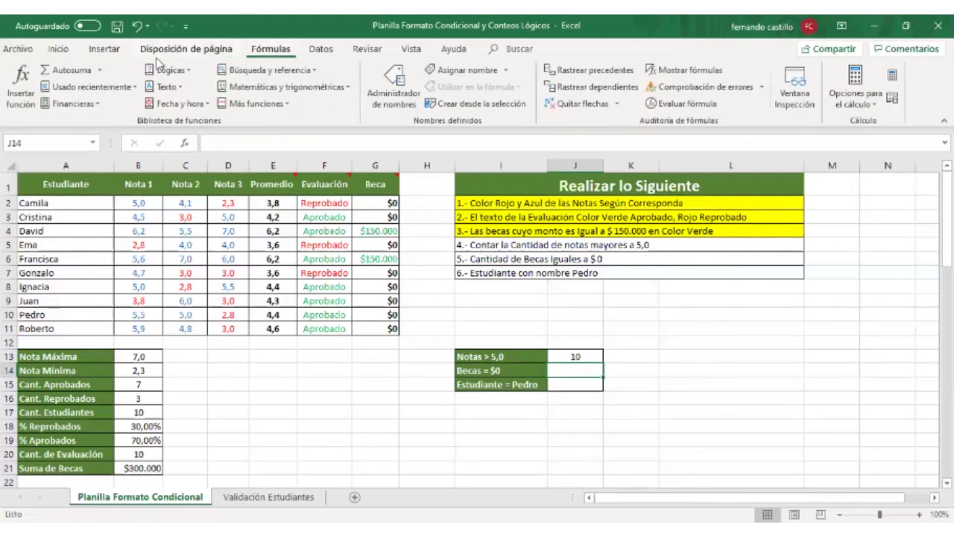
click(21, 78)
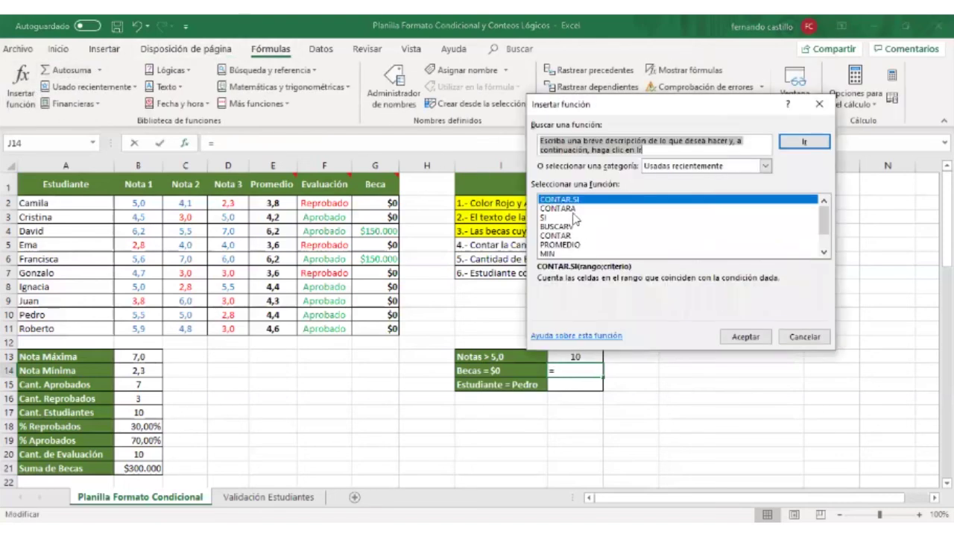
click(571, 199)
click(743, 339)
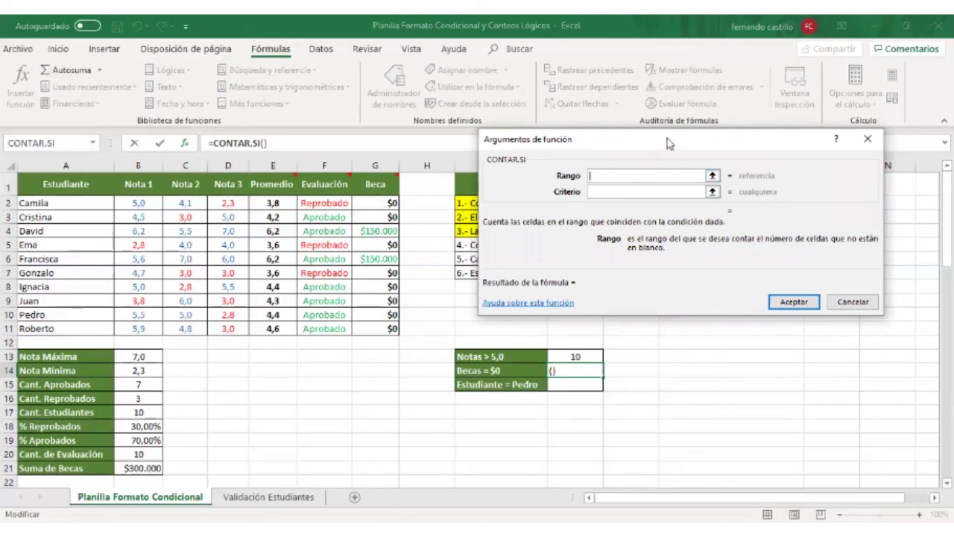
click(377, 203)
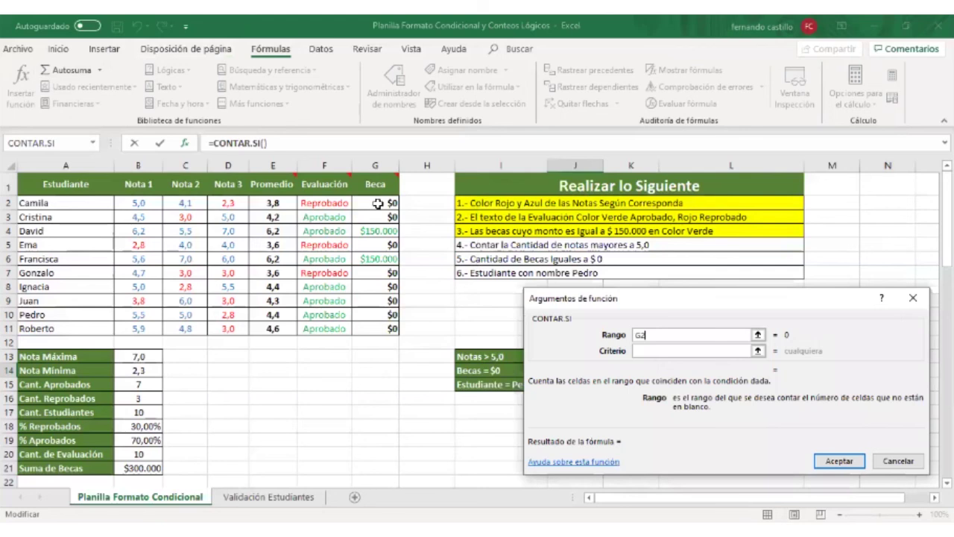
drag(378, 204, 378, 328)
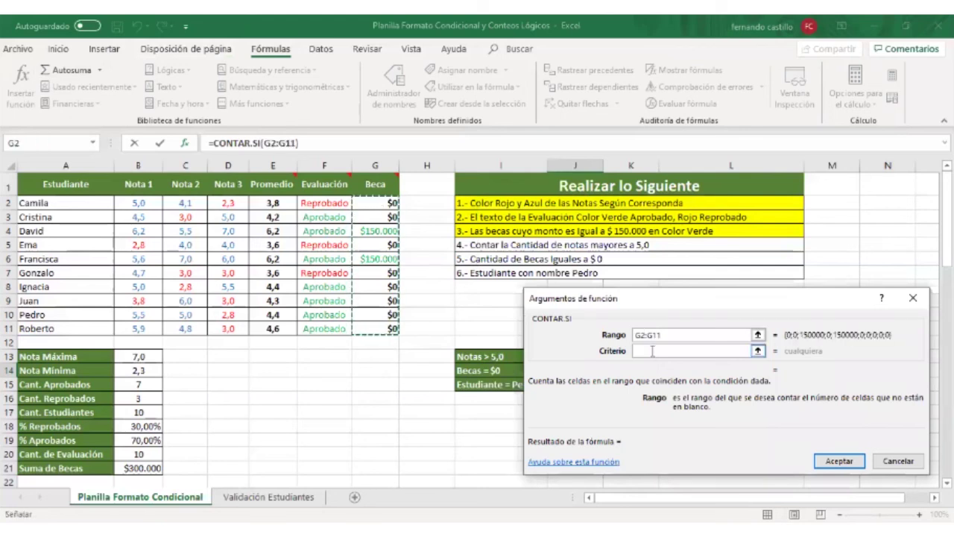
click(652, 351)
text(=0)
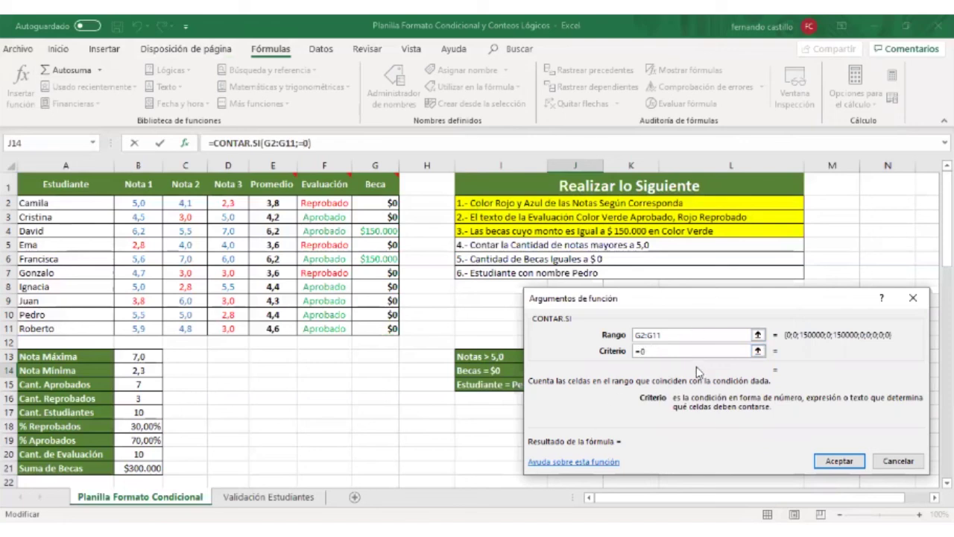
key(Tab)
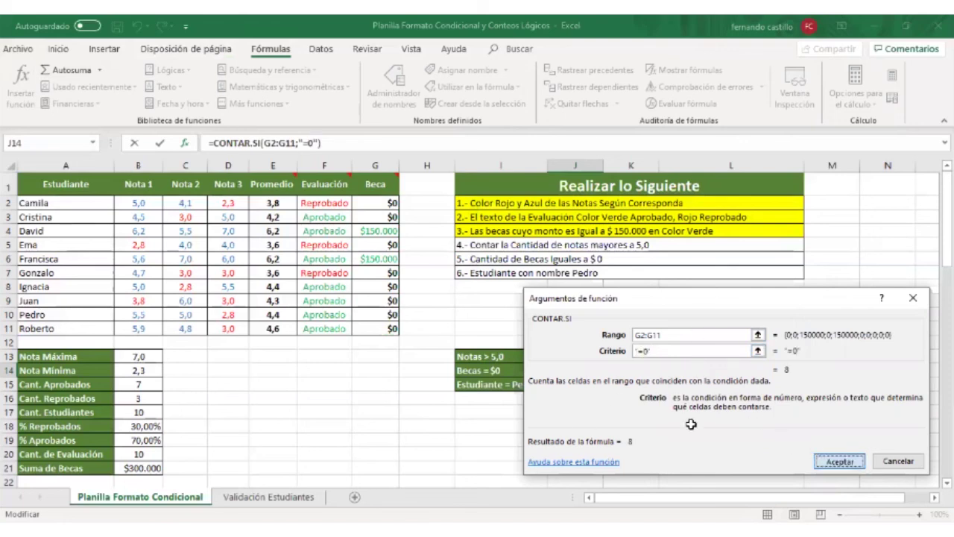
click(834, 461)
- Check the $0 cells in the Beca column one by one against the count in J14
click(384, 205)
click(385, 217)
click(383, 244)
click(381, 259)
click(381, 273)
click(381, 286)
click(374, 301)
click(373, 314)
click(373, 328)
click(574, 357)
click(575, 370)
click(660, 387)
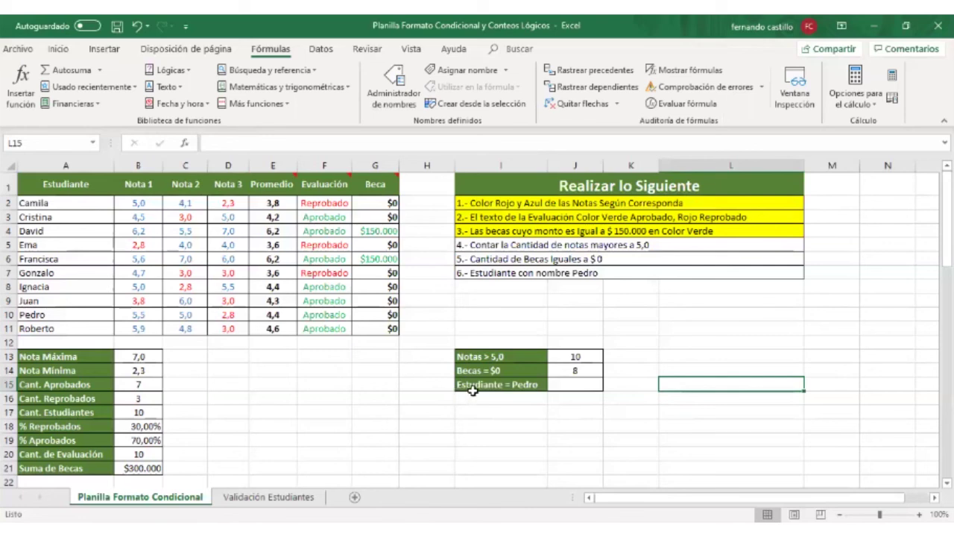
- Insert a CONTAR.SI function in J15 with range A2:A11 and, as the quoted text criterion, the student name given in the label in I15
click(563, 383)
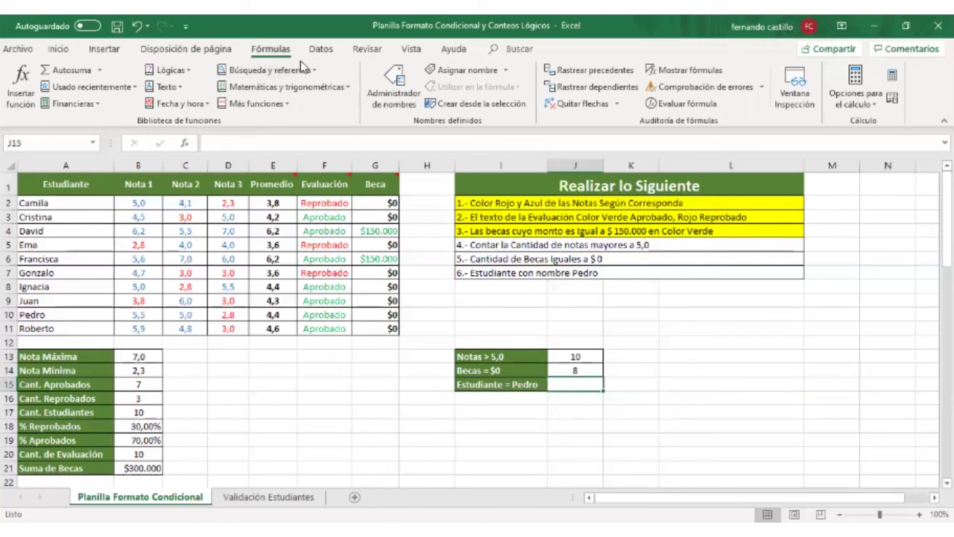
click(21, 108)
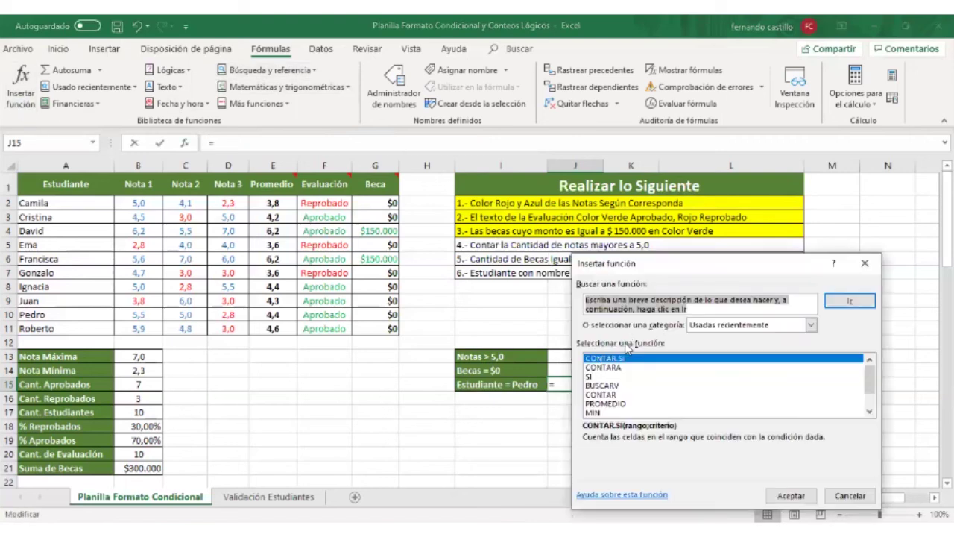
click(622, 359)
key(Tab)
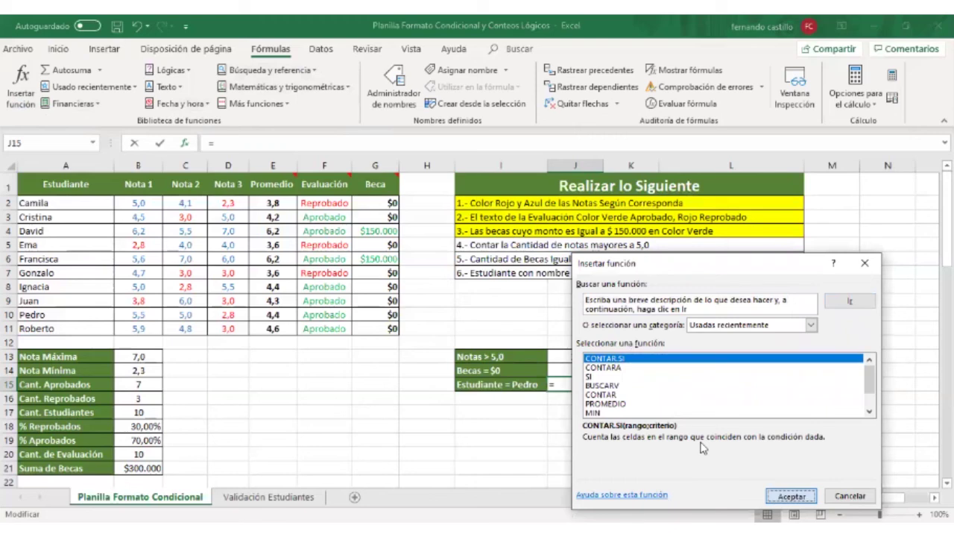
key(Return)
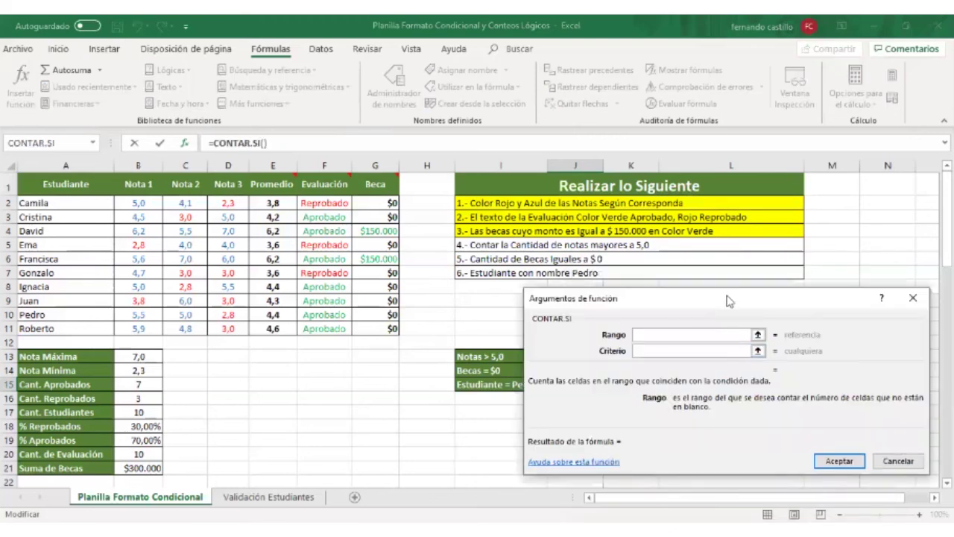
drag(728, 300, 692, 220)
click(45, 203)
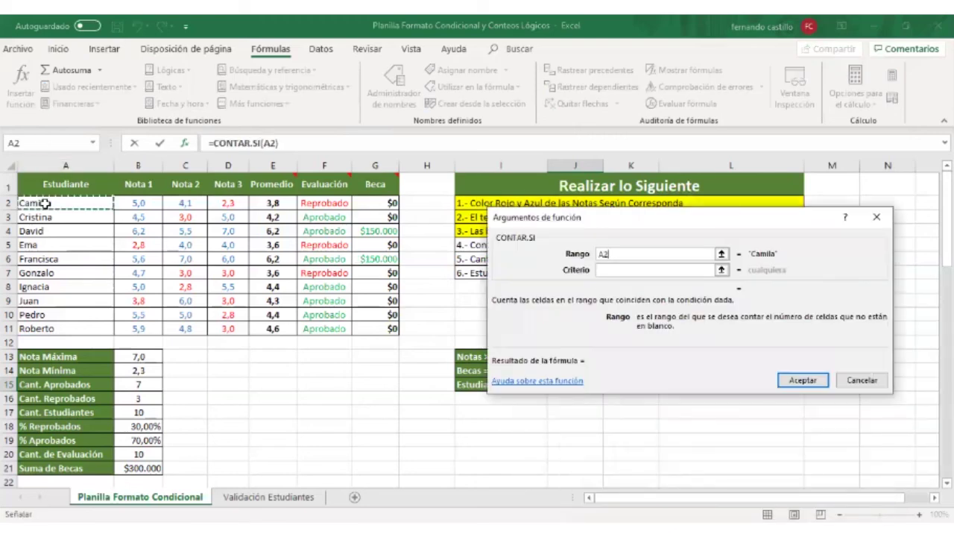
key(ctrl+shift+Down)
click(628, 270)
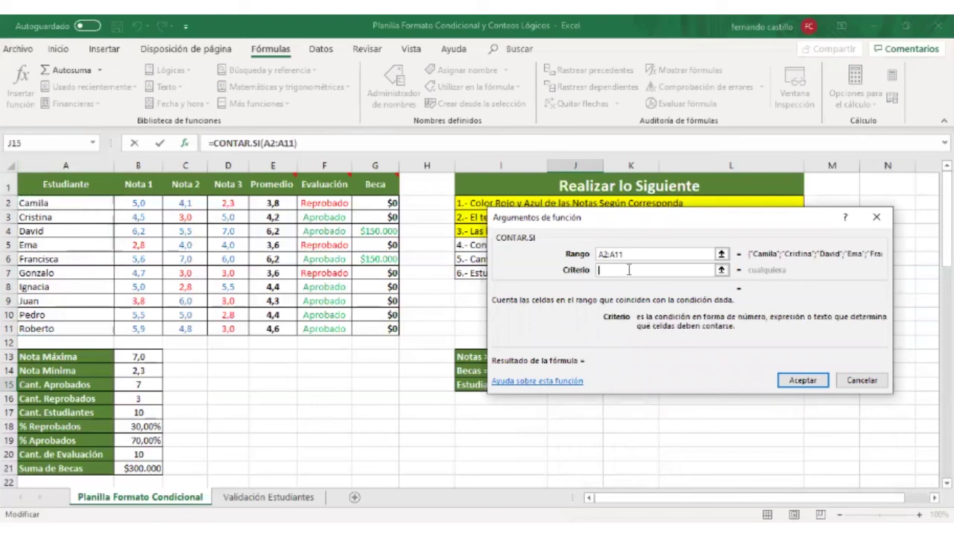
text("pedro")
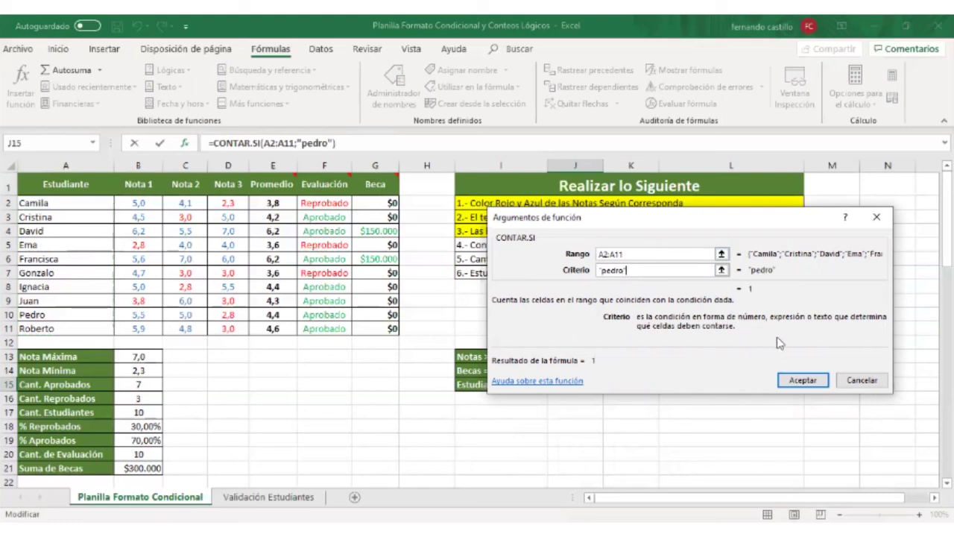
click(804, 381)
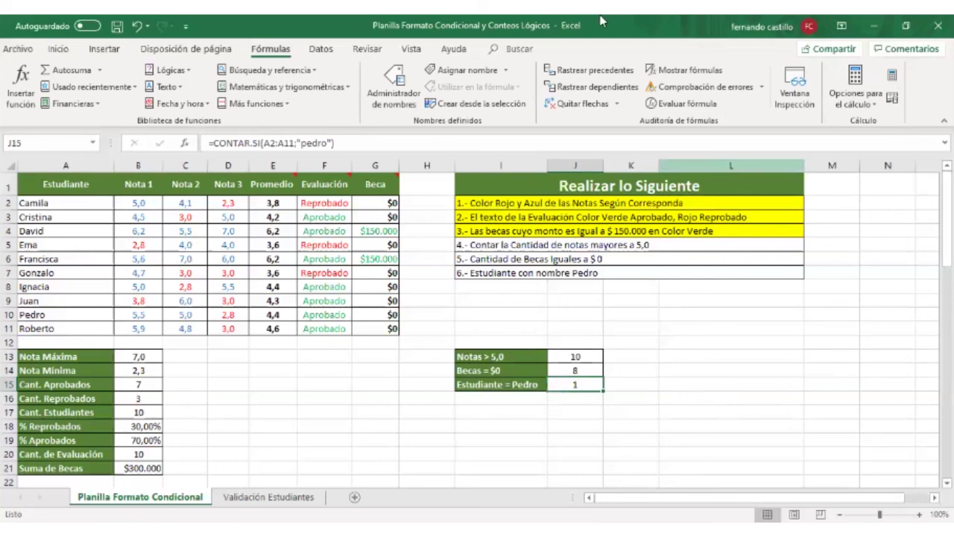
- Mark tasks 4, 5 and 6 of the Realizar lo Siguiente list as finished with yellow fill
click(471, 248)
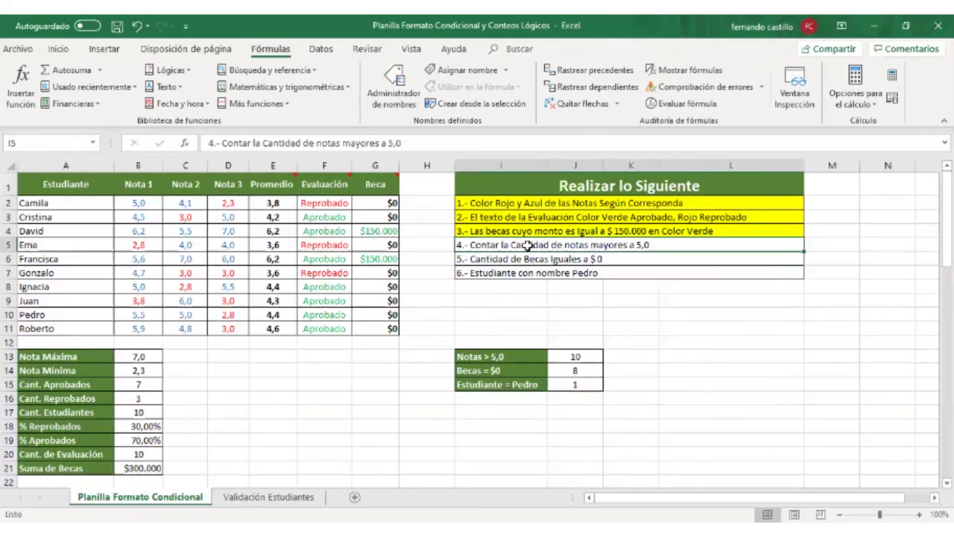
click(58, 49)
click(168, 99)
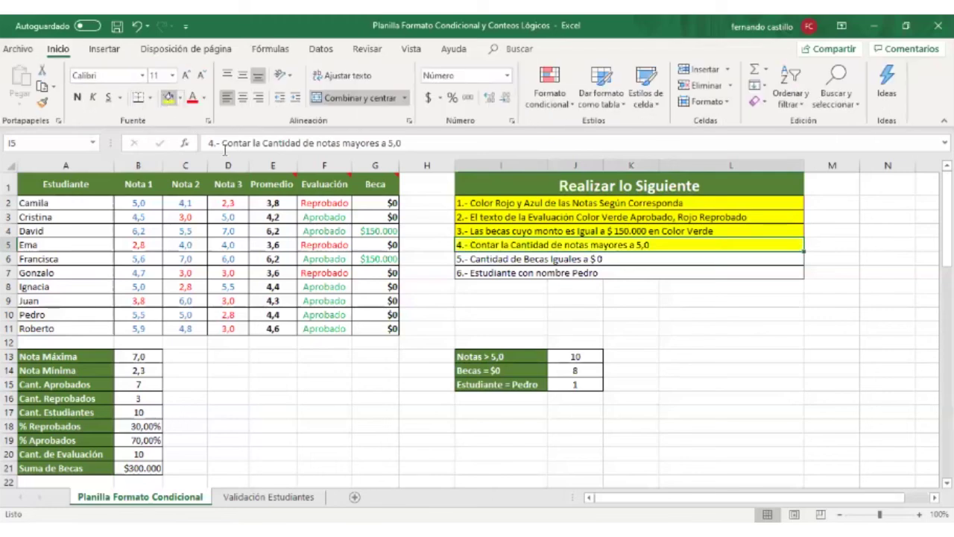
click(564, 259)
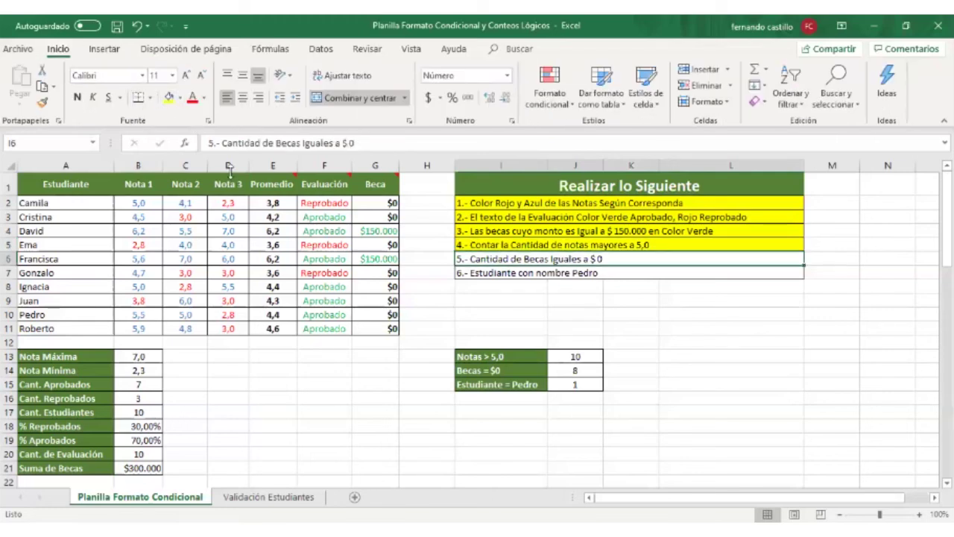
click(168, 98)
click(532, 275)
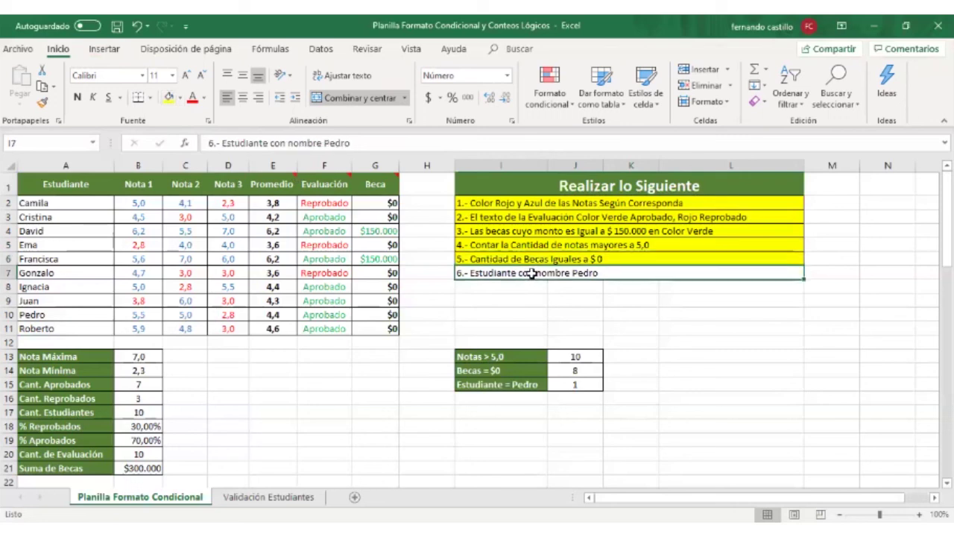
click(168, 99)
click(766, 372)
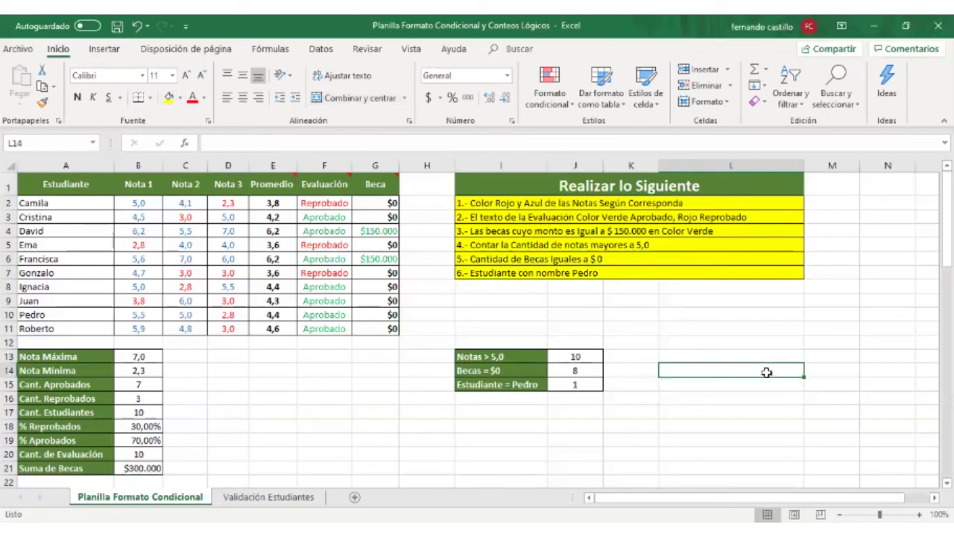